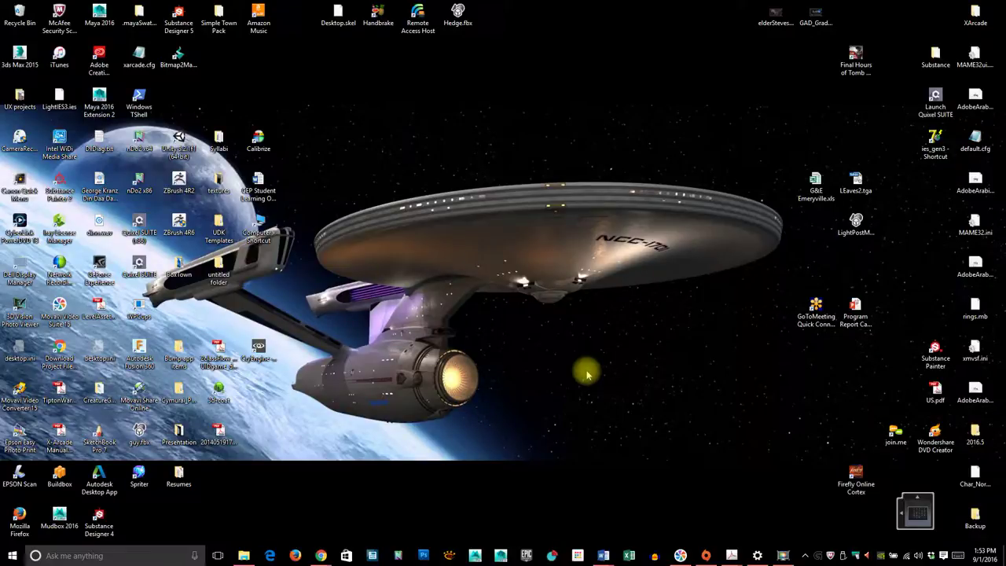
Step: Launch Mudbox 2016 from the taskbar so its Welcome window appears
click(475, 556)
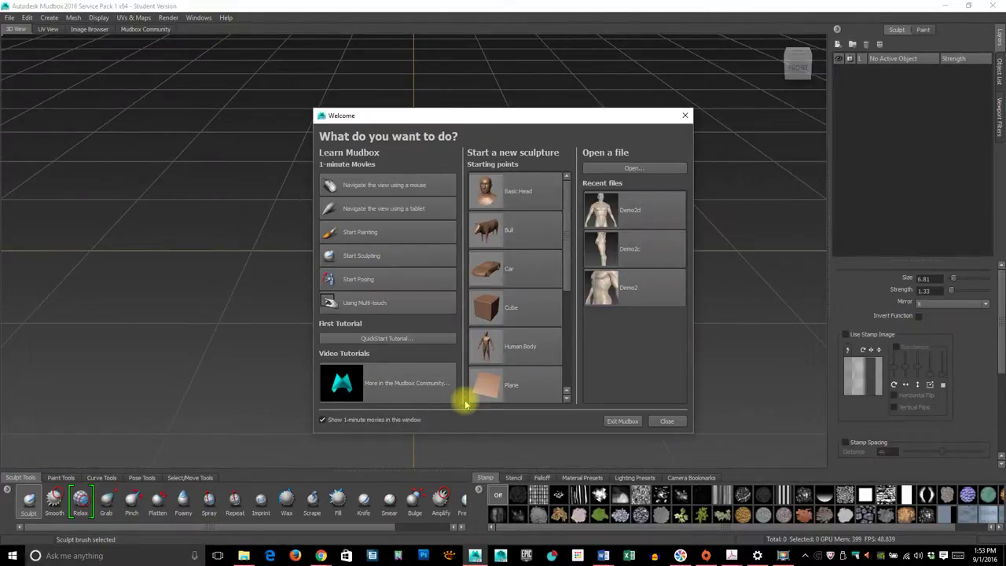
Step: Open the recent Demo2d.mud sculpt and view the muscular figure's head, torso and front
click(603, 211)
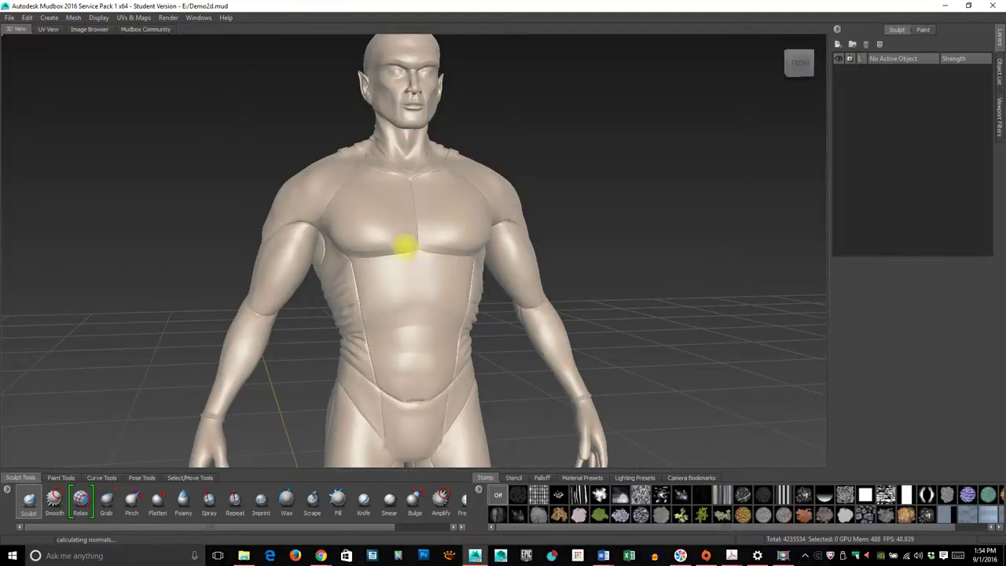
alt+drag(353, 287, 315, 220)
alt+right_drag(315, 220, 476, 228)
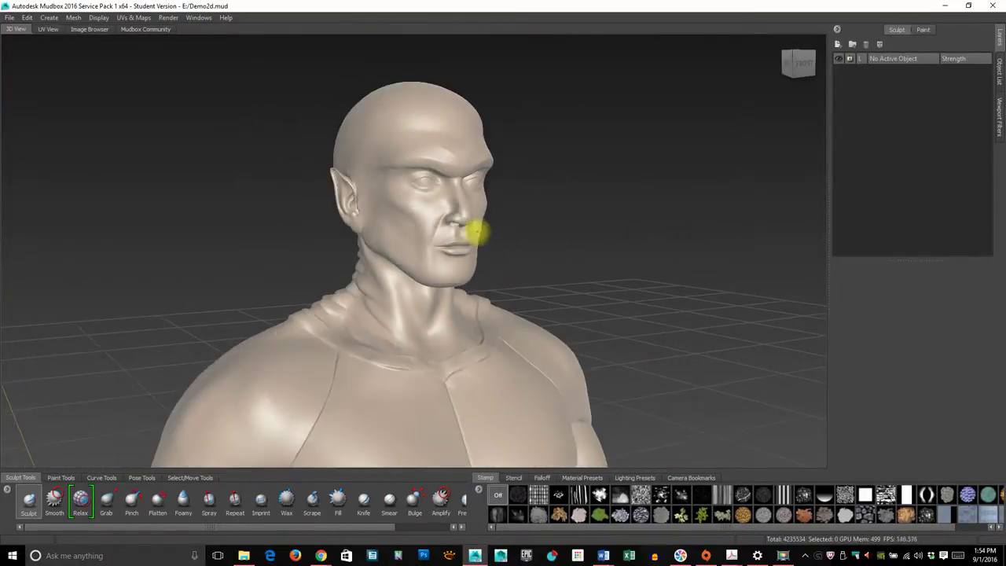
alt+middle_drag(516, 301, 542, 106)
alt+drag(542, 105, 481, 304)
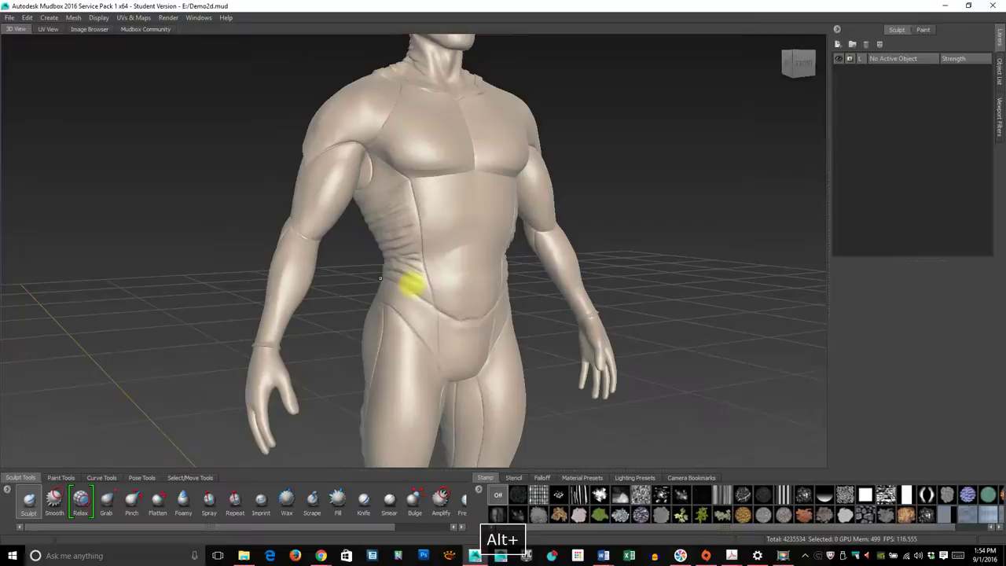
alt+right_drag(484, 305, 353, 286)
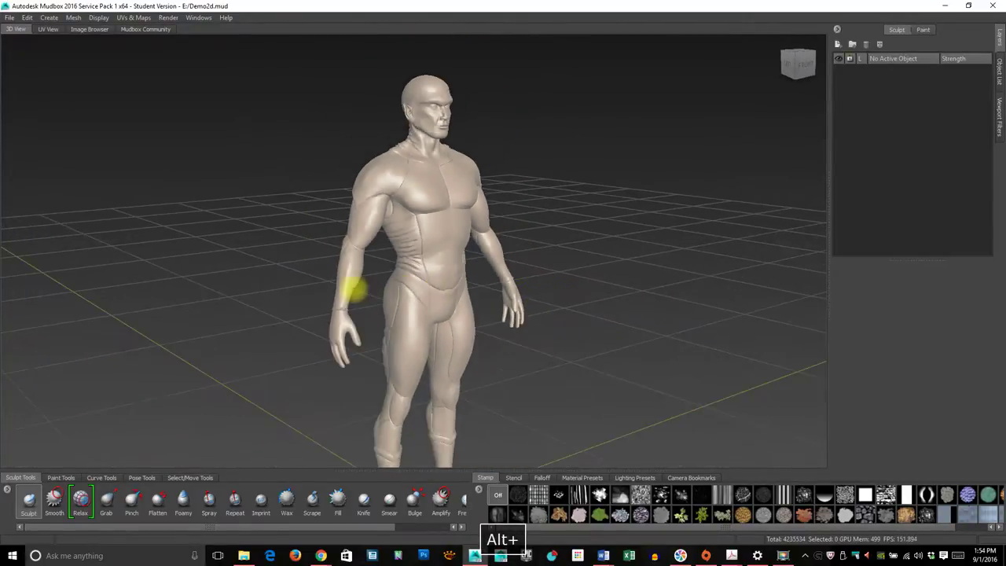
mouse_move(353, 285)
alt+mouse_down()
mouse_move(344, 299)
mouse_move(364, 279)
mouse_move(393, 286)
mouse_move(374, 265)
mouse_move(683, 262)
mouse_move(802, 306)
mouse_move(396, 303)
mouse_move(532, 326)
mouse_move(512, 231)
mouse_move(541, 325)
mouse_move(499, 330)
mouse_move(694, 315)
mouse_move(858, 321)
mouse_move(541, 309)
alt+mouse_up()
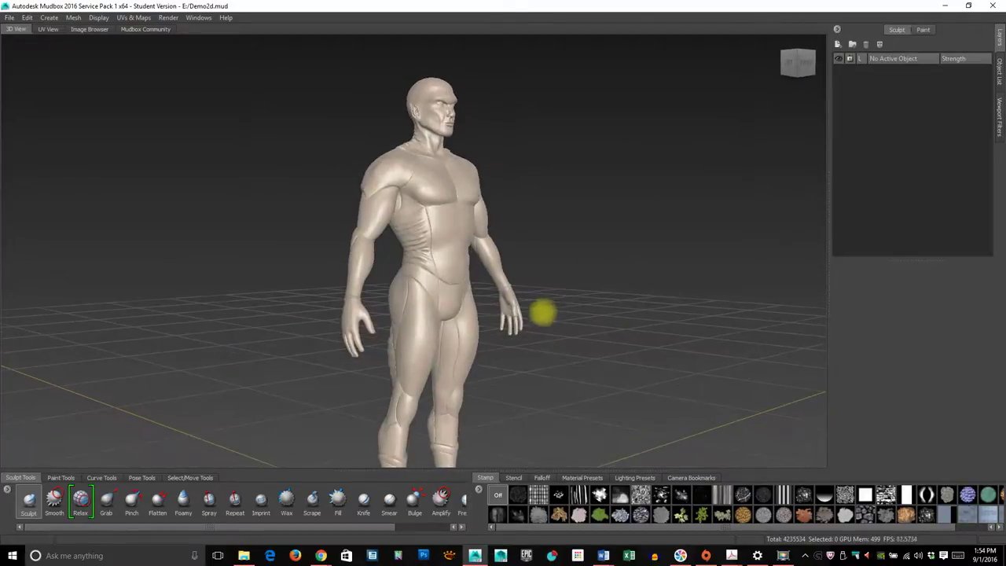
alt+drag(563, 265, 606, 276)
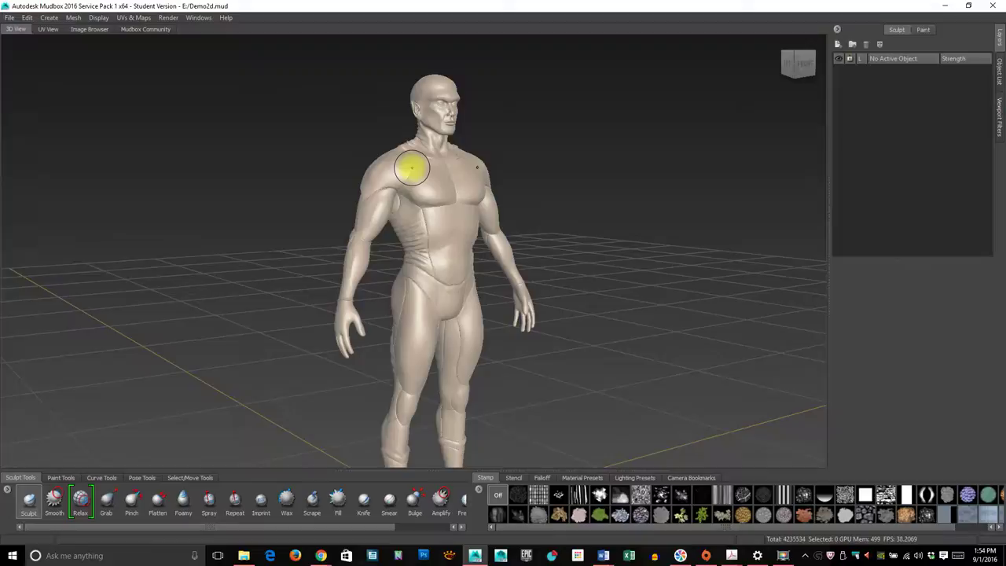
Step: Use File > New Scene to clear Demo2d and bring back the Welcome window
click(10, 17)
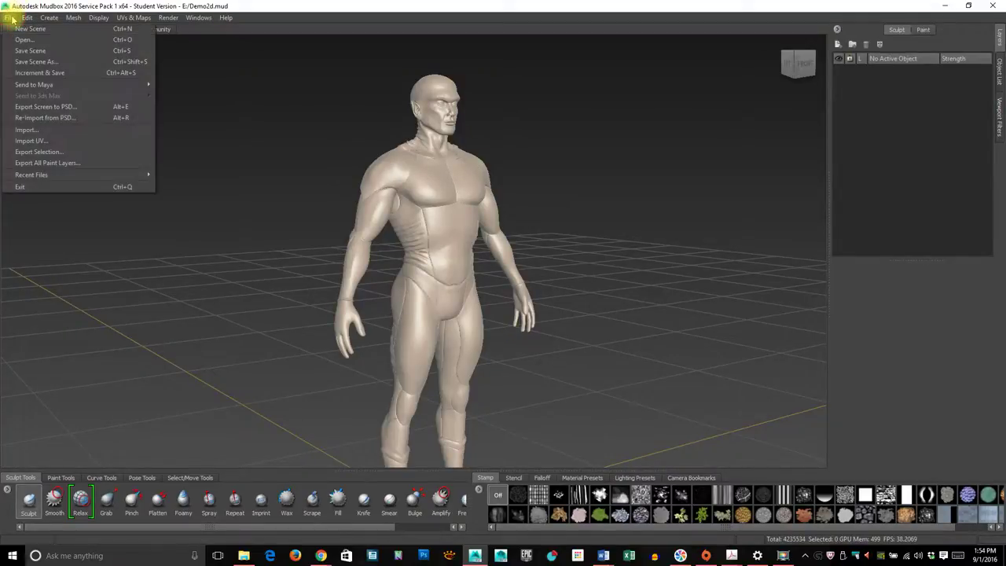
click(9, 29)
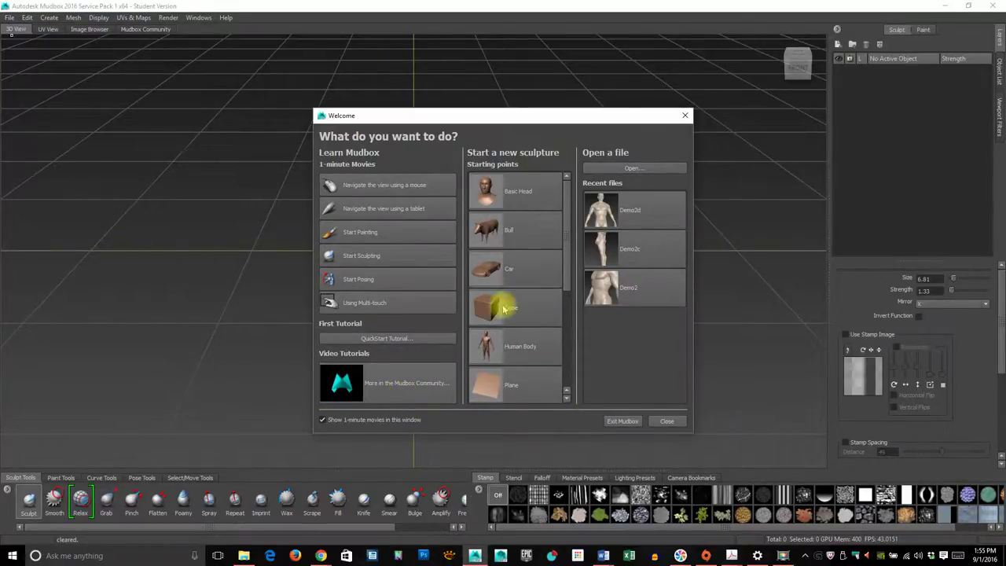
Step: Load the Human Body starting mesh and view it from the front, sides and back
click(483, 353)
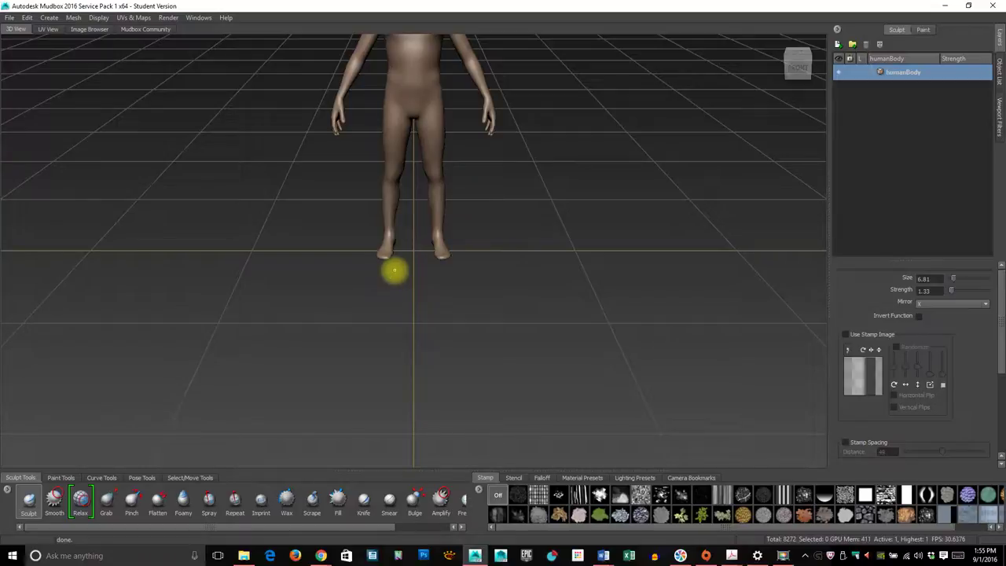
mouse_move(343, 286)
alt+mouse_down()
mouse_move(516, 275)
mouse_move(372, 283)
mouse_move(209, 272)
mouse_move(436, 247)
mouse_move(454, 309)
mouse_move(346, 223)
mouse_move(359, 265)
mouse_move(347, 267)
alt+mouse_up()
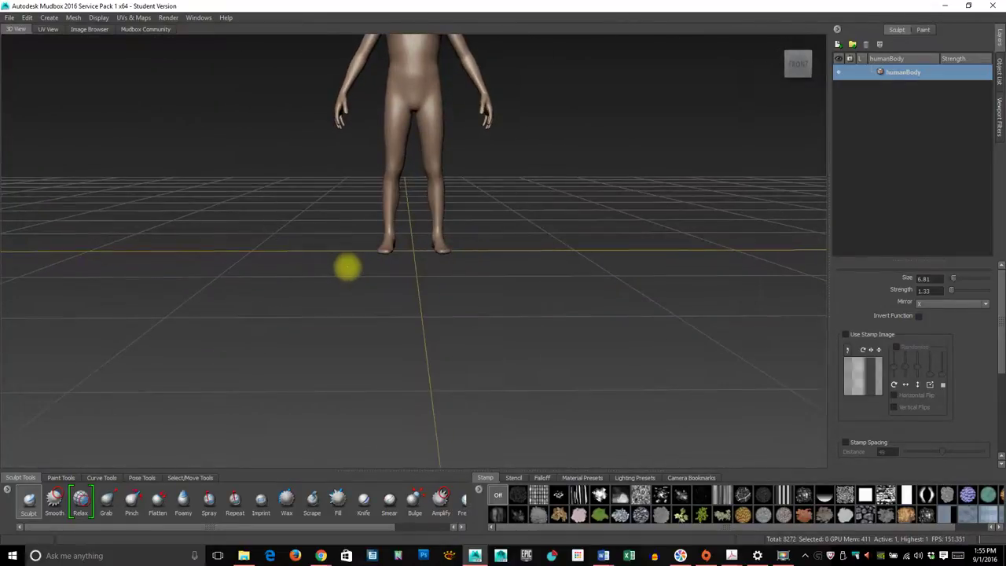
key(alt)
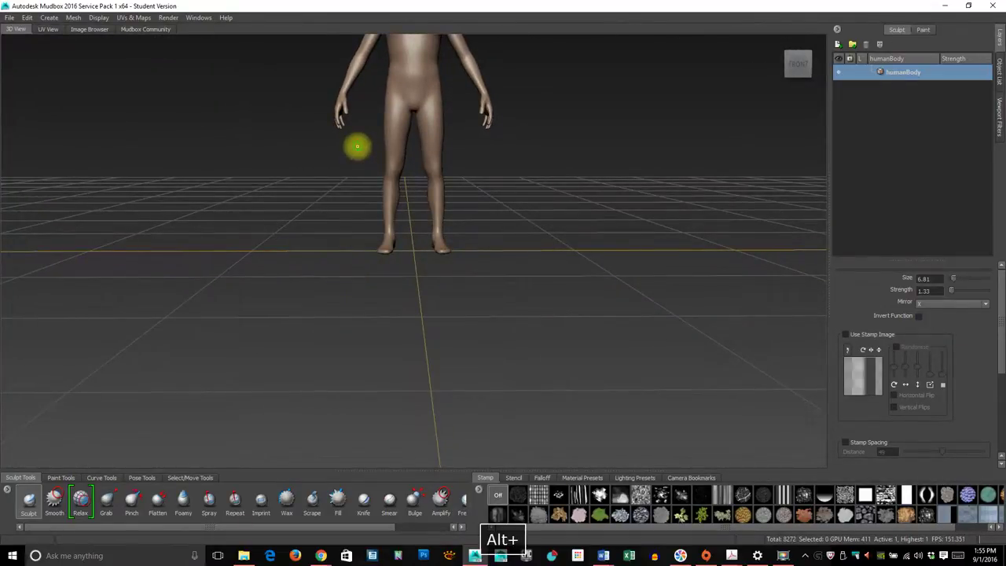
alt+drag(357, 146, 385, 227)
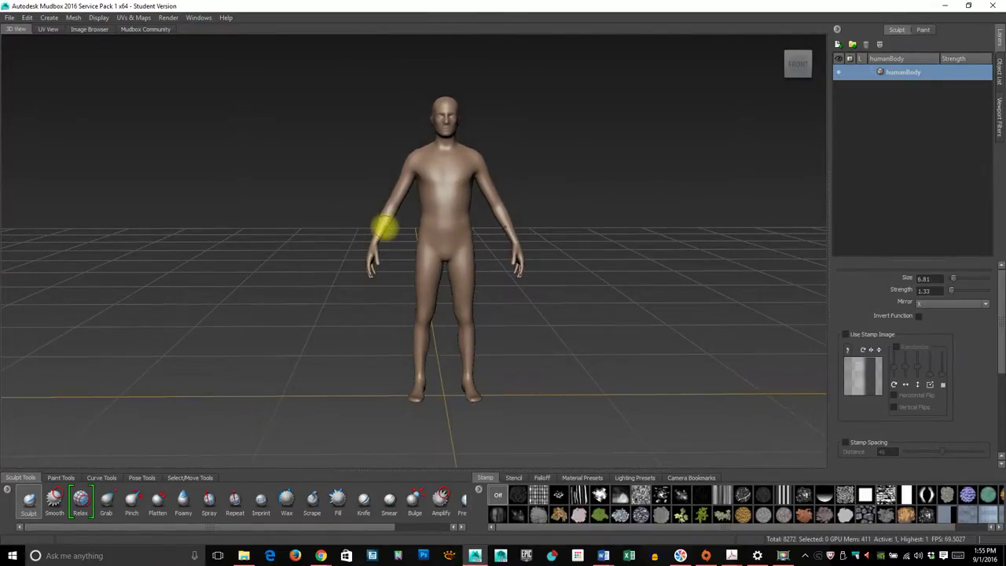
alt+right_drag(369, 229, 681, 292)
mouse_move(681, 292)
alt+mouse_down()
mouse_move(651, 317)
mouse_move(427, 307)
mouse_move(692, 295)
alt+mouse_up()
alt+drag(534, 277, 498, 337)
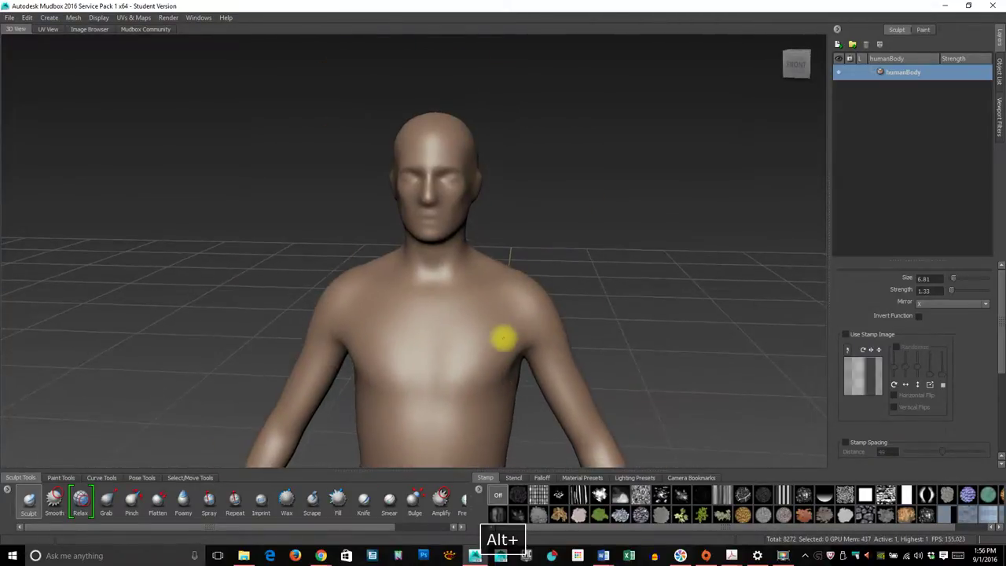
alt+right_drag(466, 317, 378, 300)
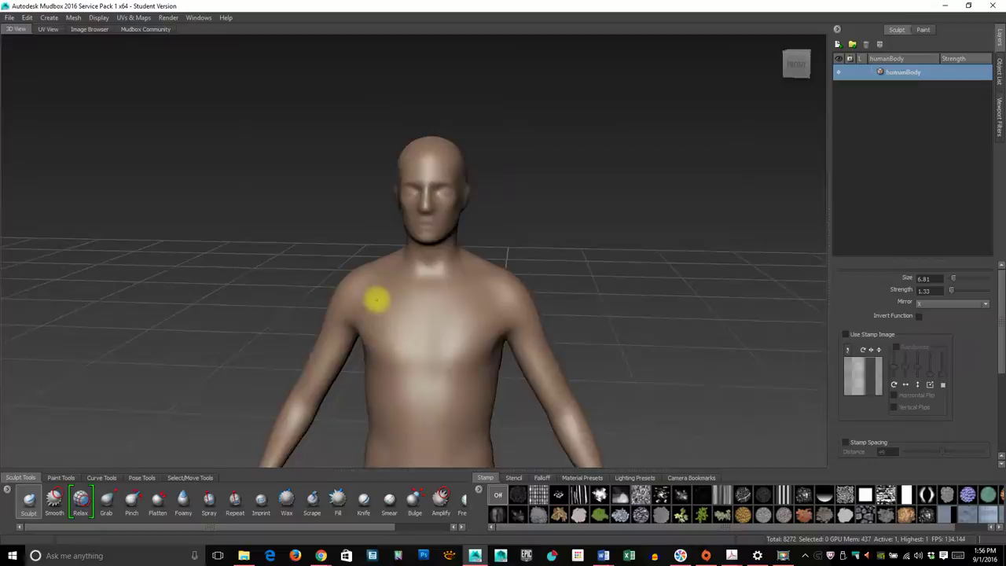
alt+drag(423, 307, 409, 335)
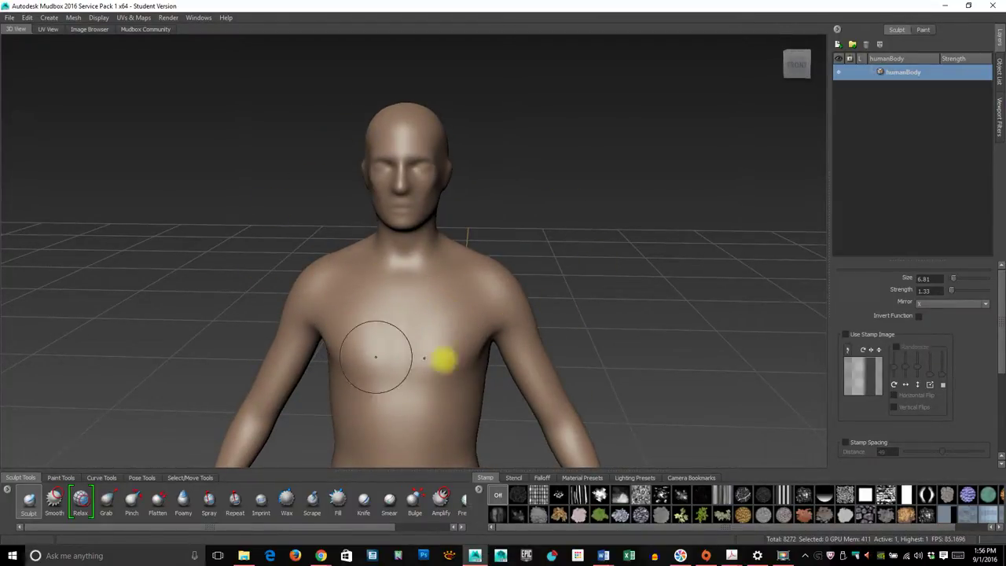
alt+drag(330, 310, 509, 281)
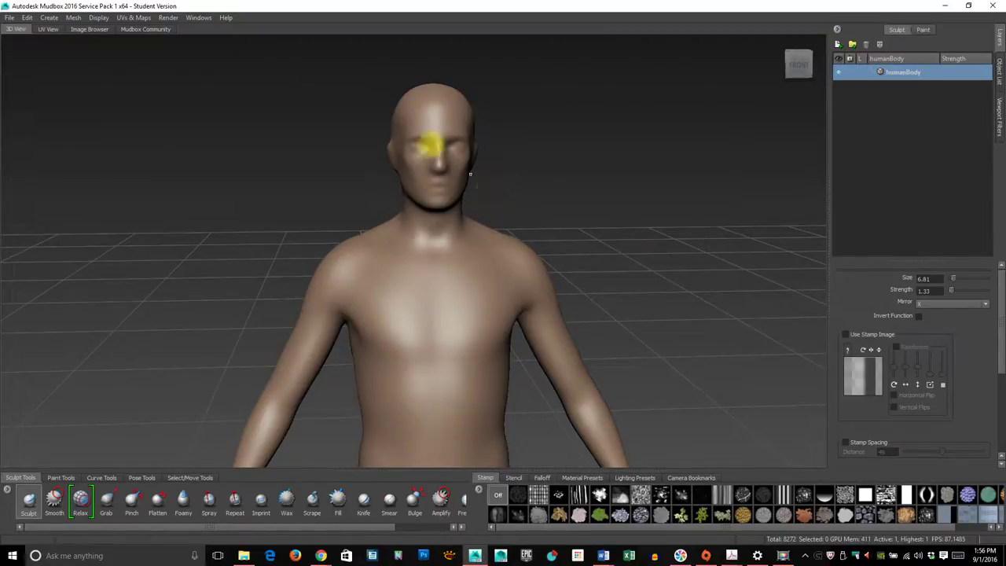
click(8, 17)
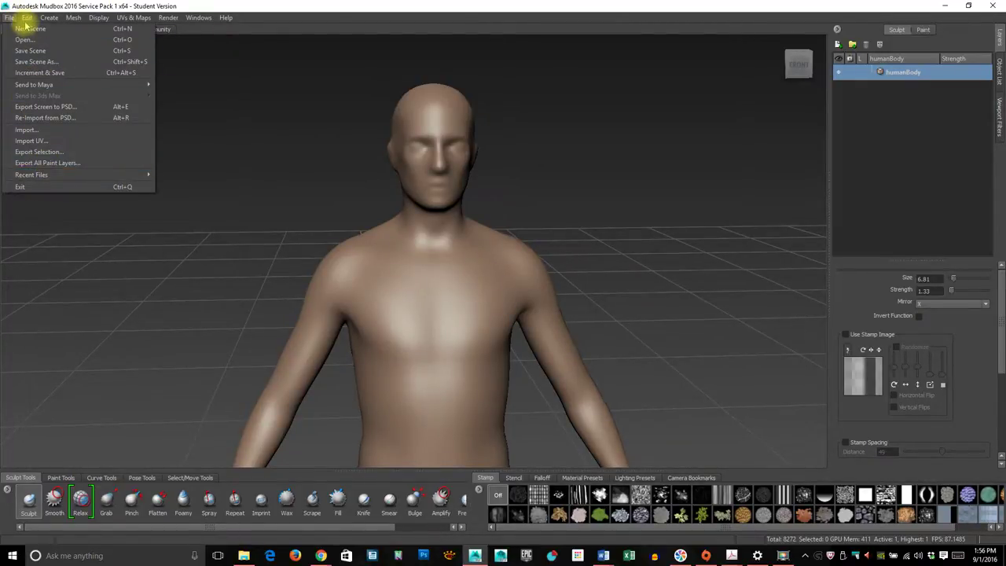
mouse_move(27, 18)
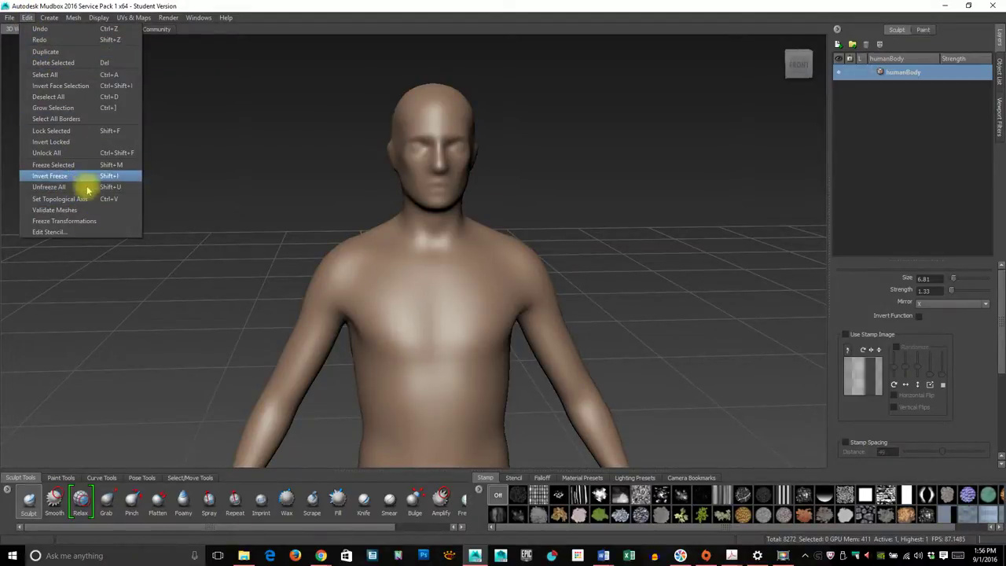
mouse_move(52, 17)
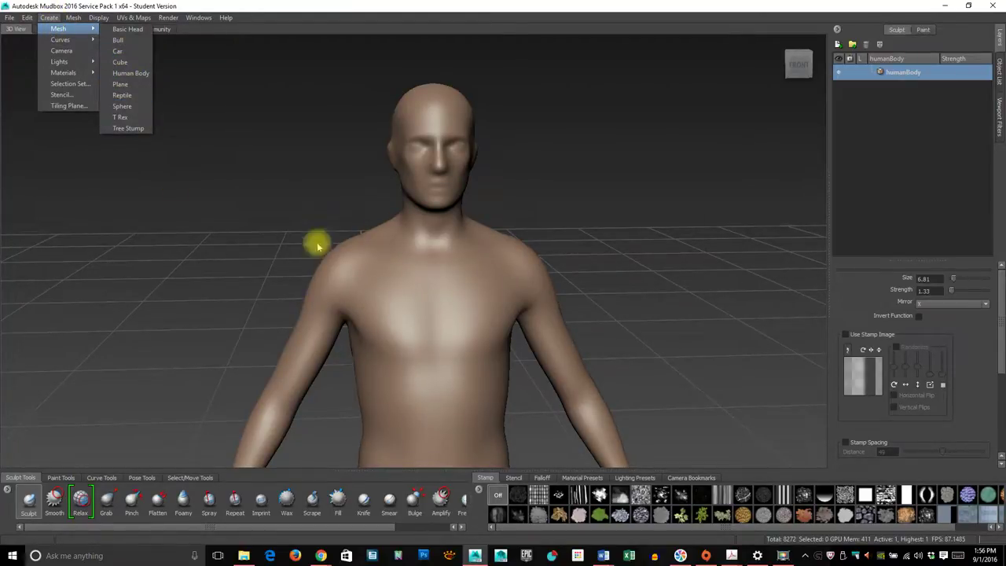
mouse_move(91, 39)
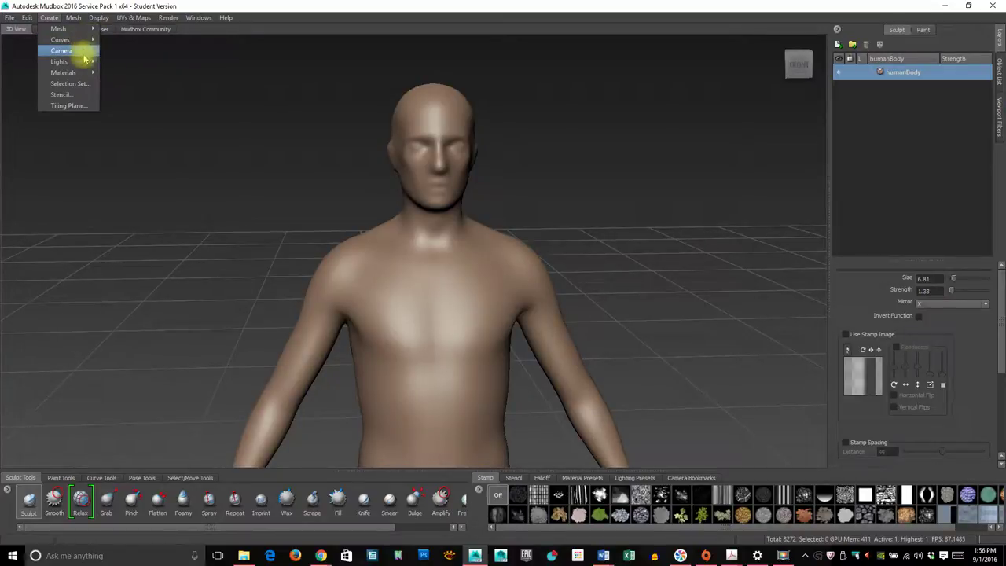
mouse_move(84, 63)
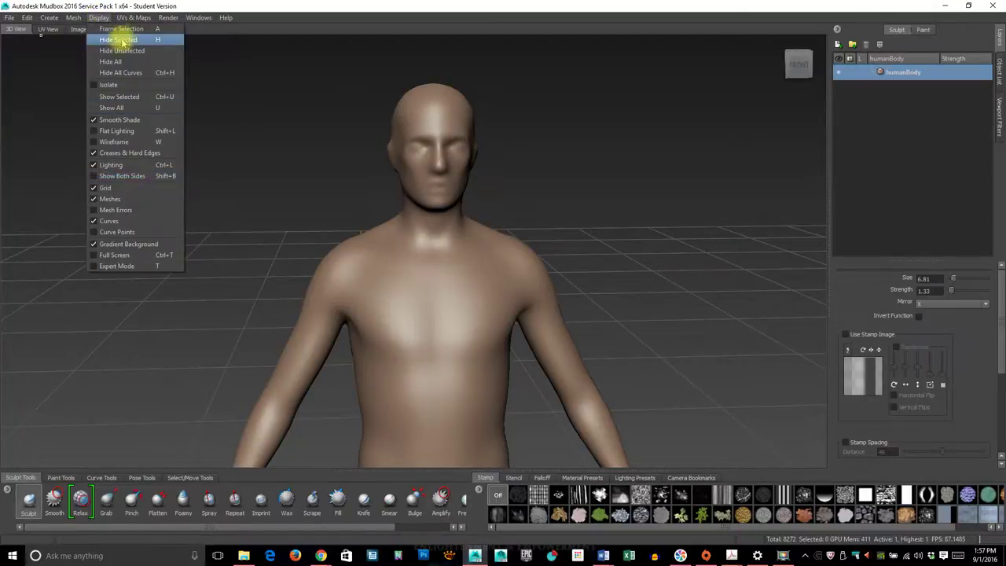
mouse_move(128, 16)
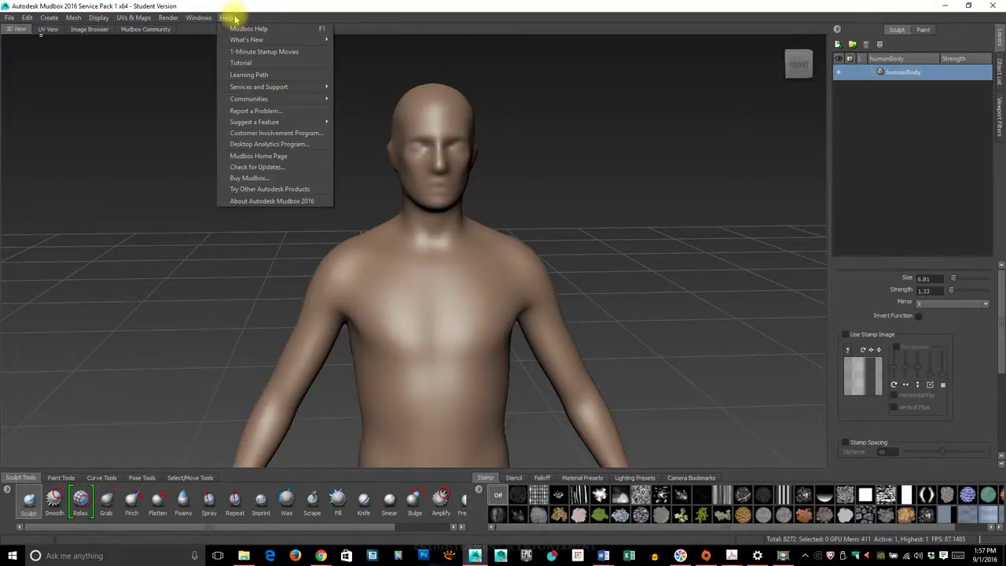
mouse_move(261, 22)
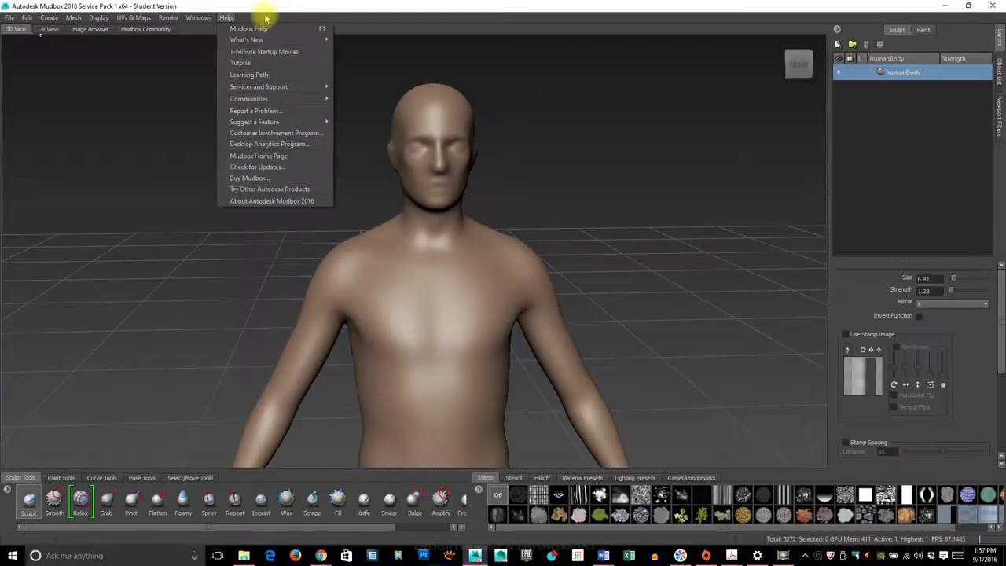
click(266, 16)
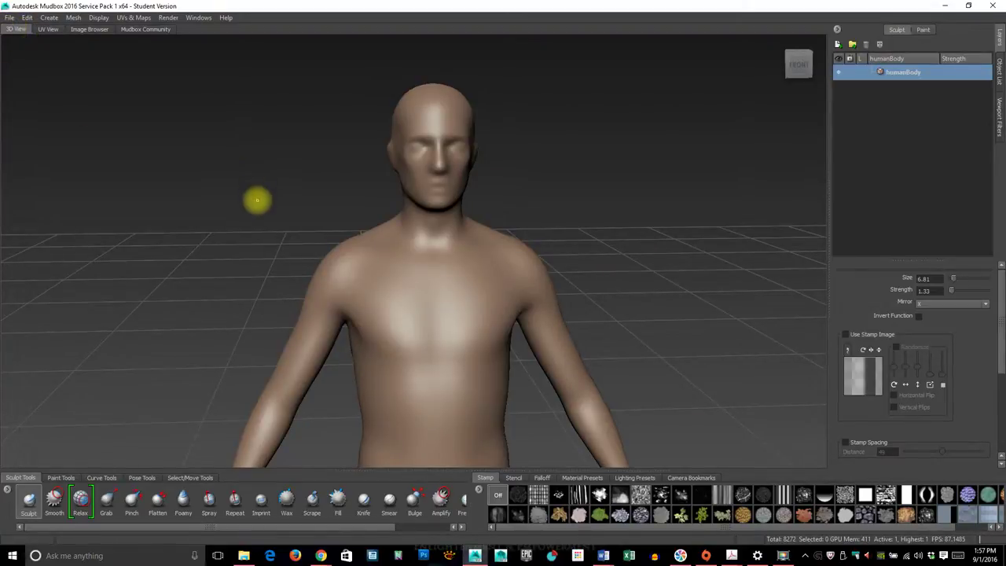
alt+drag(254, 206, 249, 240)
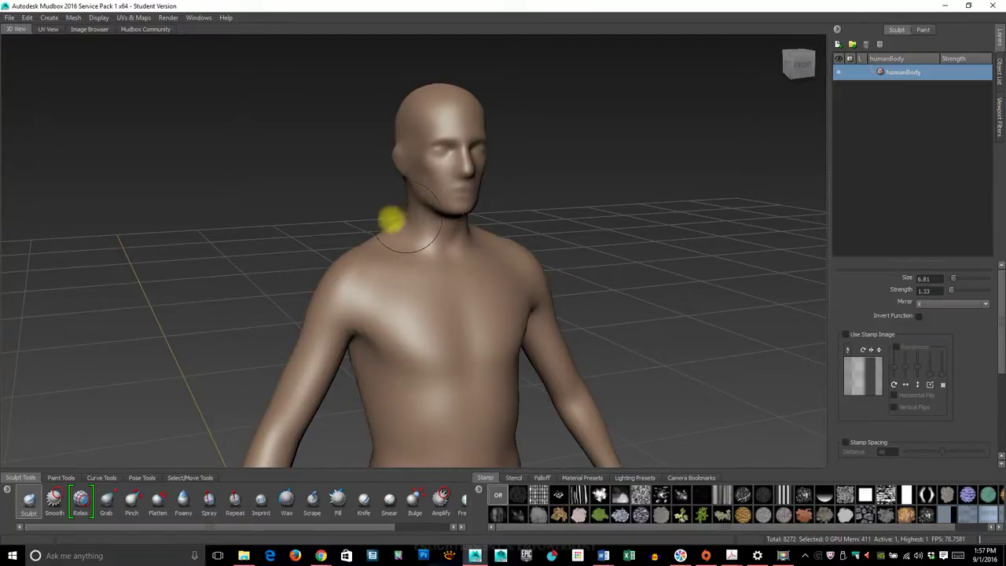
Step: Zoom into the humanBody UV layout in UV View, then switch to the Image Browser
click(48, 30)
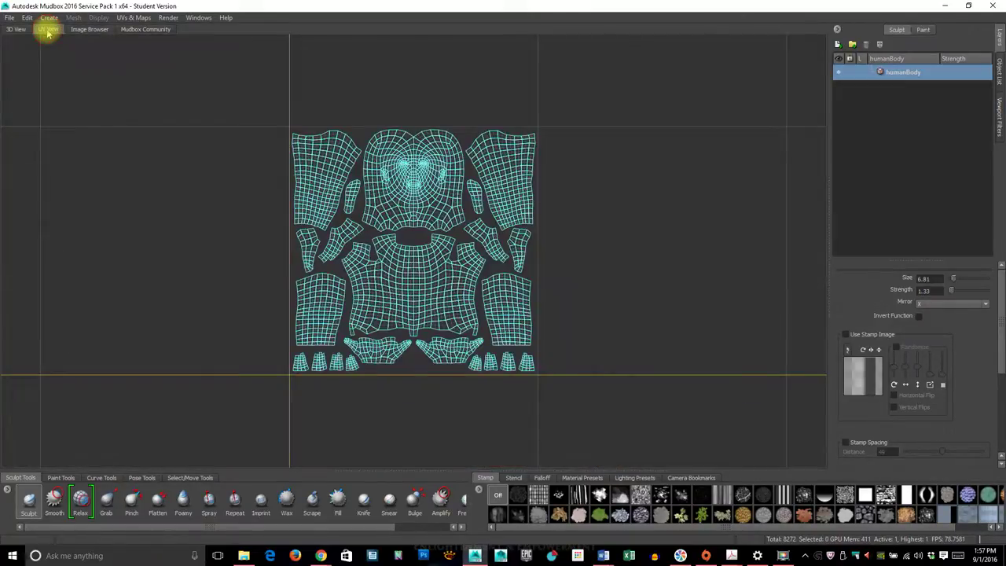
scroll(378, 225, up, 2)
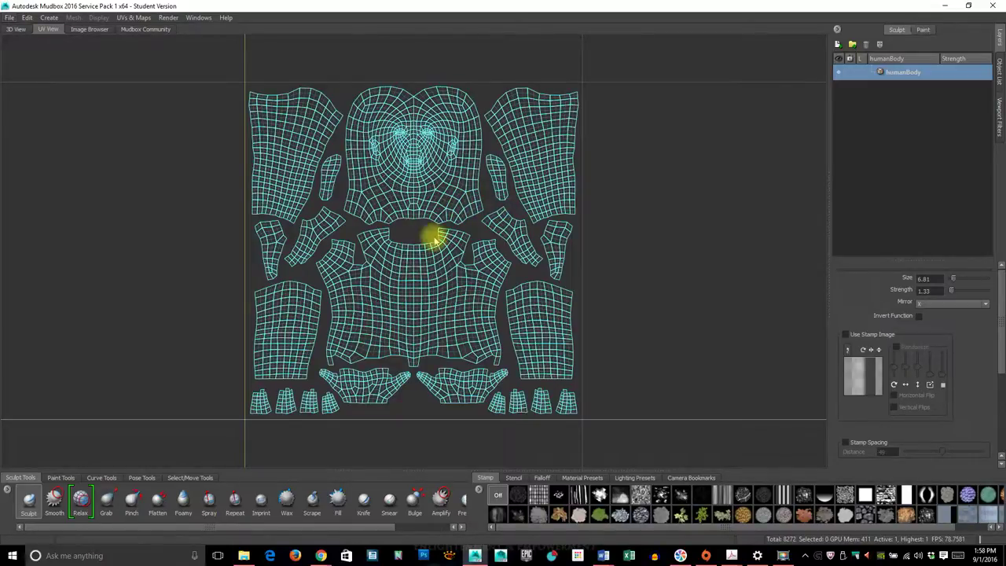
click(90, 30)
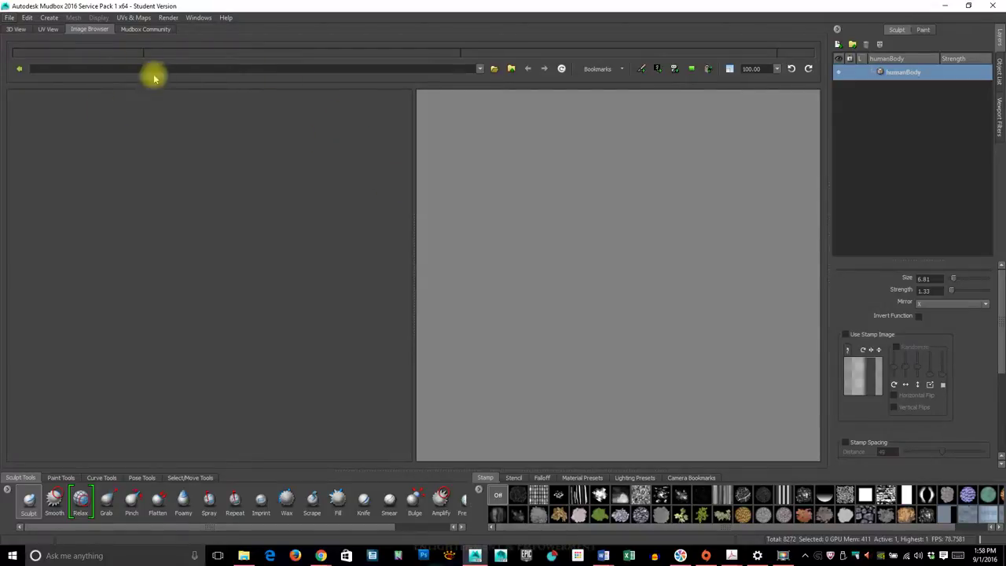
click(152, 29)
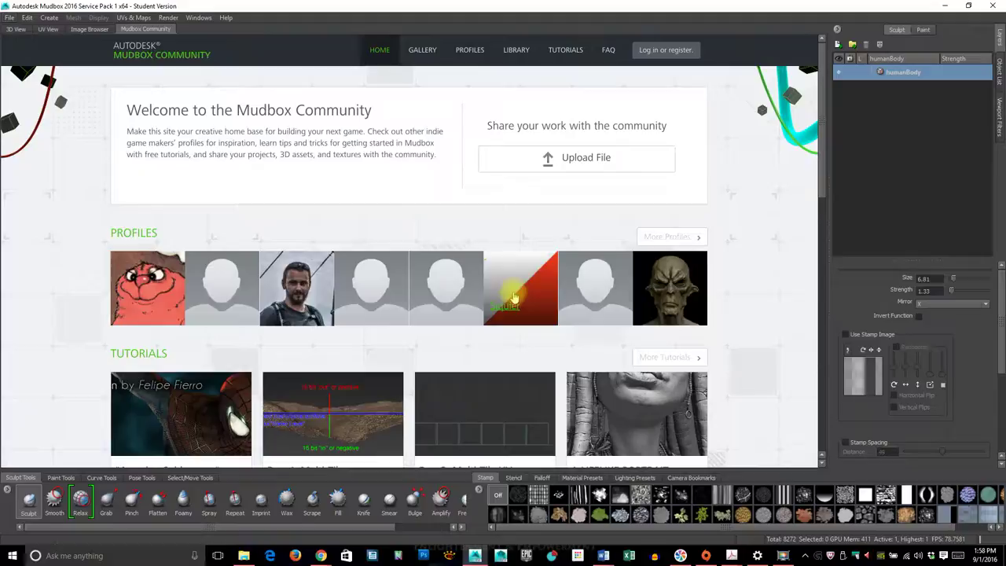
scroll(506, 303, down, 3)
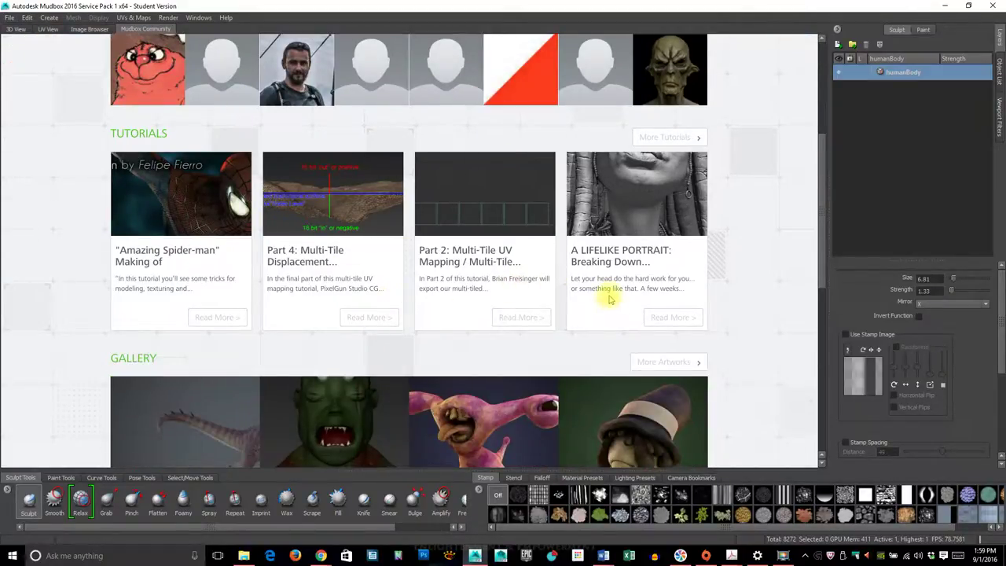
scroll(550, 276, down, 1)
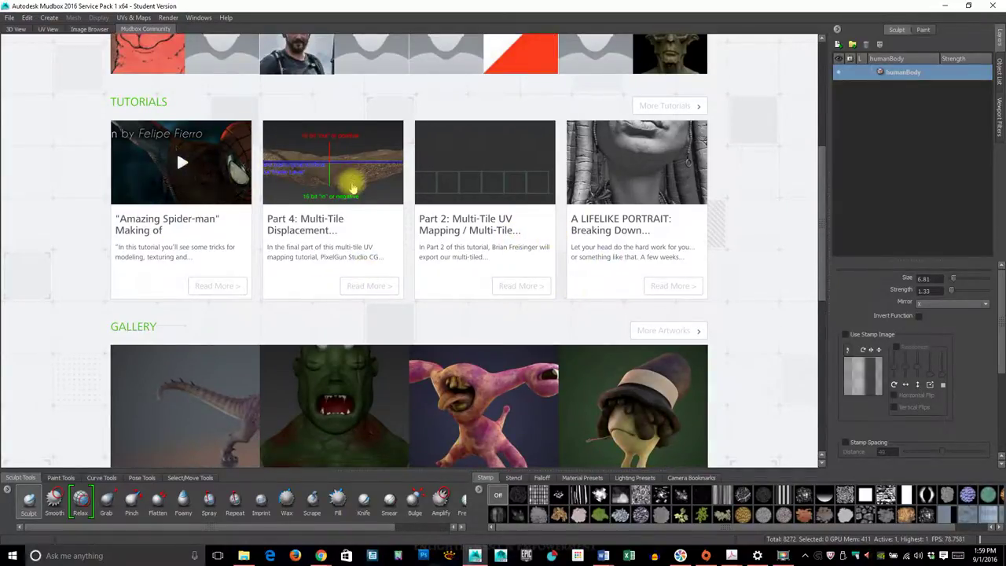
scroll(382, 197, down, 3)
scroll(627, 262, down, 3)
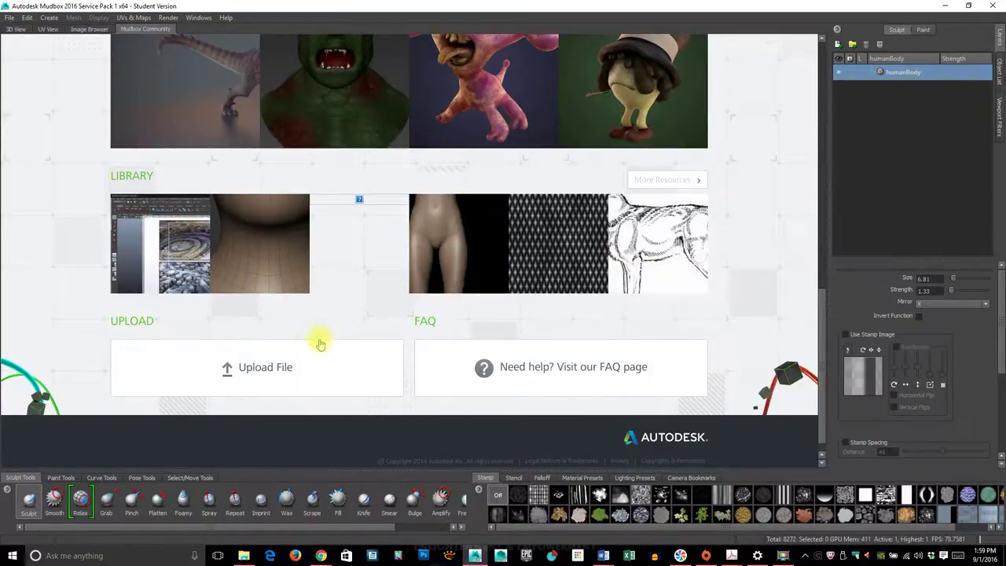
scroll(575, 269, up, 4)
scroll(574, 270, up, 6)
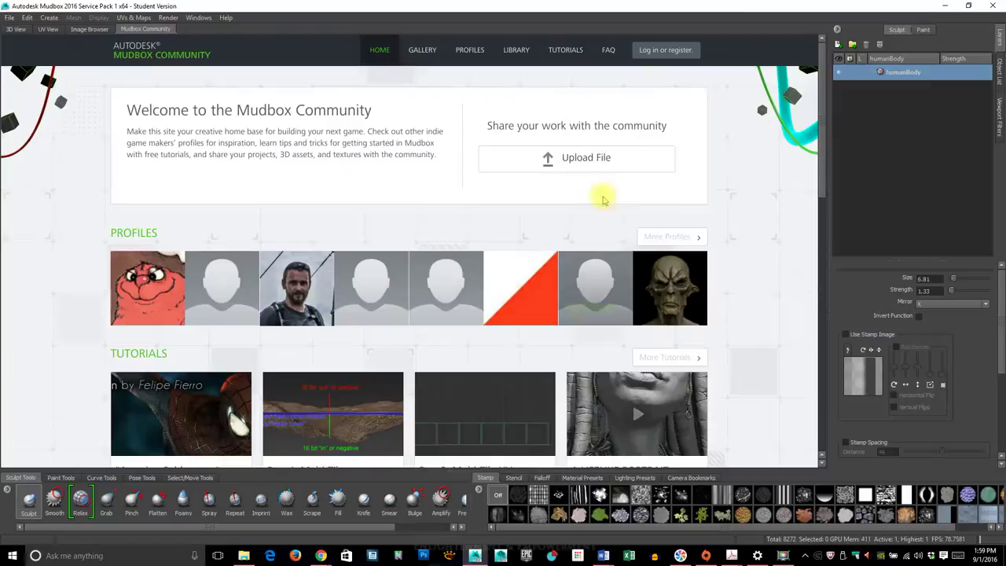
Step: Back in the 3D View, check the body's left, right and front sides, then reset to Home
click(16, 30)
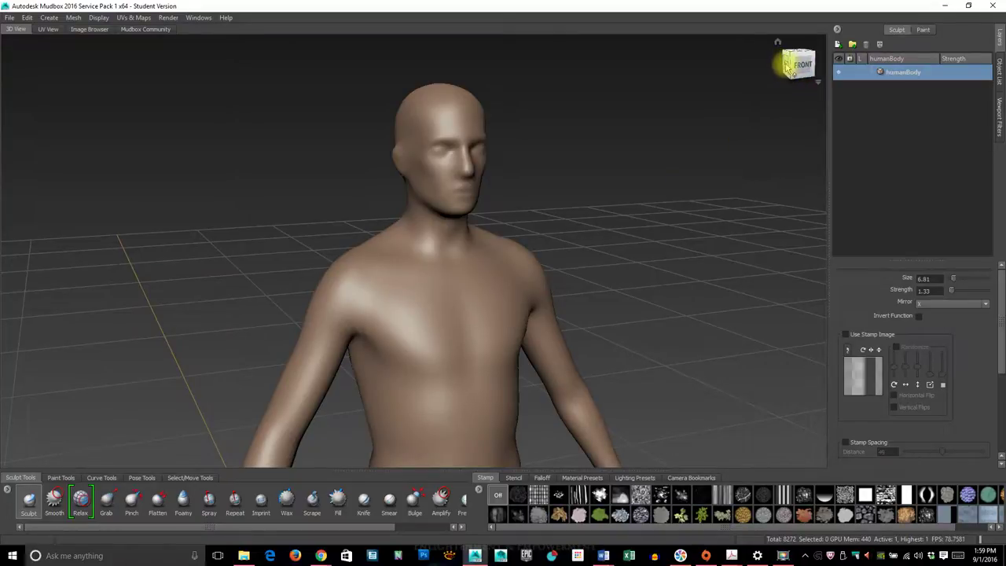
click(786, 66)
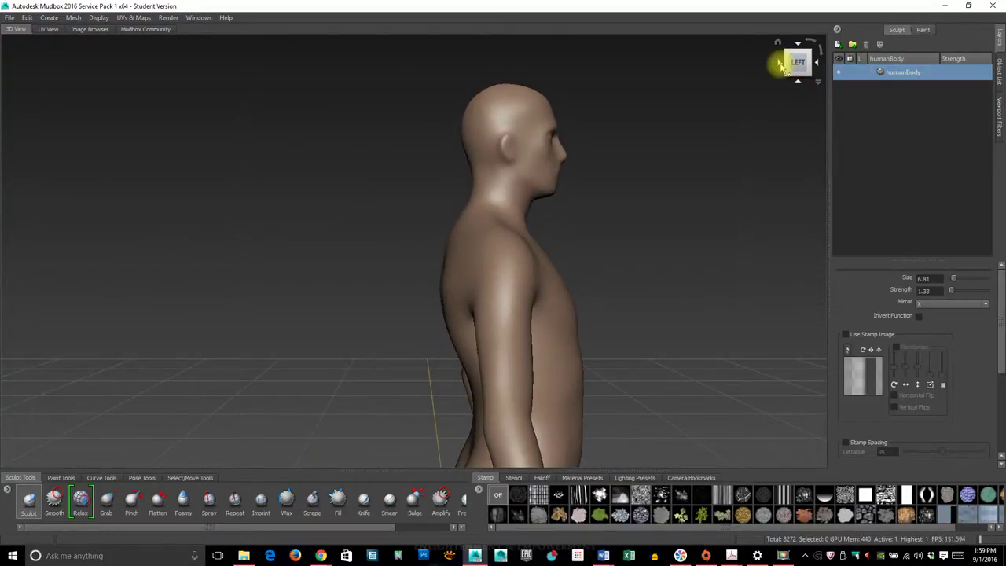
click(784, 66)
click(784, 66)
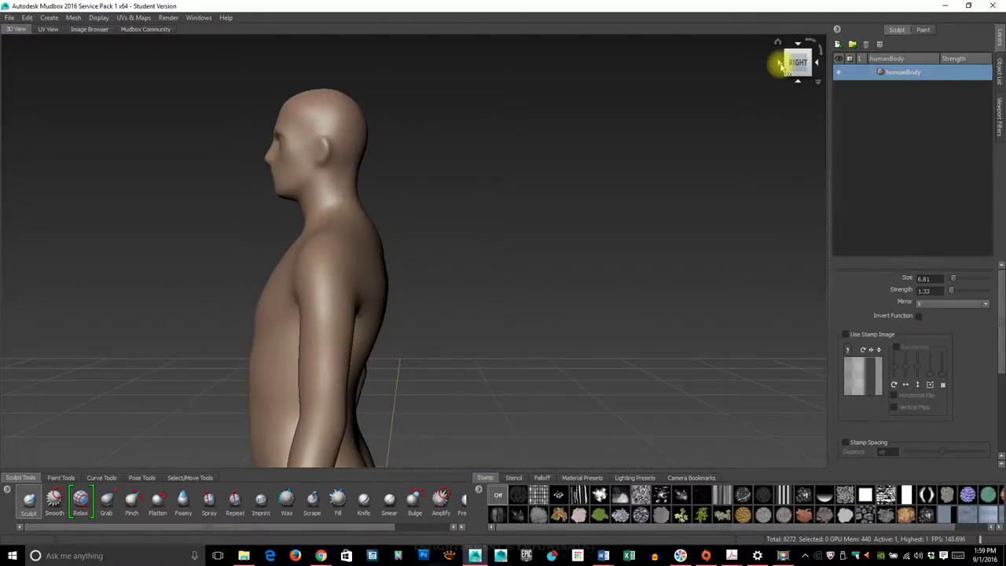
click(784, 66)
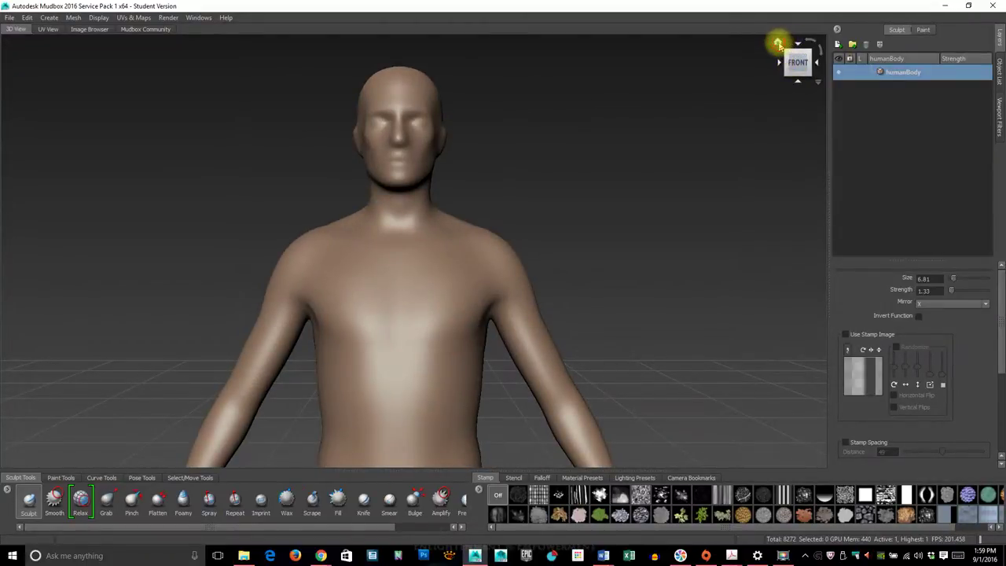
click(777, 43)
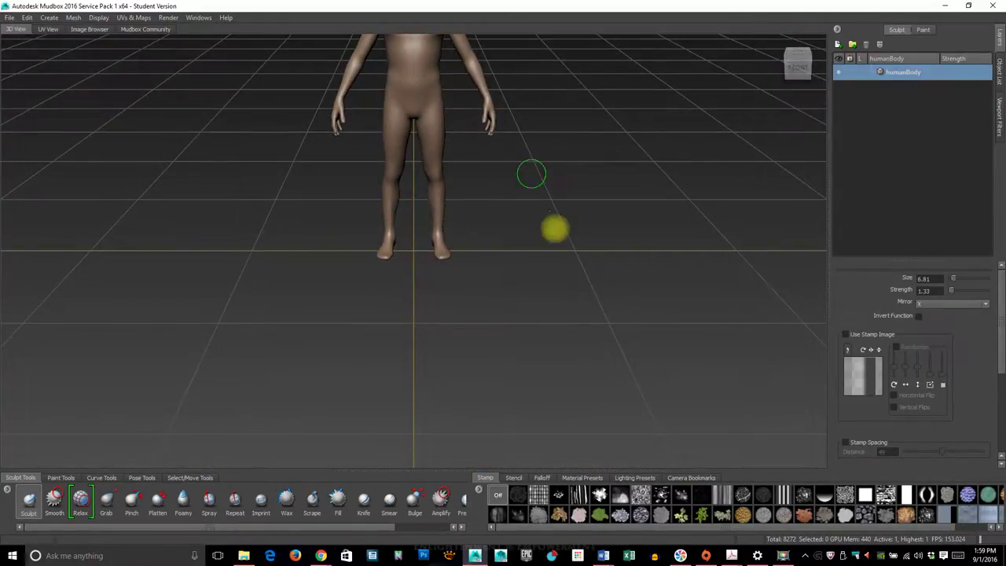
alt+drag(512, 152, 702, 139)
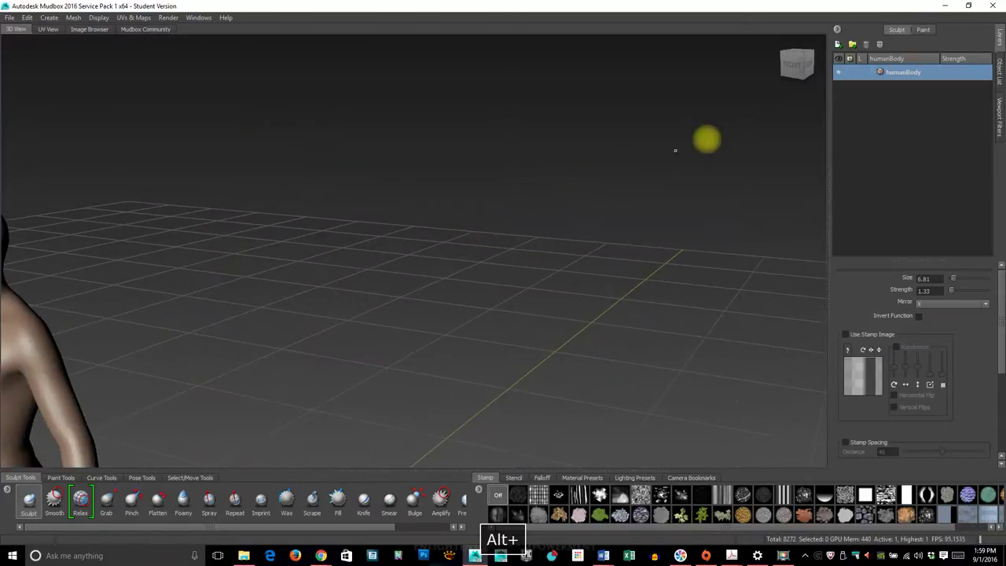
Step: Frame the figure's head and smooth the cheek and eye area with the Relax brush
click(779, 42)
alt+drag(478, 123, 492, 235)
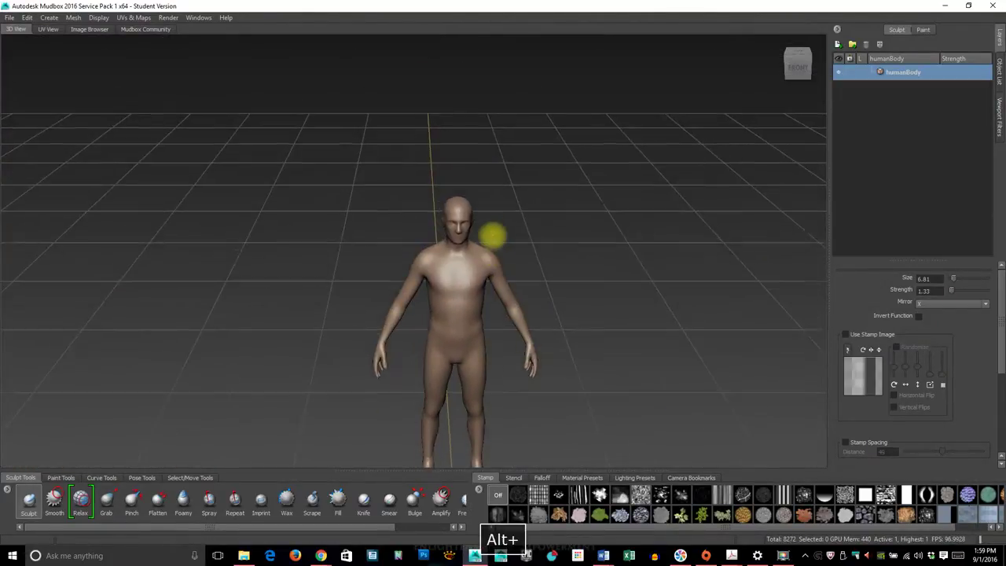
mouse_move(492, 235)
alt+right_down()
mouse_move(478, 215)
mouse_move(524, 231)
mouse_move(633, 229)
mouse_move(474, 231)
alt+right_up()
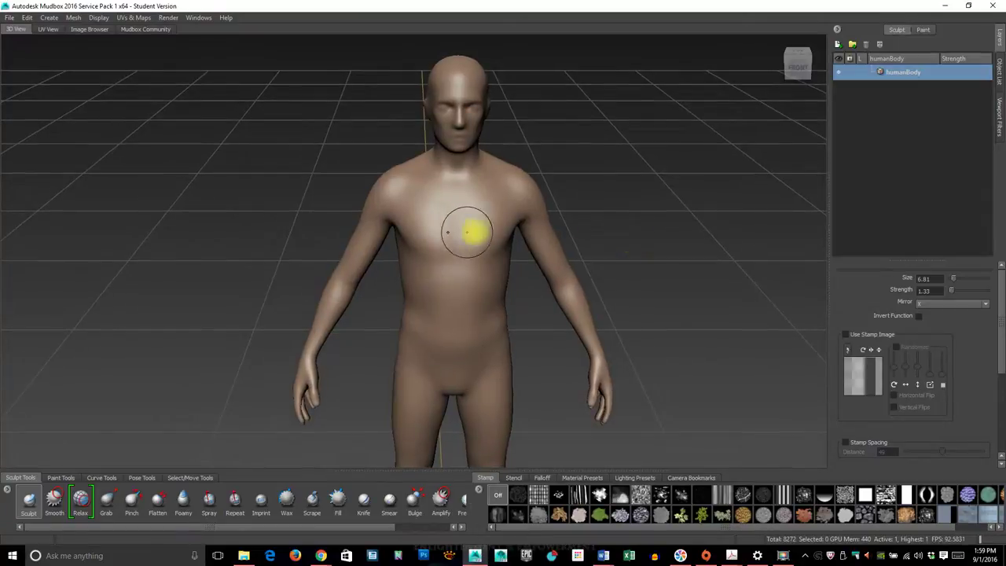
alt+drag(473, 231, 557, 225)
alt+drag(441, 261, 522, 252)
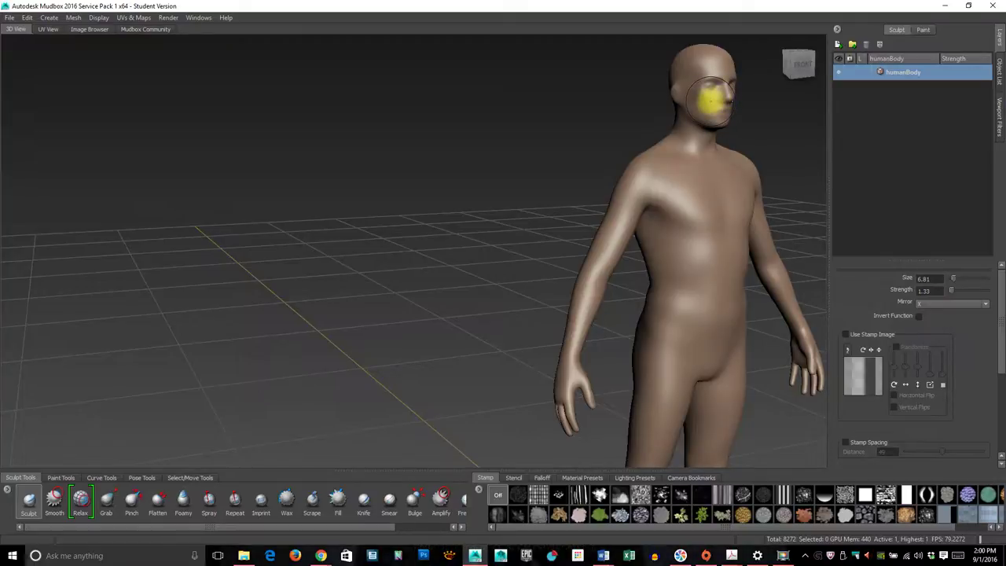
key(f)
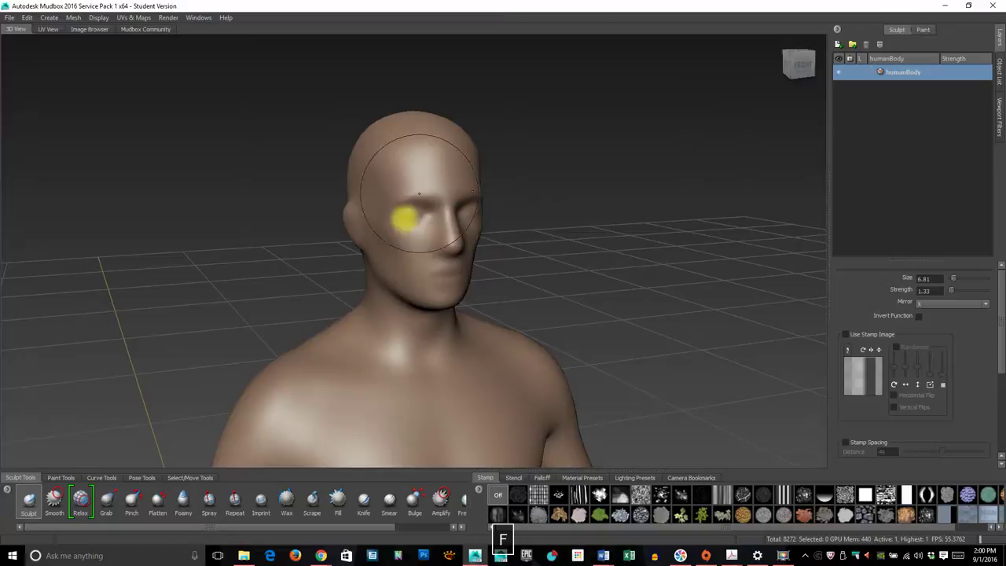
mouse_move(420, 194)
mouse_down()
mouse_move(414, 260)
mouse_move(419, 246)
mouse_move(480, 260)
mouse_move(364, 274)
mouse_move(433, 265)
mouse_move(467, 246)
mouse_move(480, 209)
mouse_move(429, 275)
mouse_move(498, 280)
mouse_move(460, 288)
mouse_move(548, 247)
mouse_up()
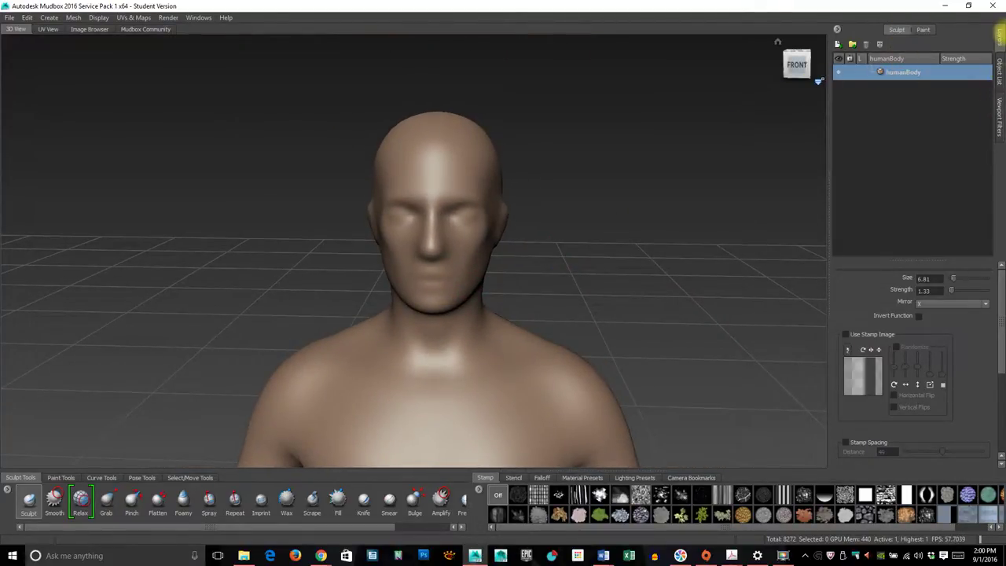
Step: Look at the Object List and Viewport Filters tabs, then return to Layers
click(1000, 67)
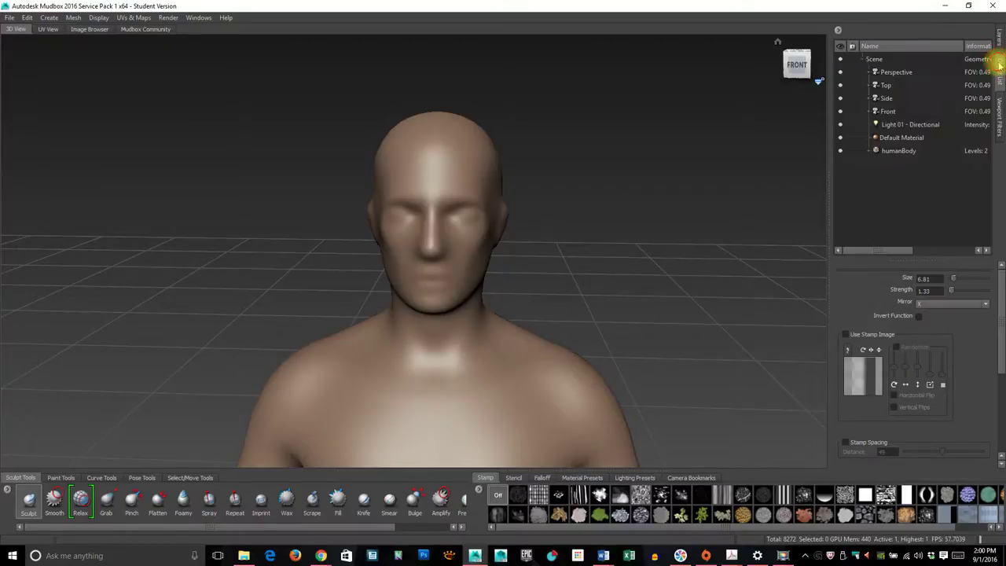
click(1001, 115)
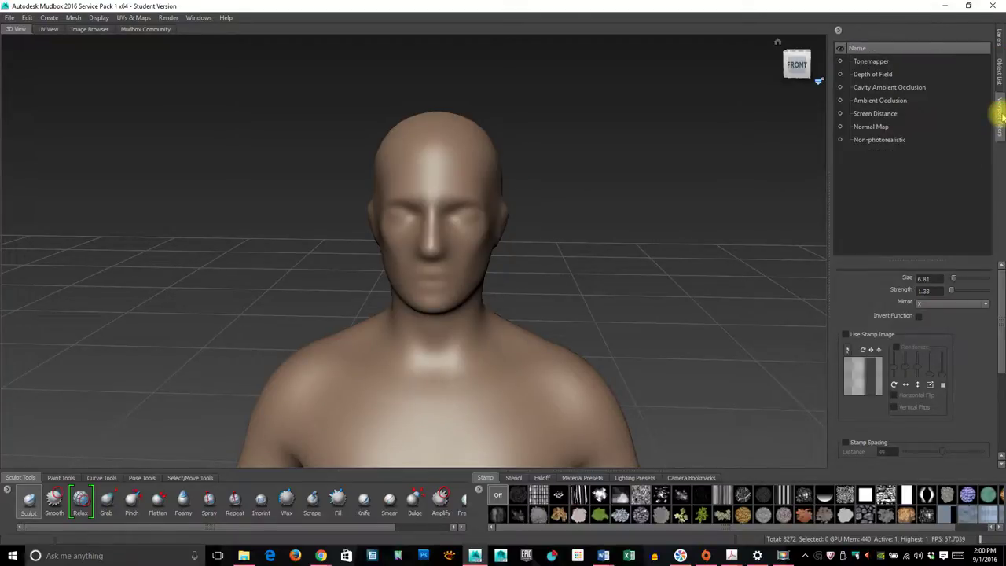
click(1000, 39)
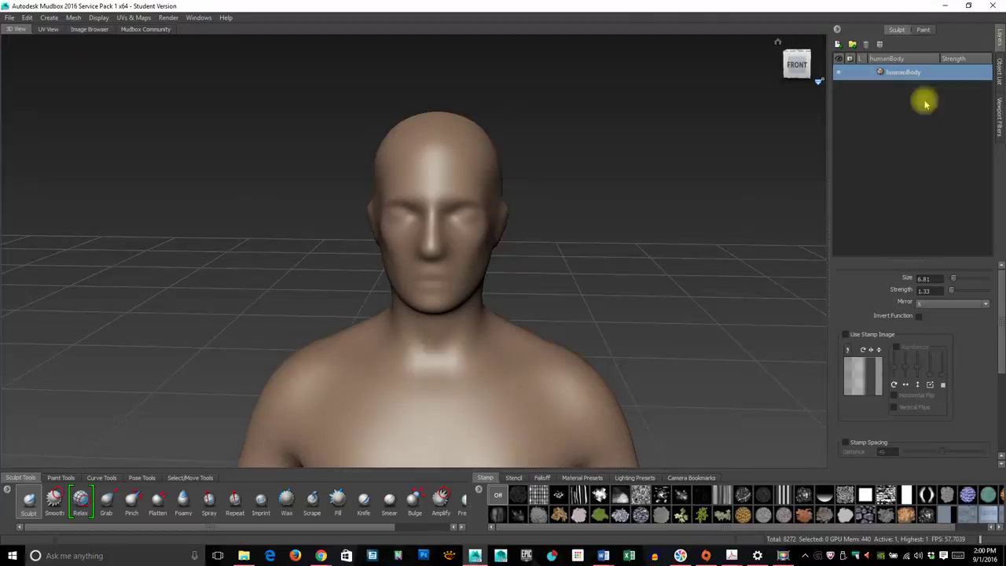
Step: Relax the face around the right eye and mouth, then show the body's Paint layers
click(924, 29)
click(903, 30)
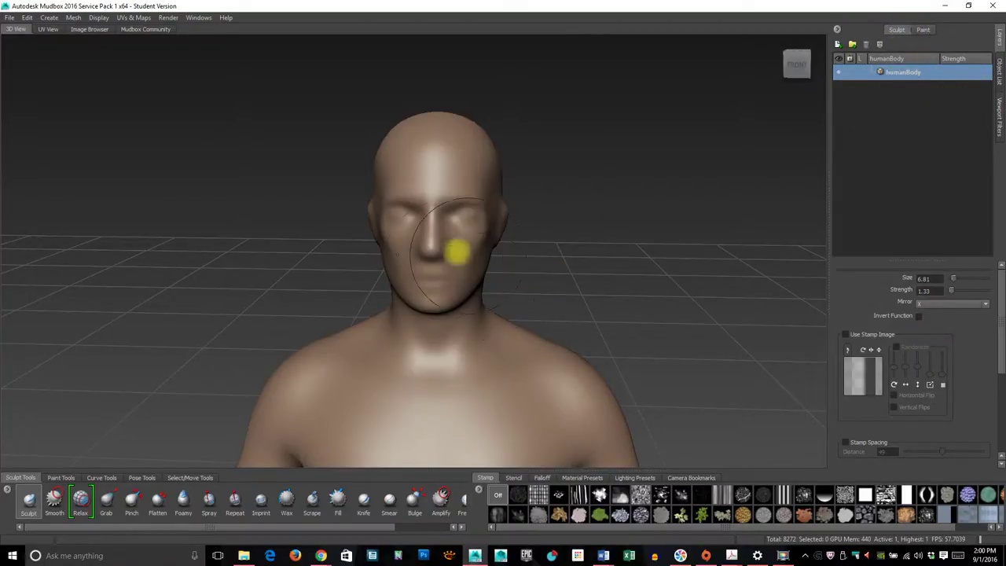
mouse_move(469, 223)
mouse_down()
mouse_move(456, 235)
mouse_move(462, 268)
mouse_up()
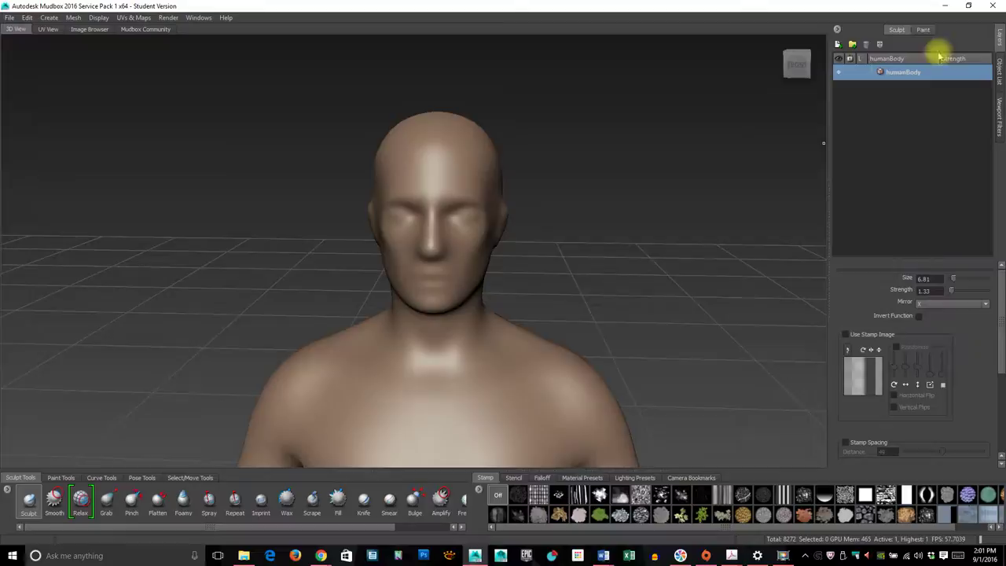
click(925, 29)
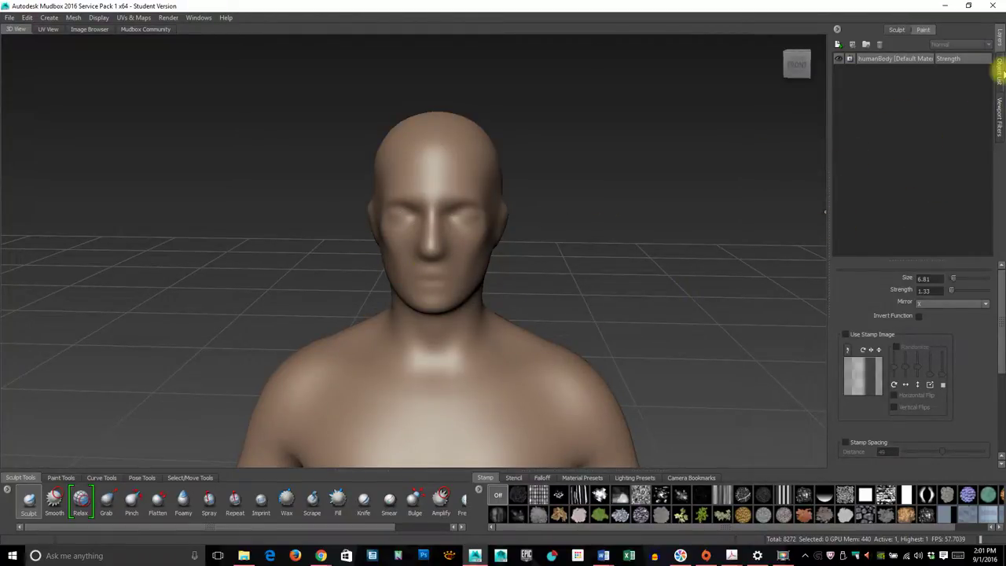
Step: In the Object List, inspect the Perspective, Top, Side and Front cameras
click(1000, 69)
click(890, 74)
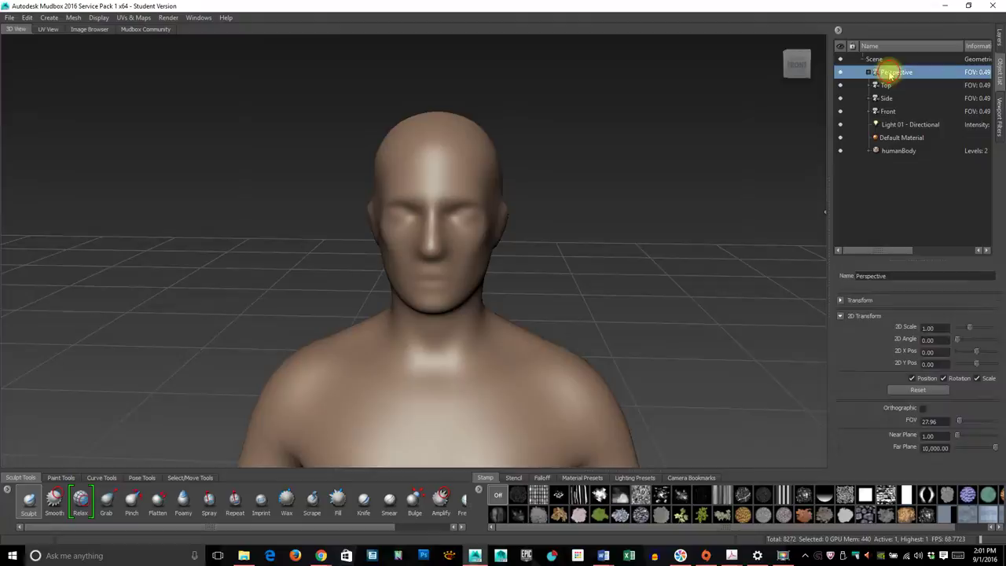
click(888, 85)
click(893, 99)
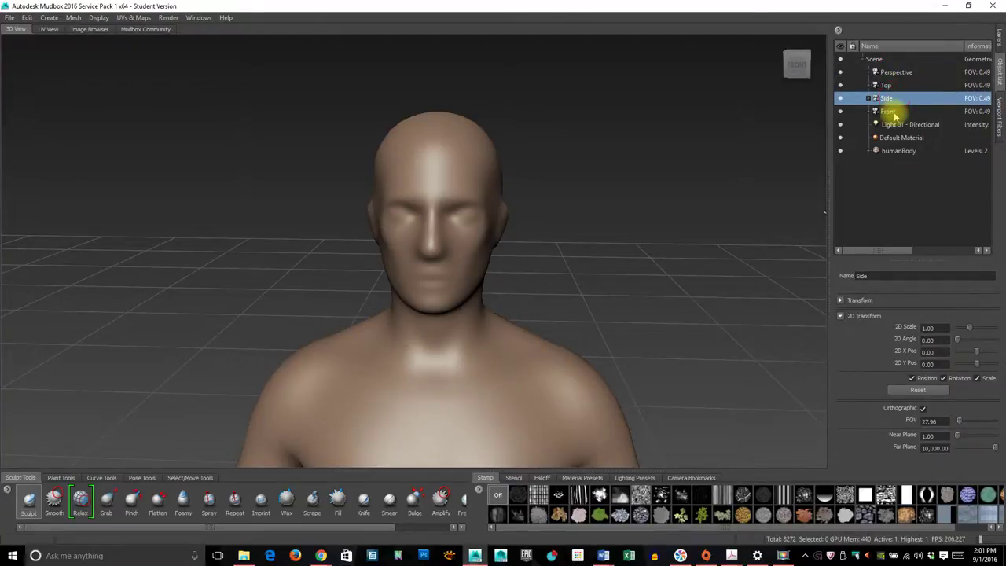
click(891, 111)
click(896, 74)
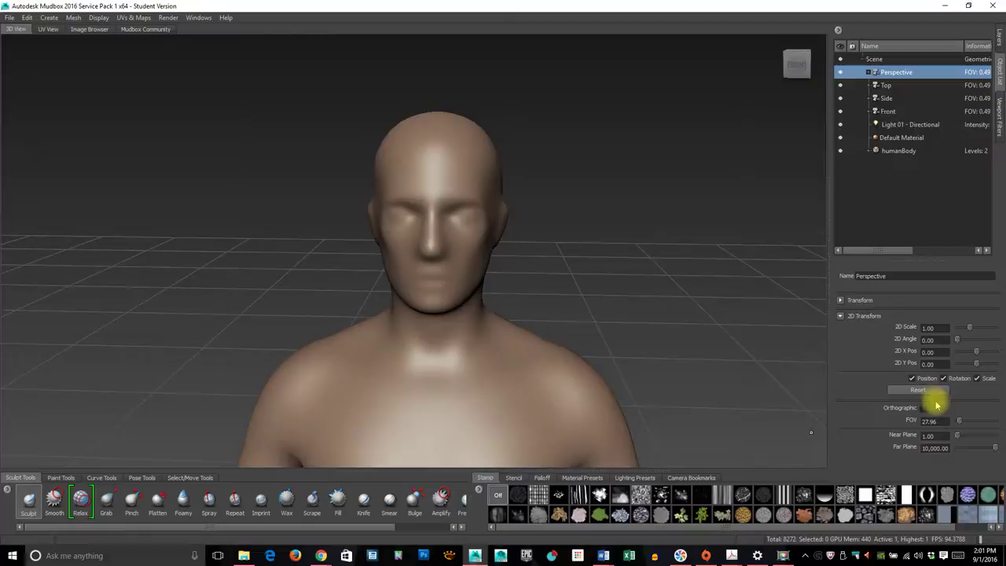
Step: Expand the camera Transform options, recheck Side, Top and Front, then select Light 01 - Directional
click(841, 300)
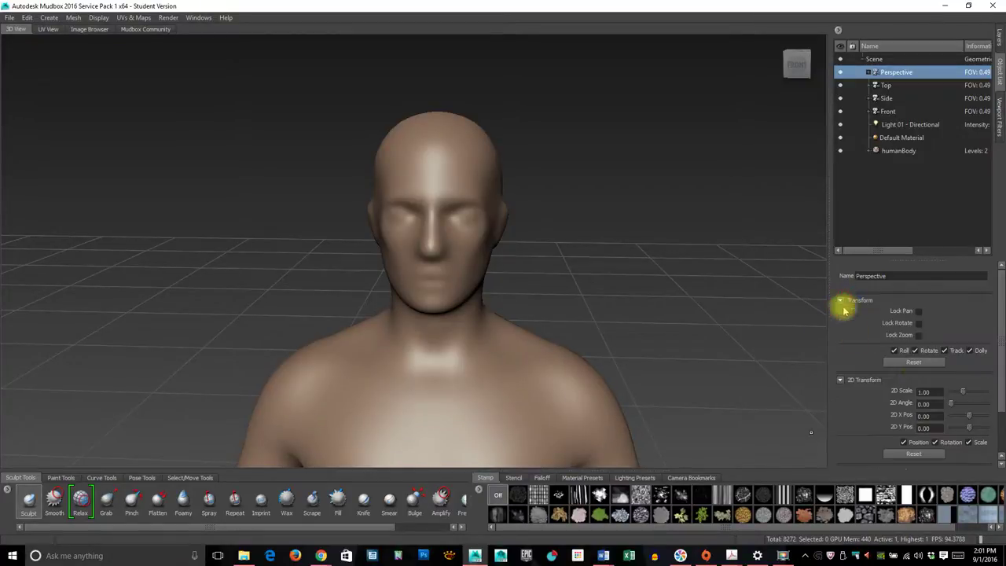
click(887, 98)
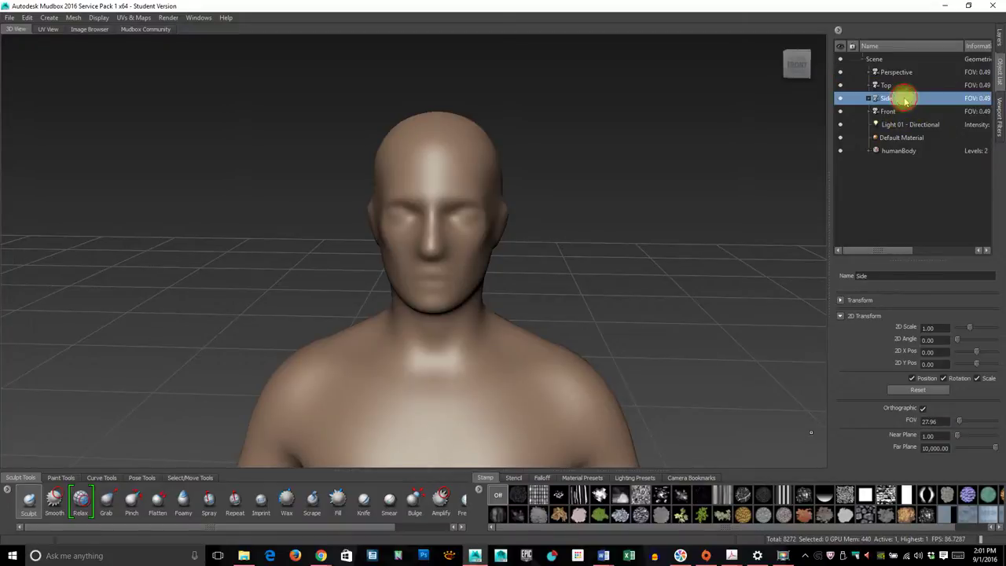
click(886, 85)
click(894, 111)
click(901, 125)
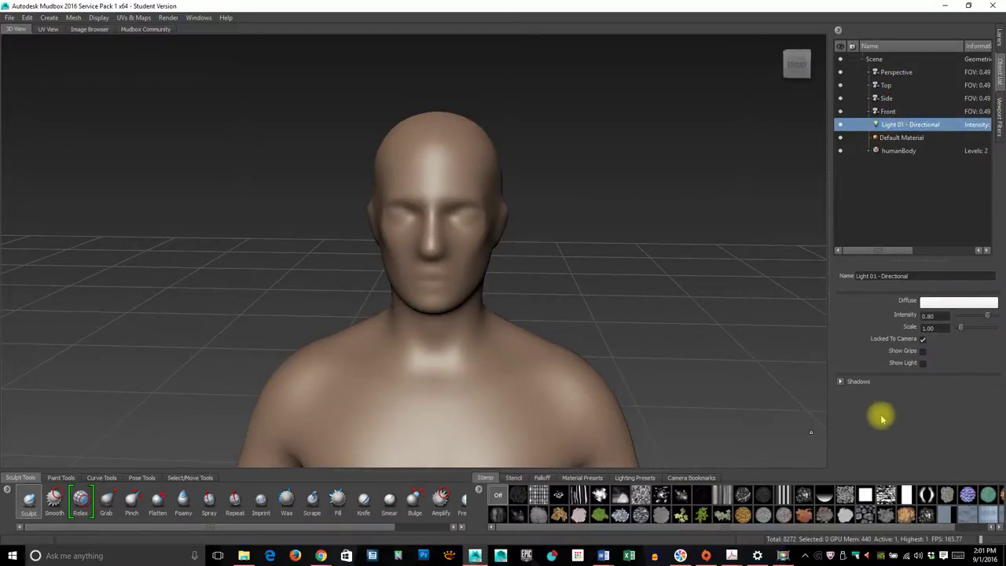
Step: Expand Light 01's shadow settings and toggle Cast Shadows while viewing the head
click(839, 381)
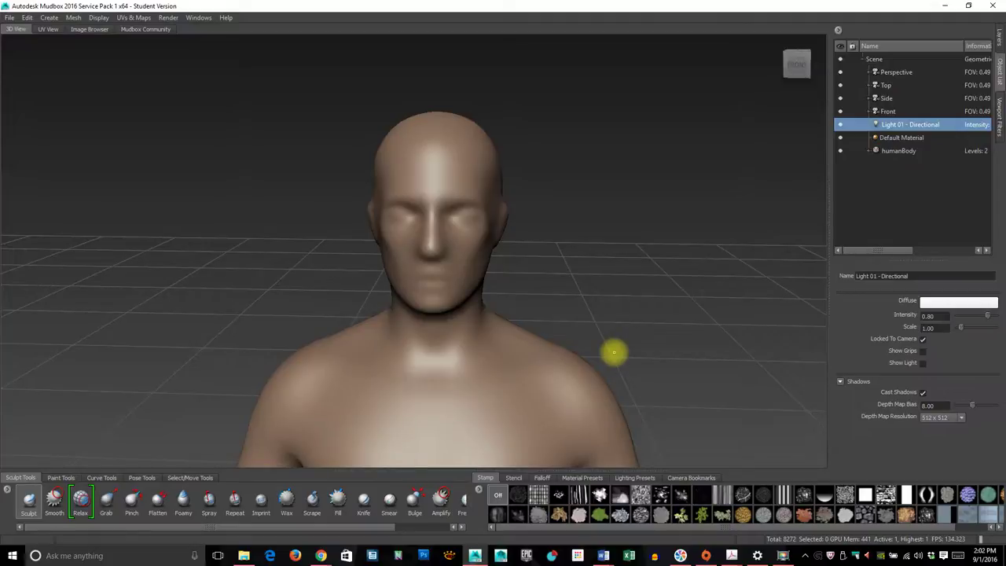
alt+drag(601, 361, 925, 396)
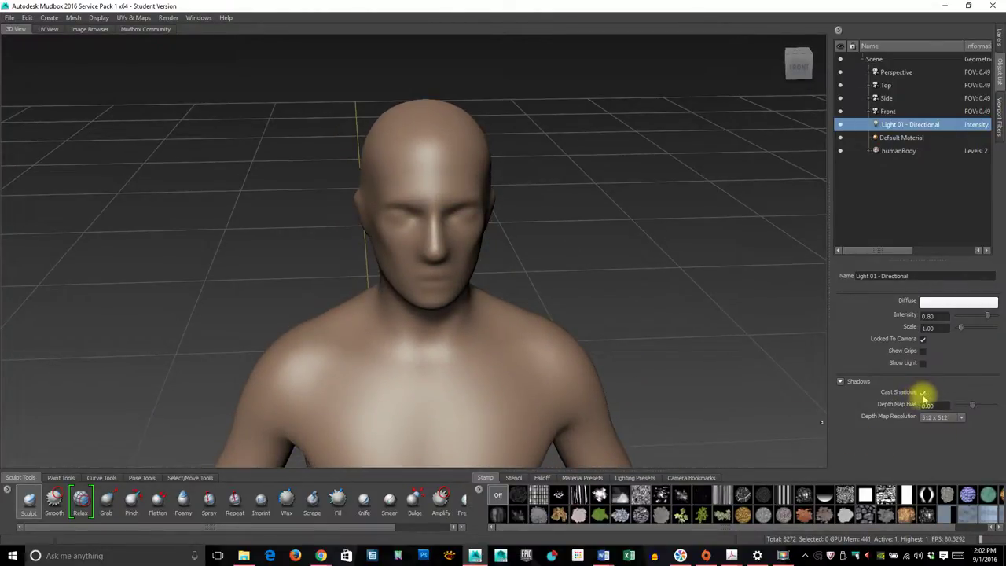
click(924, 394)
mouse_move(636, 366)
alt+mouse_down()
mouse_move(542, 364)
mouse_move(715, 385)
mouse_move(804, 380)
mouse_move(595, 372)
mouse_move(639, 369)
mouse_move(630, 368)
alt+mouse_up()
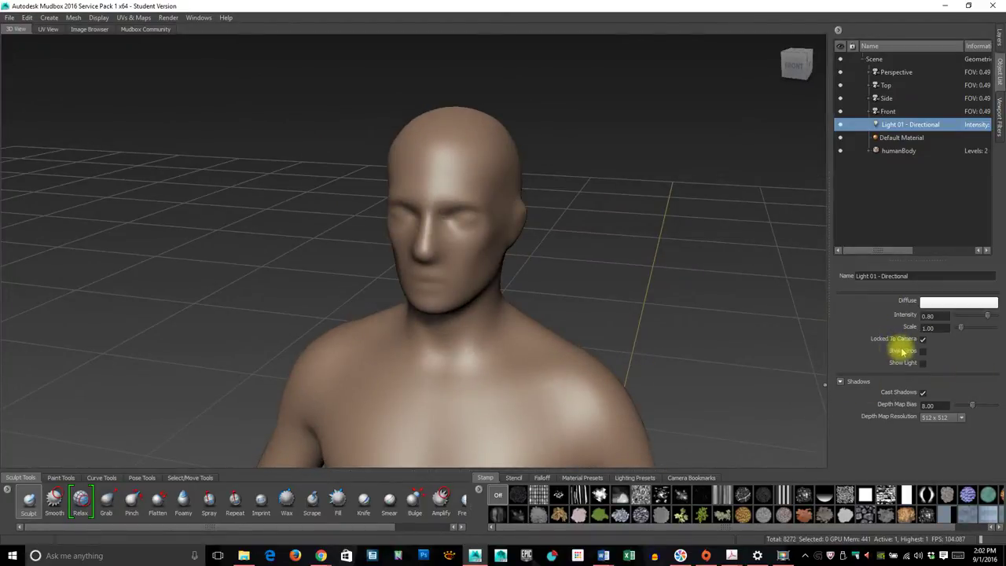
mouse_move(658, 322)
alt+mouse_down()
mouse_move(626, 317)
mouse_move(639, 321)
alt+mouse_up()
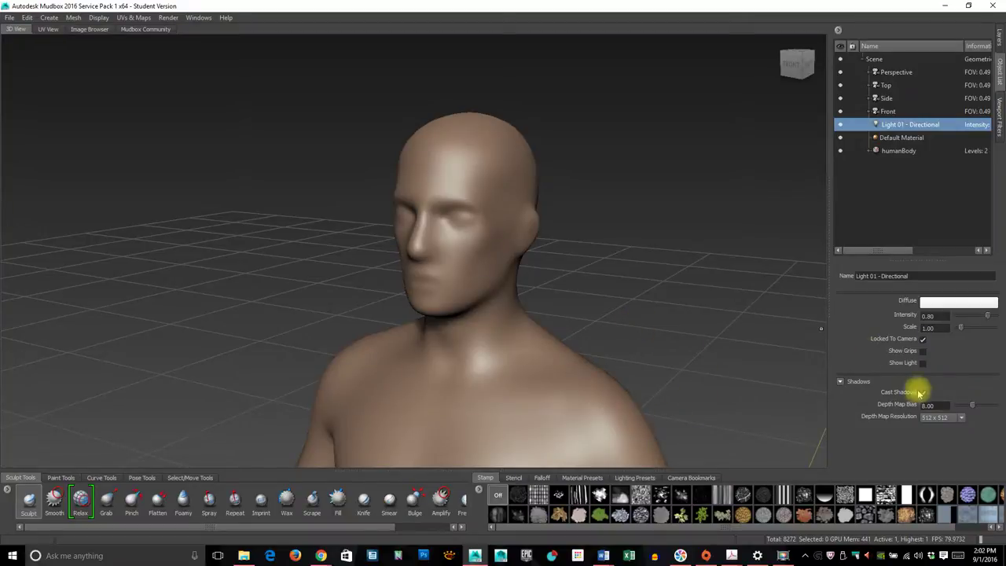
Step: Show Light 01's grip in the viewport and enable Locked To Camera
click(921, 350)
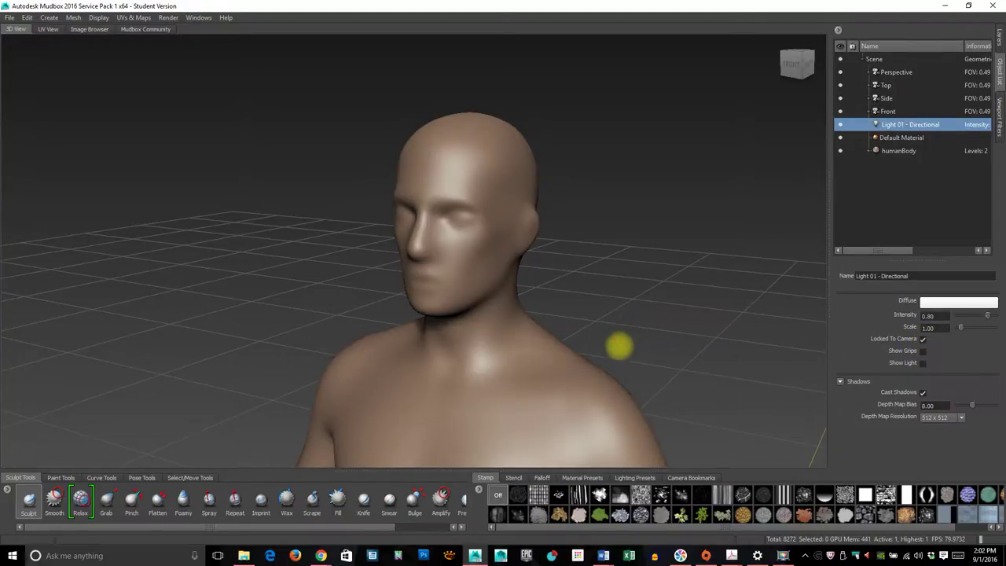
mouse_move(647, 285)
alt+mouse_down()
mouse_move(630, 312)
mouse_move(649, 301)
alt+mouse_up()
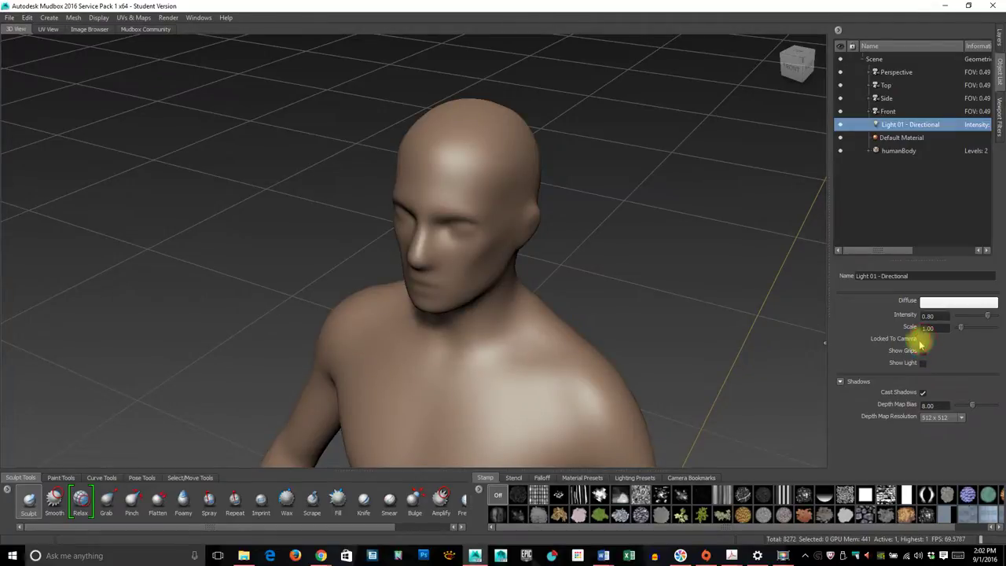
alt+drag(490, 359, 647, 375)
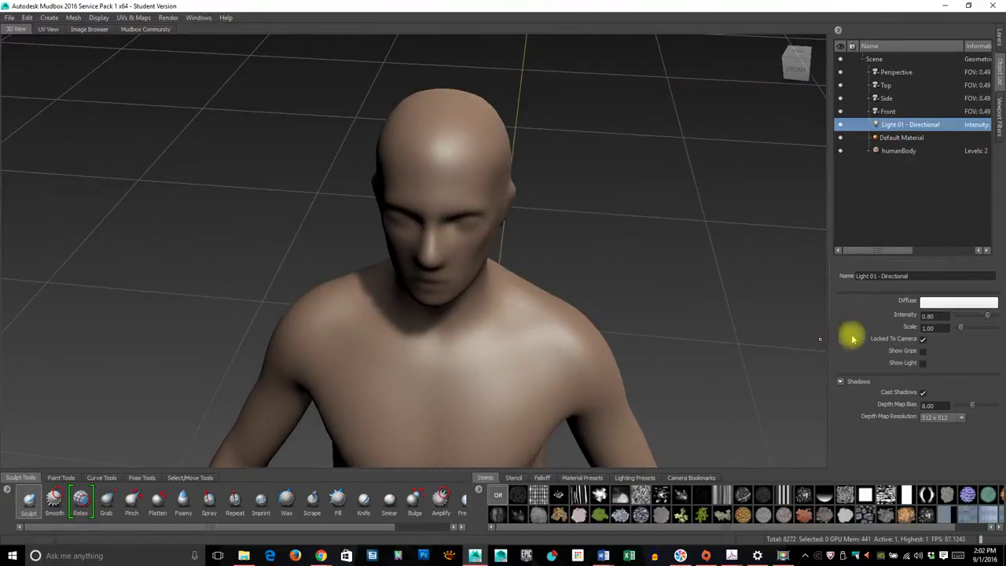
alt+drag(741, 322, 721, 334)
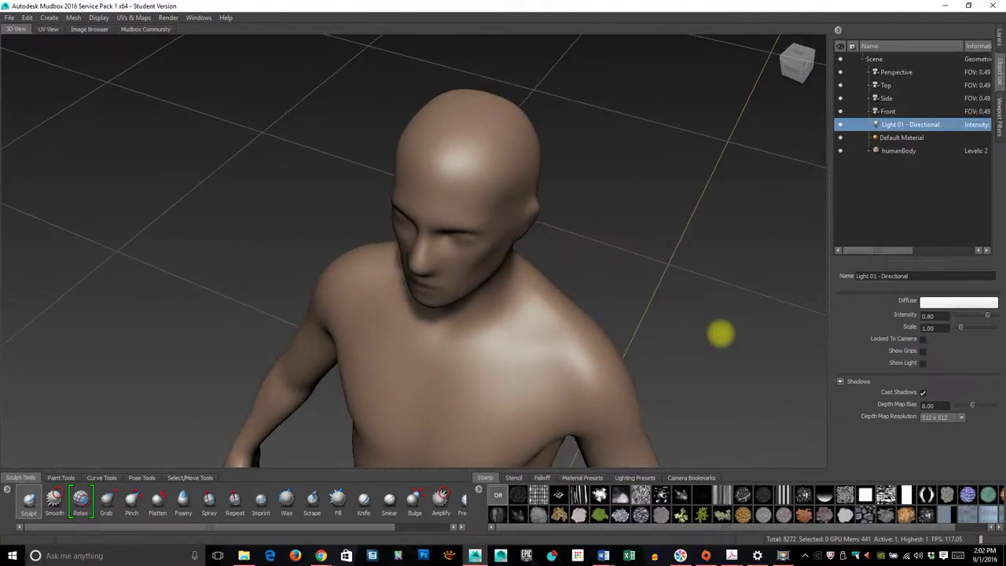
click(923, 338)
alt+drag(810, 334, 651, 306)
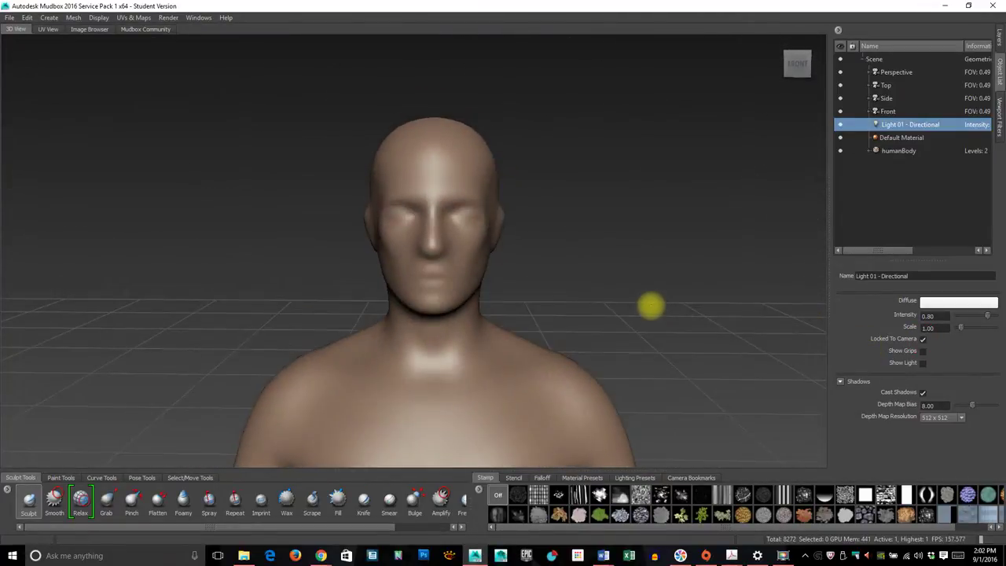
Step: Select the humanBody mesh, show its Default Material settings and list the viewport filters
click(909, 139)
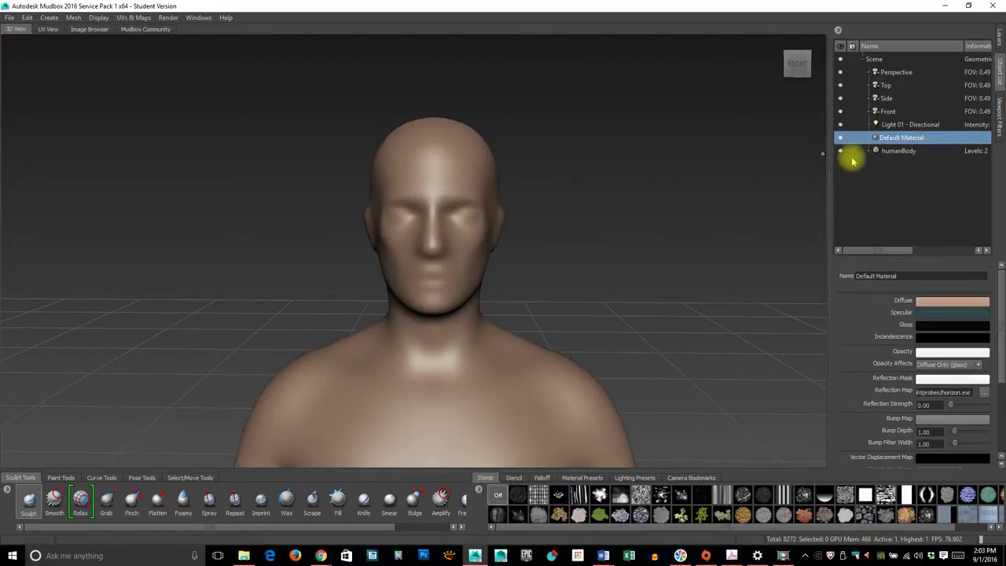
click(894, 152)
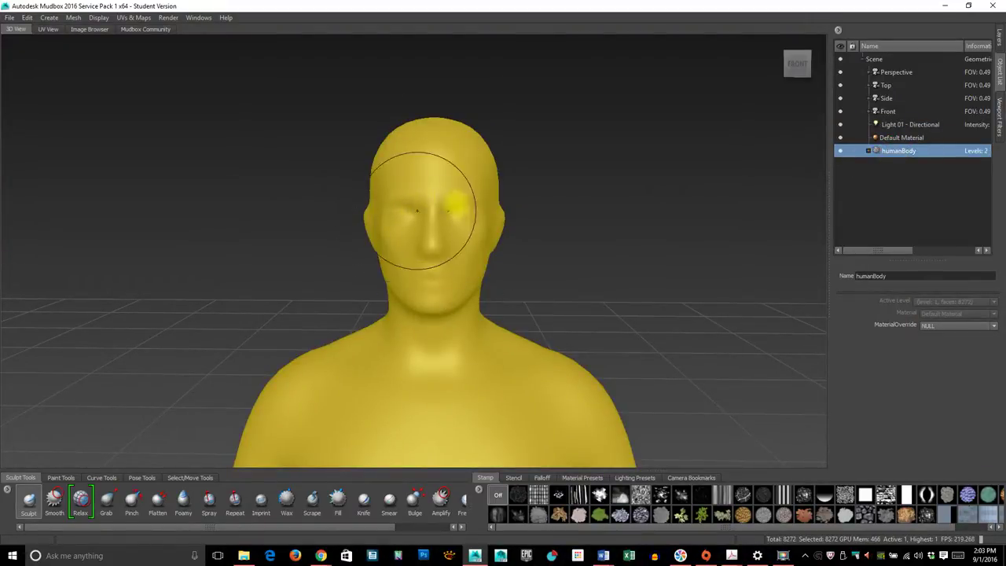
click(892, 137)
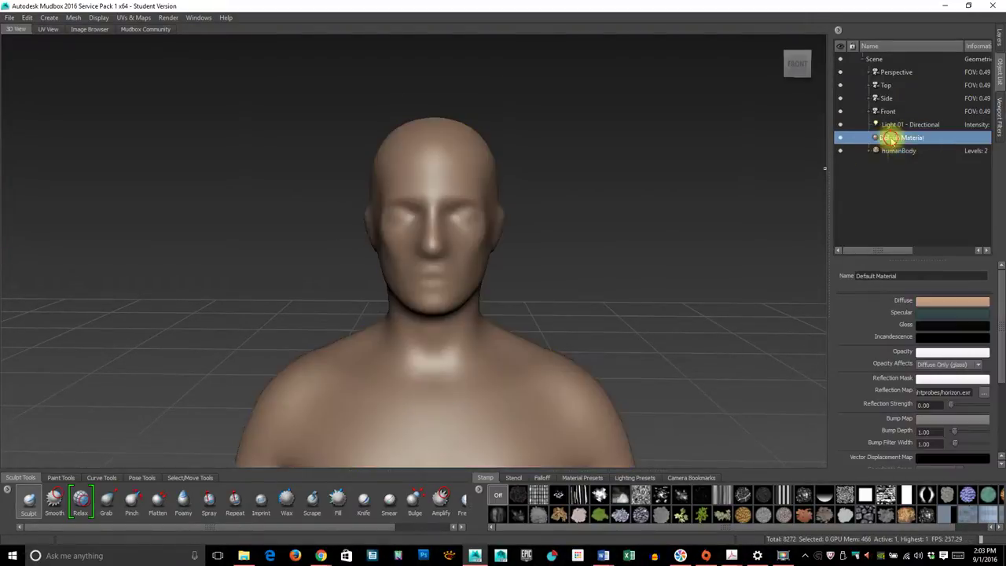
click(999, 117)
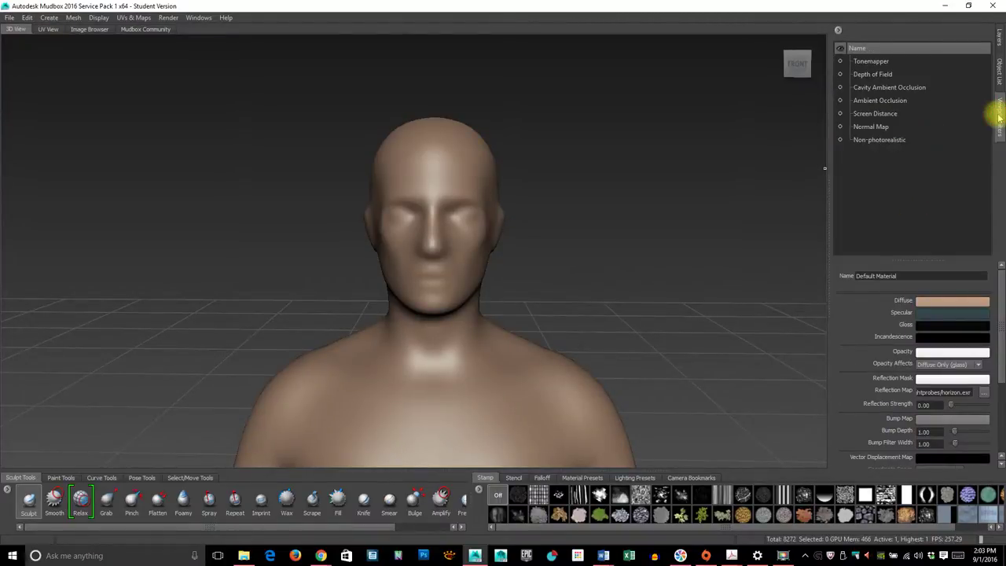
Step: Preview Depth of Field, Ambient Occlusion, Cavity AO and Normal Map, switching each off, then show layers
click(841, 75)
click(840, 75)
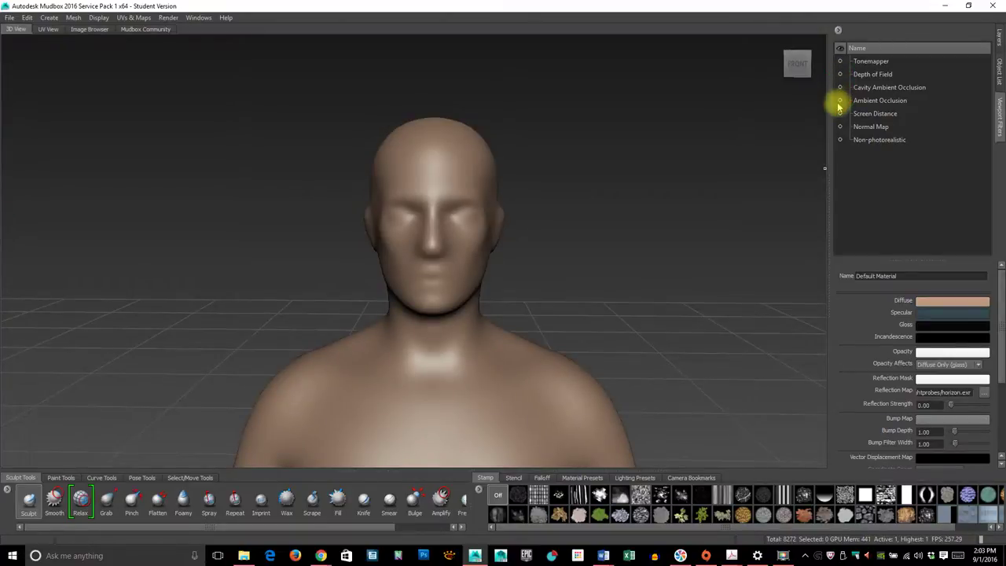
click(840, 101)
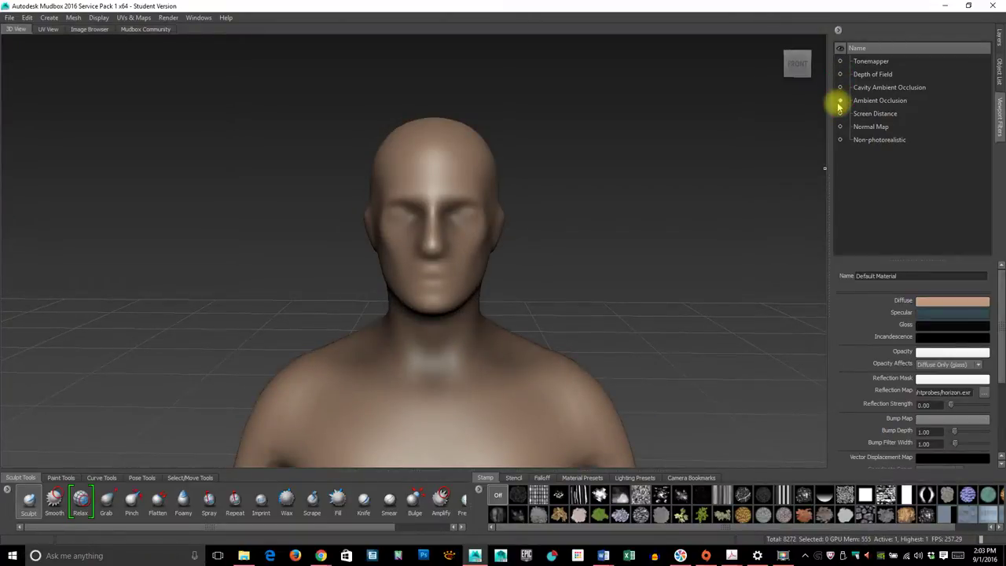
click(840, 100)
click(839, 88)
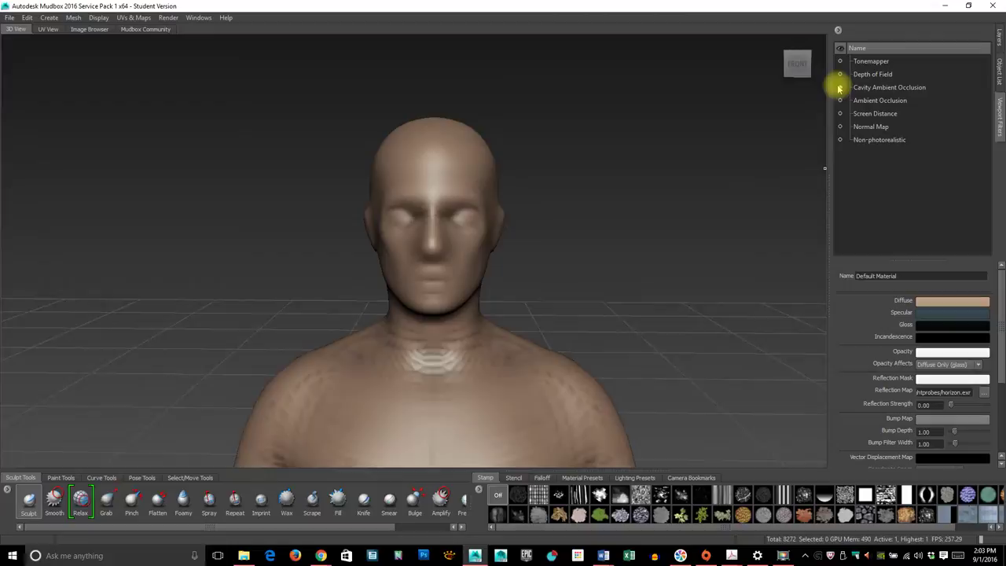
click(840, 87)
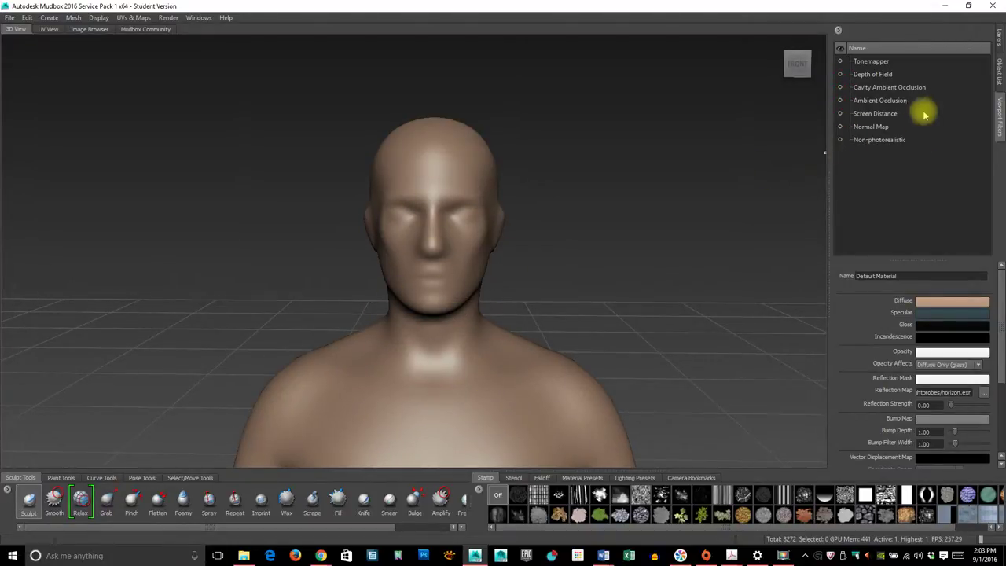
click(840, 127)
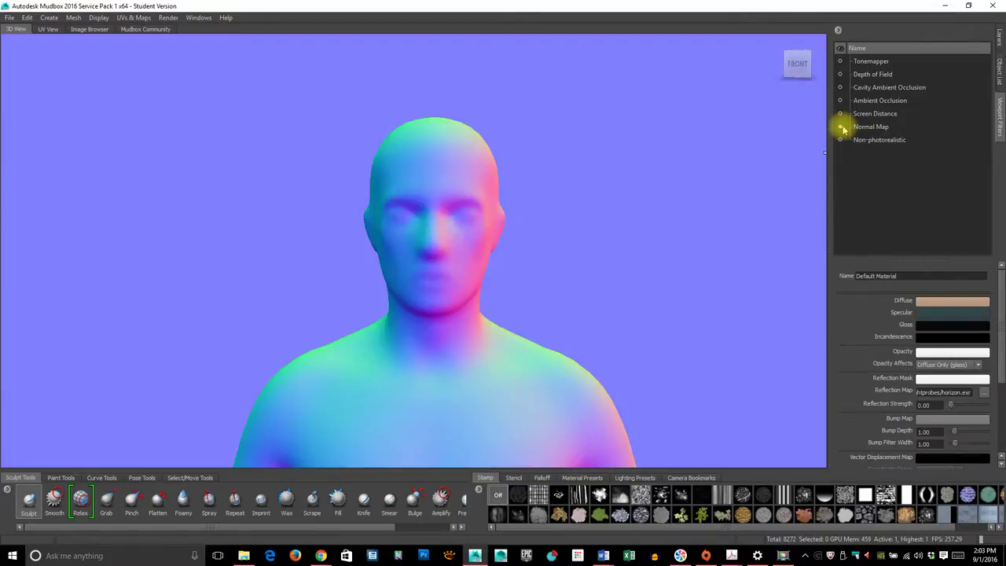
click(842, 127)
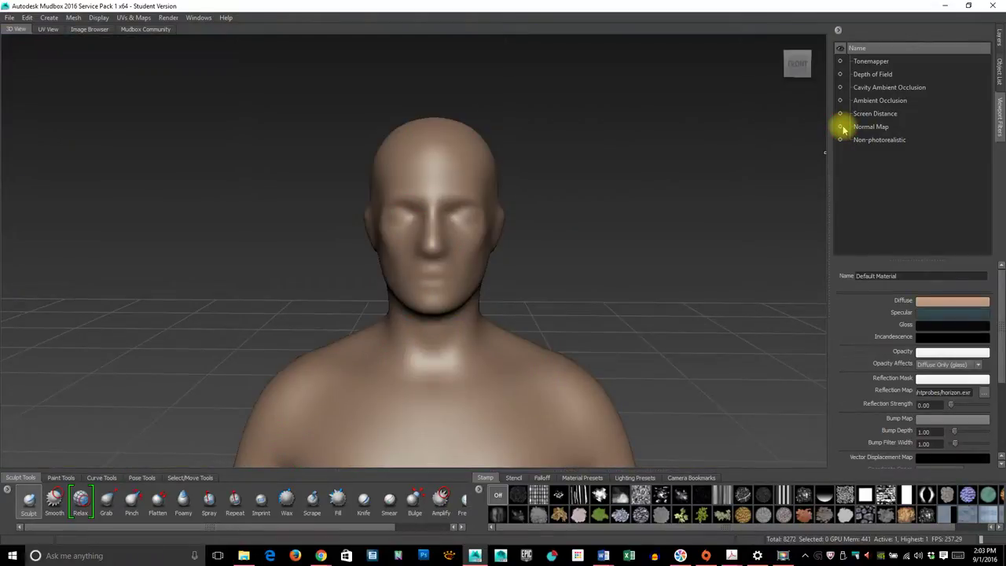
click(1002, 37)
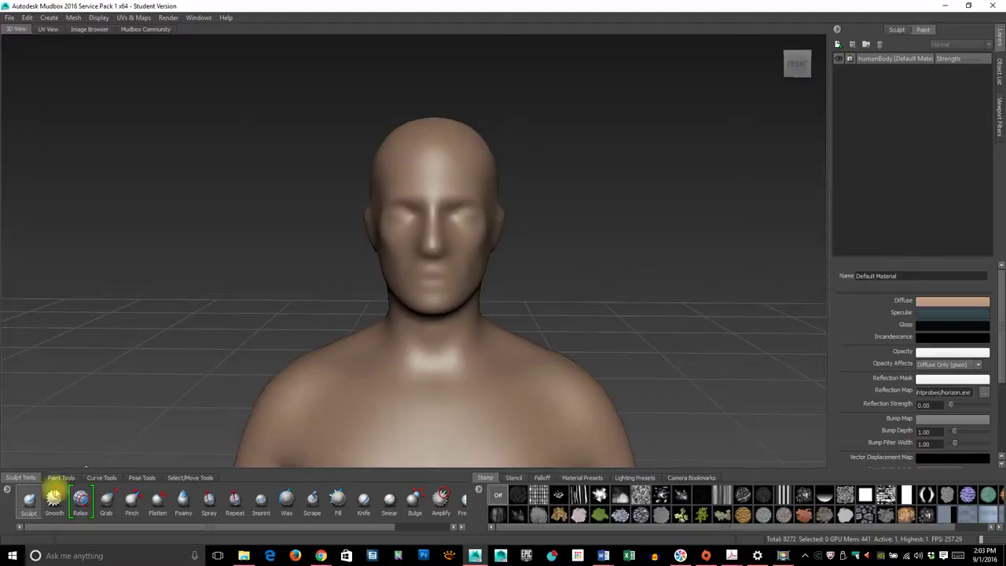
Step: Show the paint tools such as Paint Brush, Airbrush and Dry Brush in the bottom tray
mouse_move(333, 528)
mouse_down()
mouse_move(418, 531)
mouse_move(187, 537)
mouse_up()
click(59, 477)
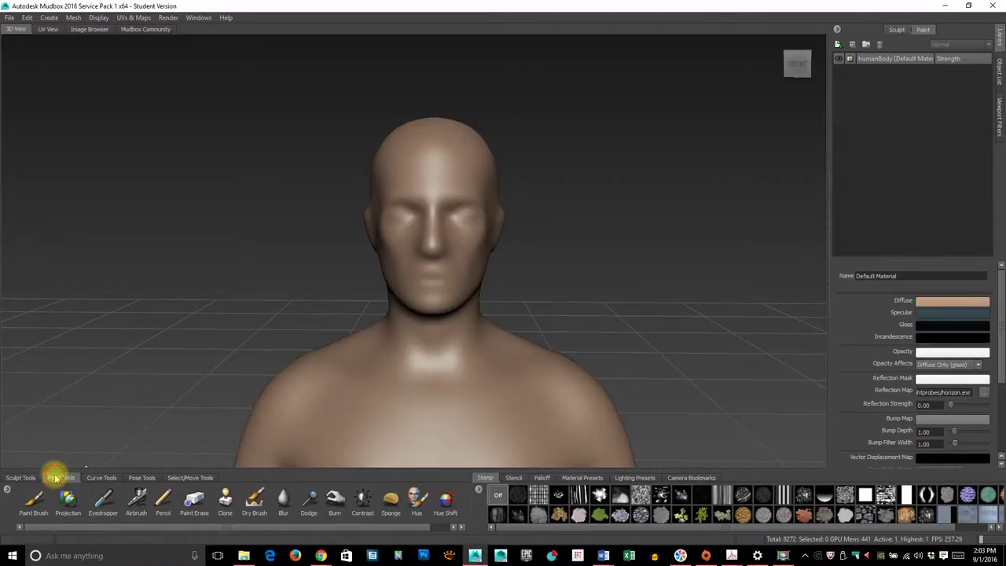
Step: Display the curve tools: Create Curve, Grab Curve and Border Curve
click(100, 479)
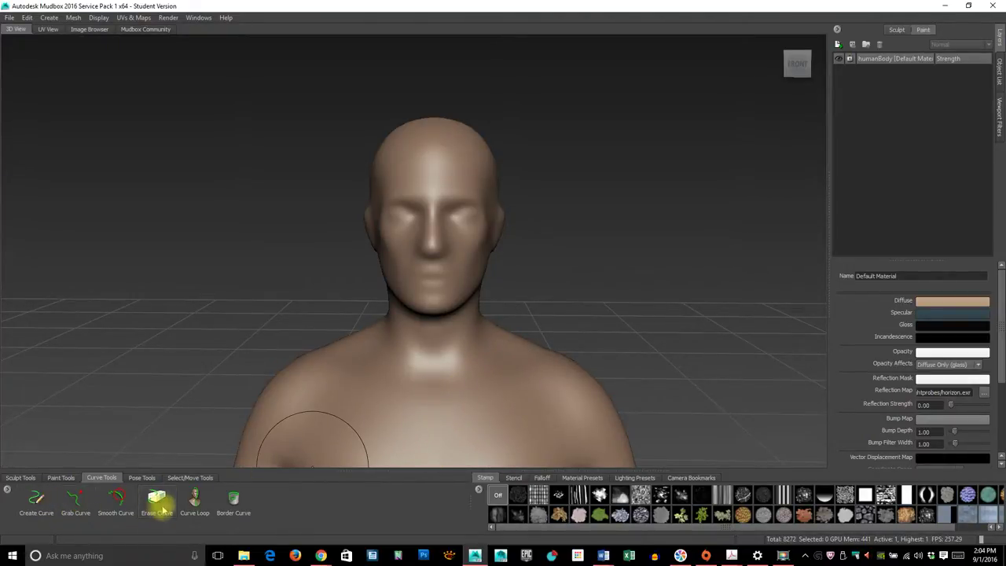
Step: Pick Grab Curve, turn on the mesh wireframe and orbit to a frontal chest view
click(82, 498)
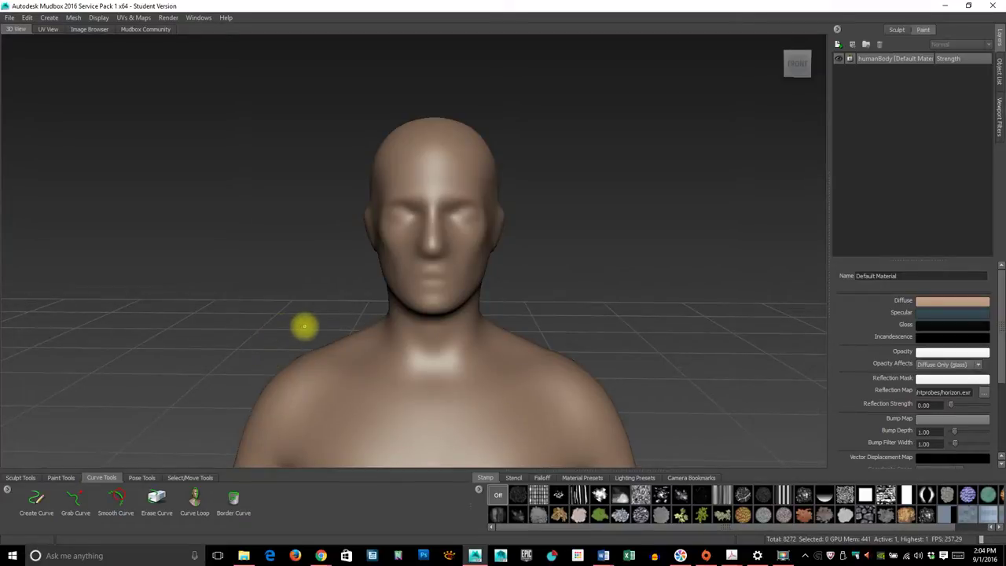
key(w)
alt+drag(380, 298, 338, 330)
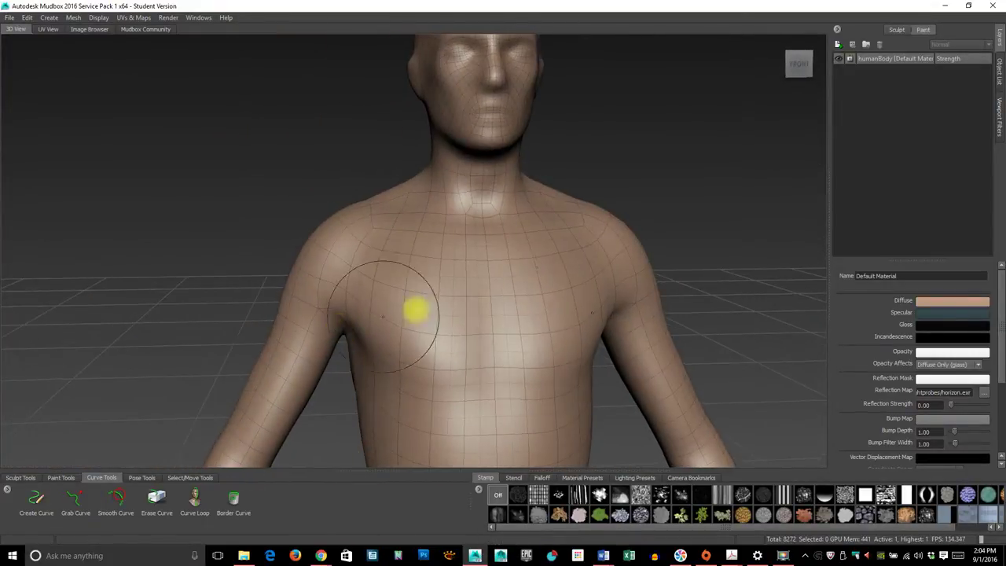
alt+drag(416, 308, 454, 249)
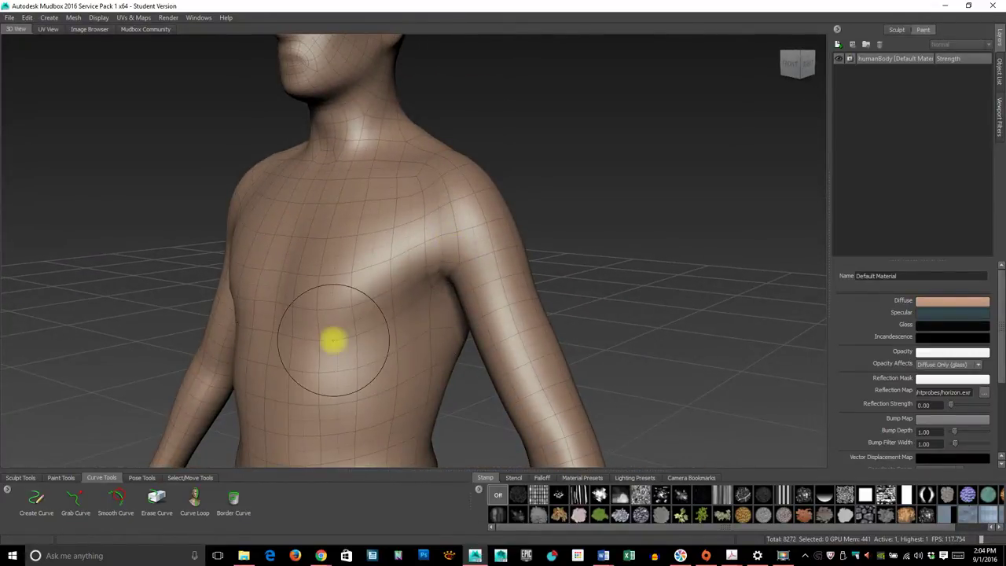
alt+drag(333, 340, 407, 310)
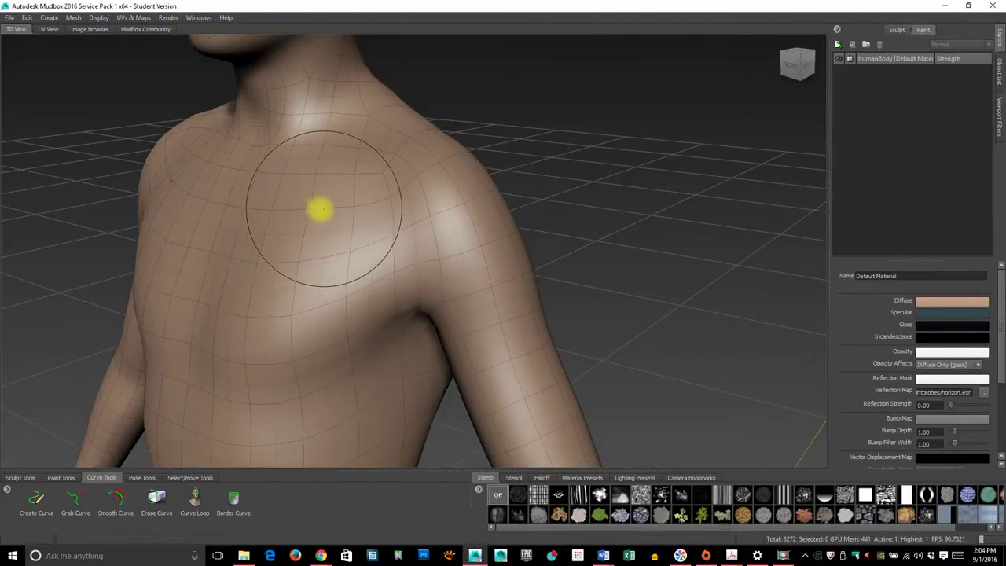
Step: Orbit around the shoulder and torso, open the Mesh menu, then face the torso front-on
alt+drag(397, 239, 503, 263)
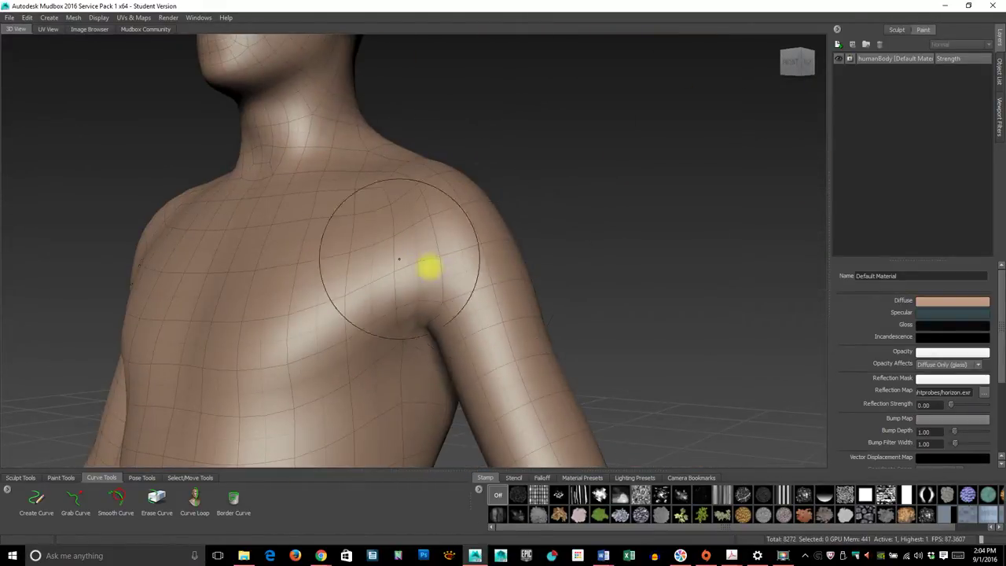
alt+drag(429, 269, 547, 293)
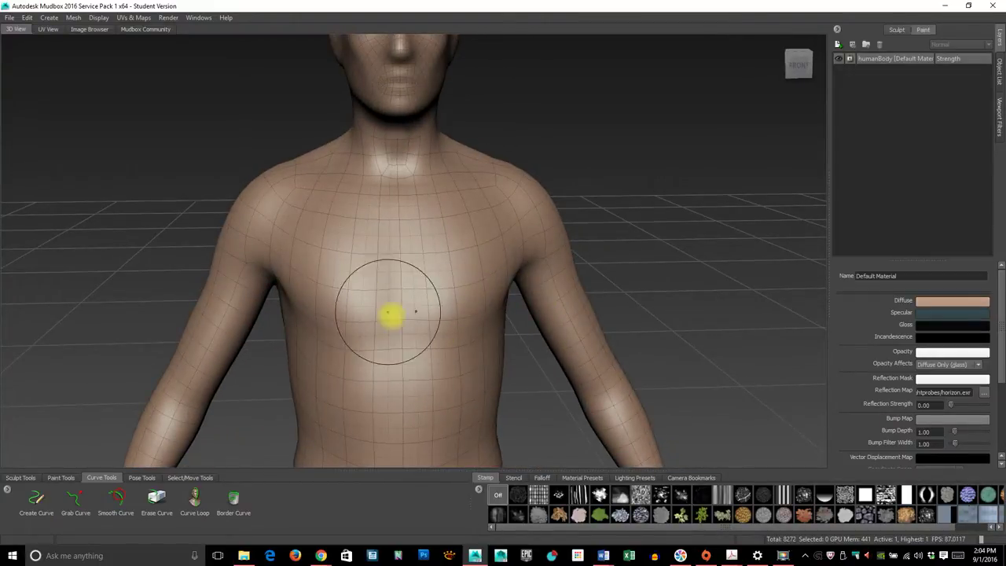
mouse_move(510, 322)
alt+mouse_down()
mouse_move(332, 328)
mouse_move(447, 304)
mouse_move(353, 338)
mouse_move(421, 318)
mouse_move(211, 314)
mouse_move(524, 298)
mouse_move(559, 322)
mouse_move(553, 228)
mouse_move(393, 263)
mouse_move(480, 259)
mouse_move(497, 288)
alt+mouse_up()
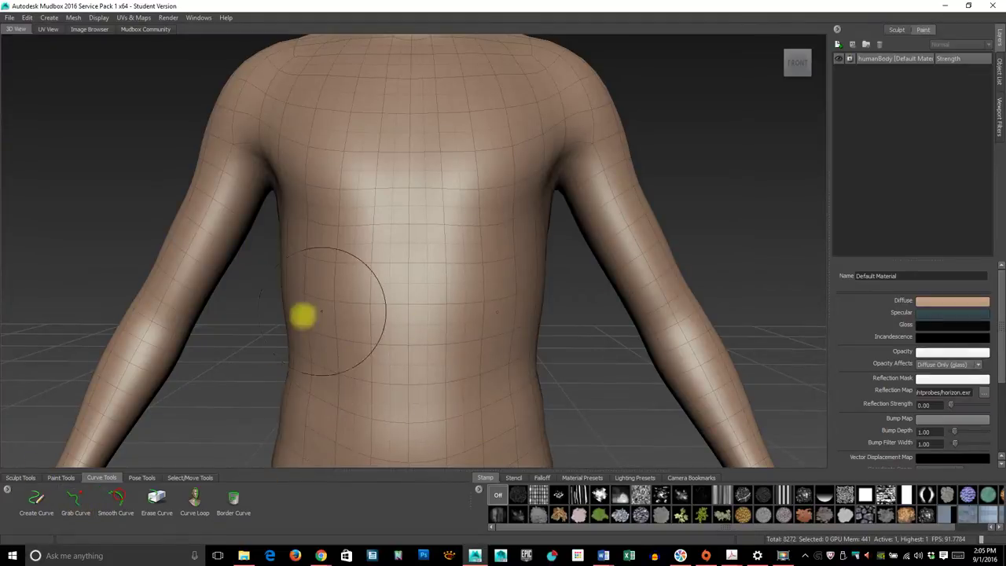
mouse_move(544, 337)
alt+mouse_down()
mouse_move(500, 366)
mouse_move(397, 383)
mouse_move(447, 386)
alt+mouse_up()
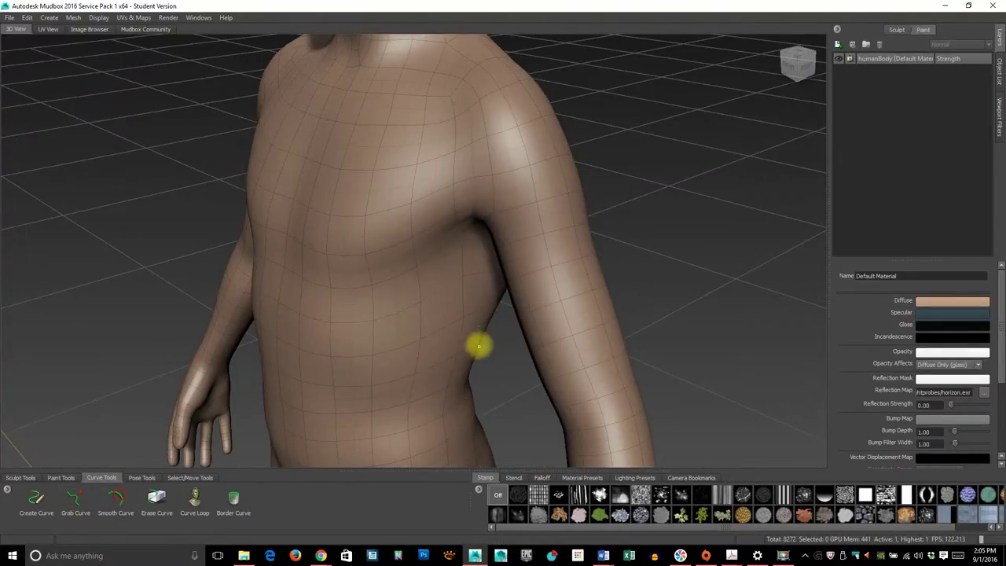
click(73, 19)
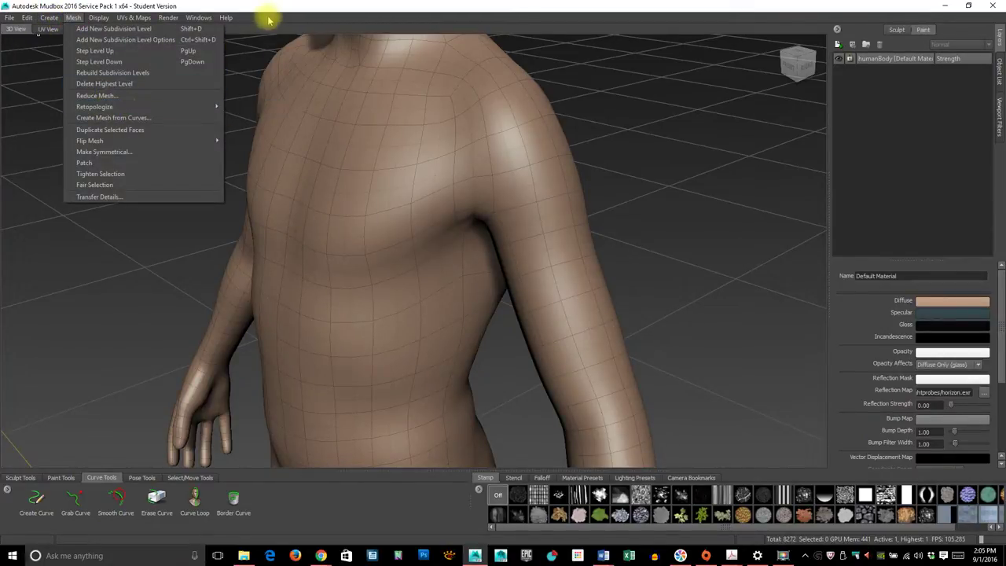
alt+drag(359, 267, 488, 264)
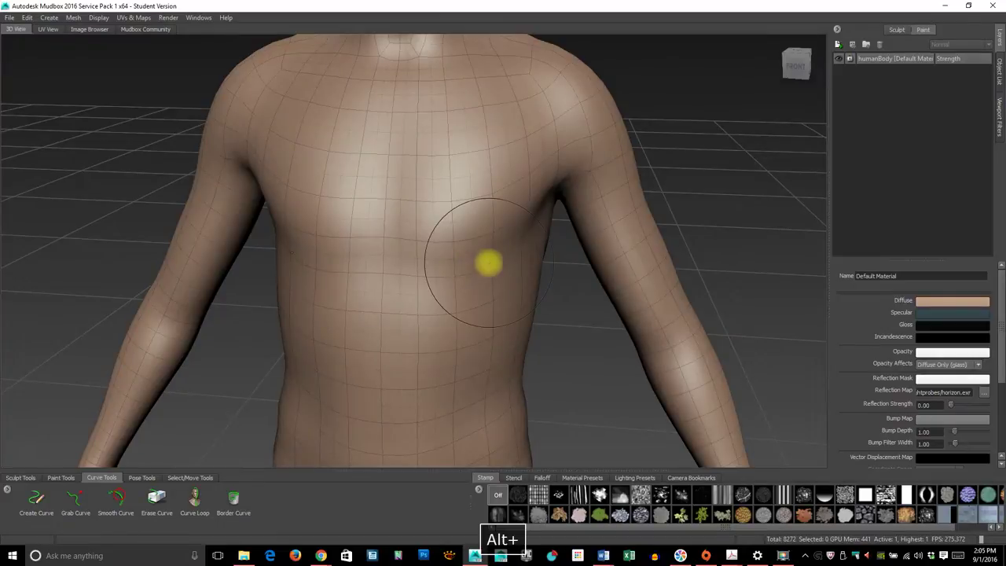
mouse_move(633, 321)
alt+mouse_down()
mouse_move(414, 297)
mouse_move(255, 302)
mouse_move(443, 312)
mouse_move(518, 272)
mouse_move(589, 281)
mouse_move(565, 274)
alt+mouse_up()
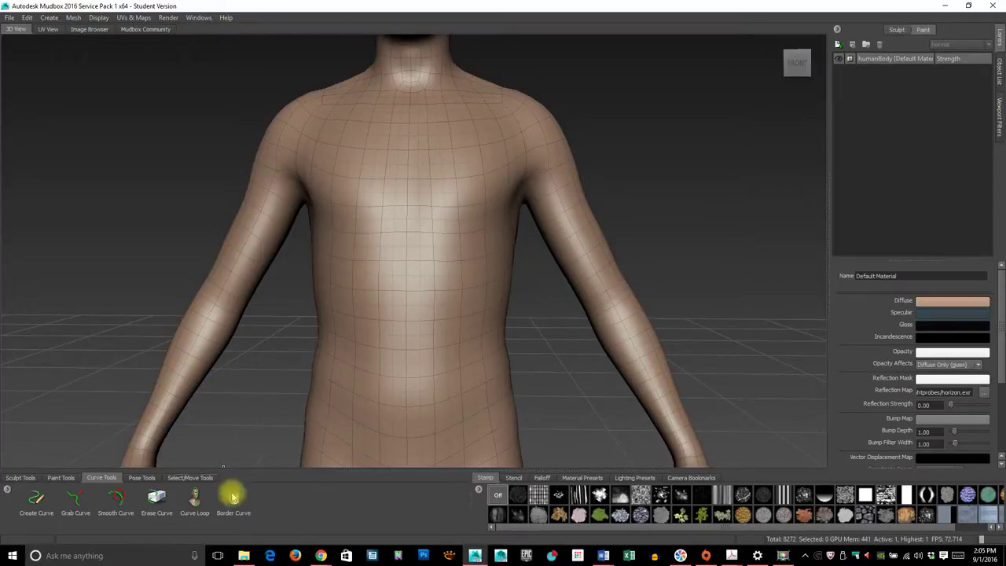
Step: Show the posing tools and create a mirrored elbow joint on both arms
click(143, 478)
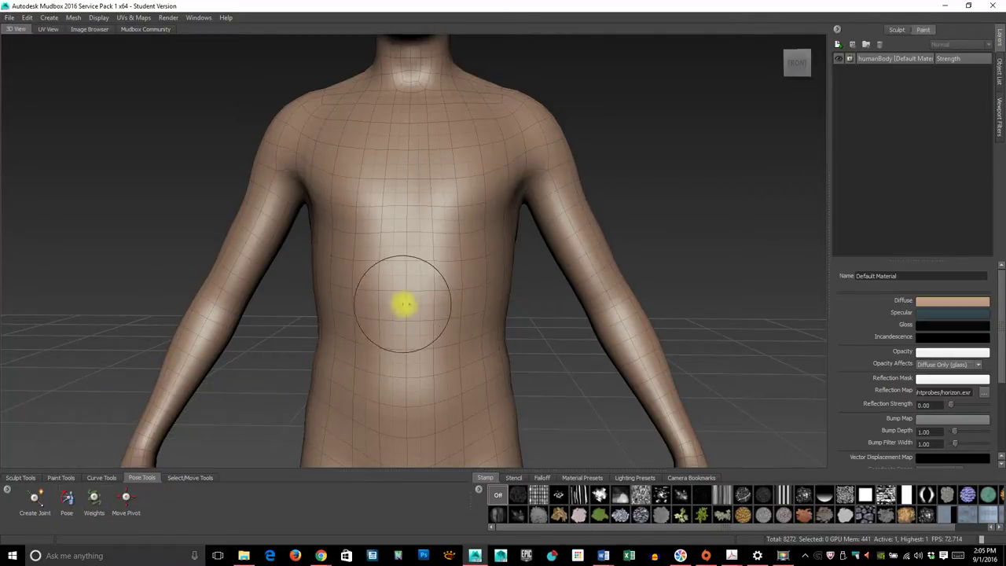
alt+drag(571, 334, 409, 308)
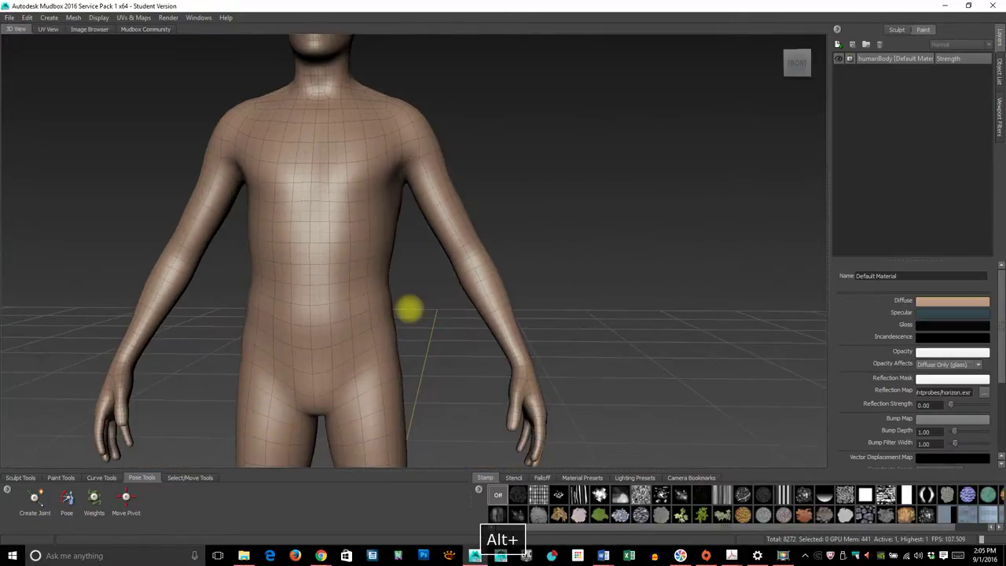
click(77, 496)
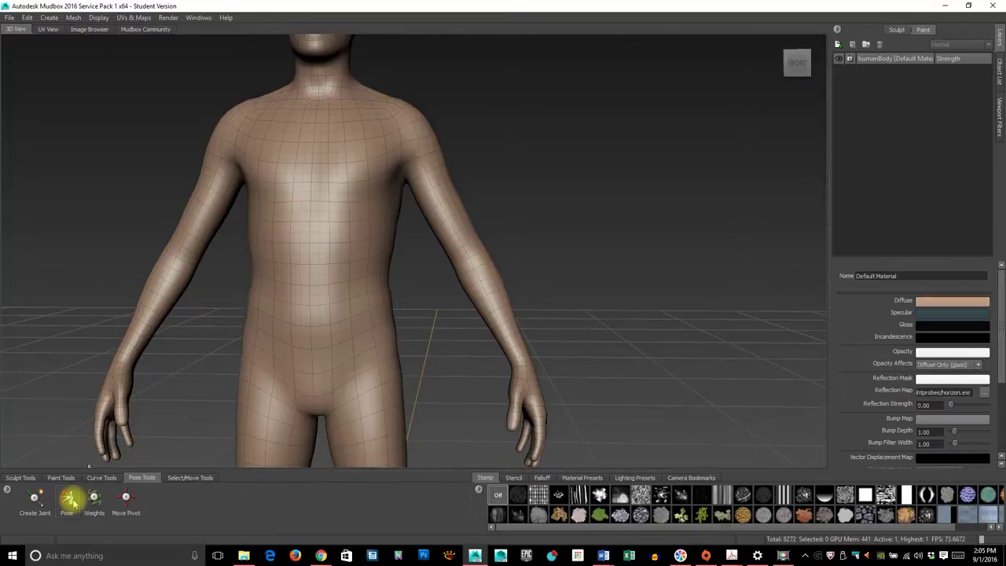
click(36, 500)
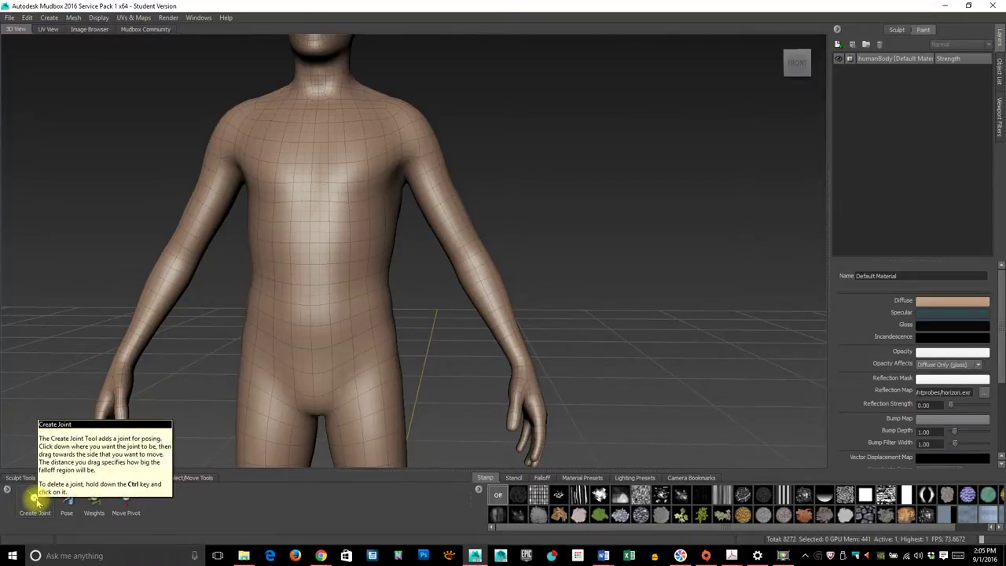
click(35, 499)
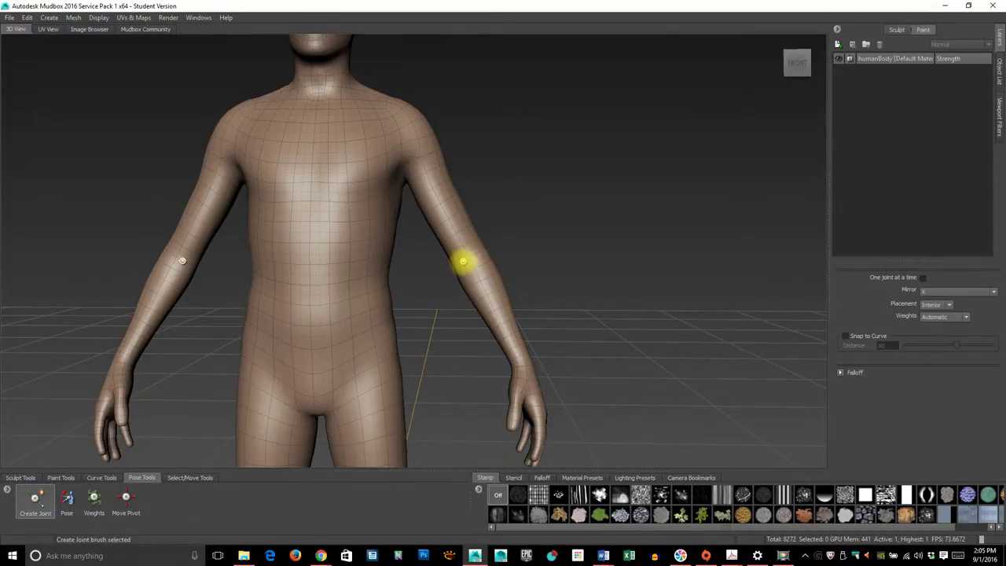
drag(466, 257, 550, 447)
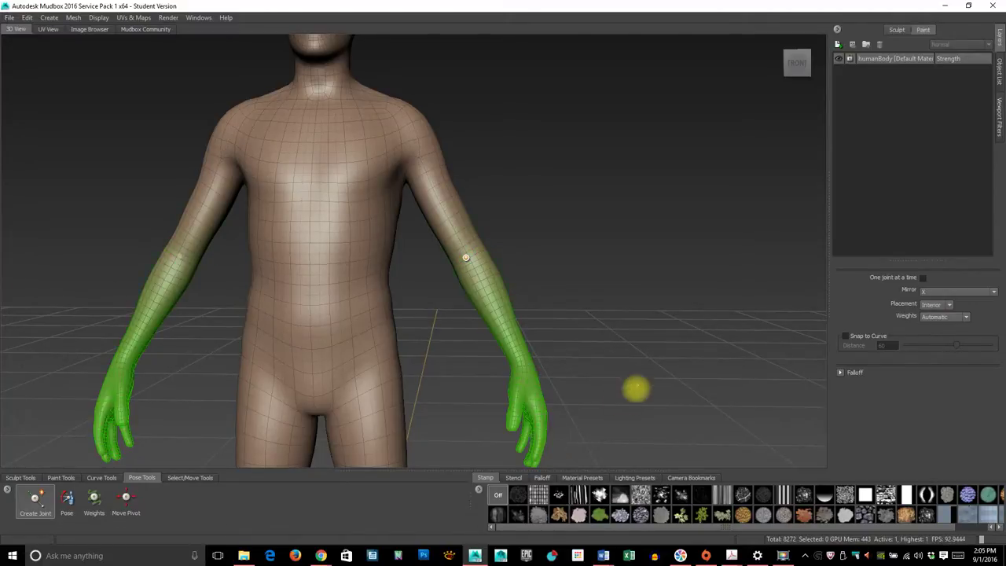
Step: Pose the arm with the new joint, bending the forearm and swinging the arm upward
alt+drag(637, 389, 427, 423)
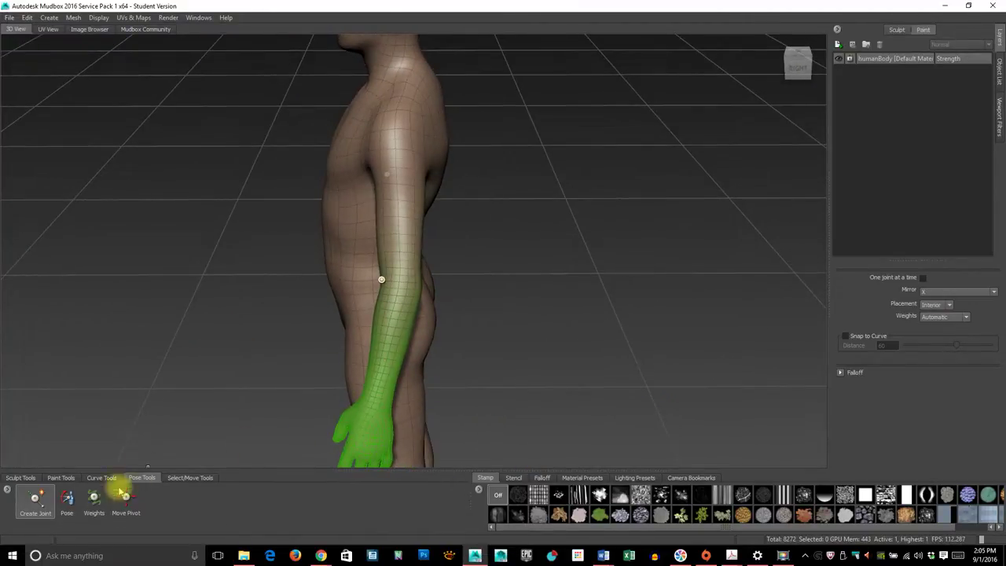
click(67, 500)
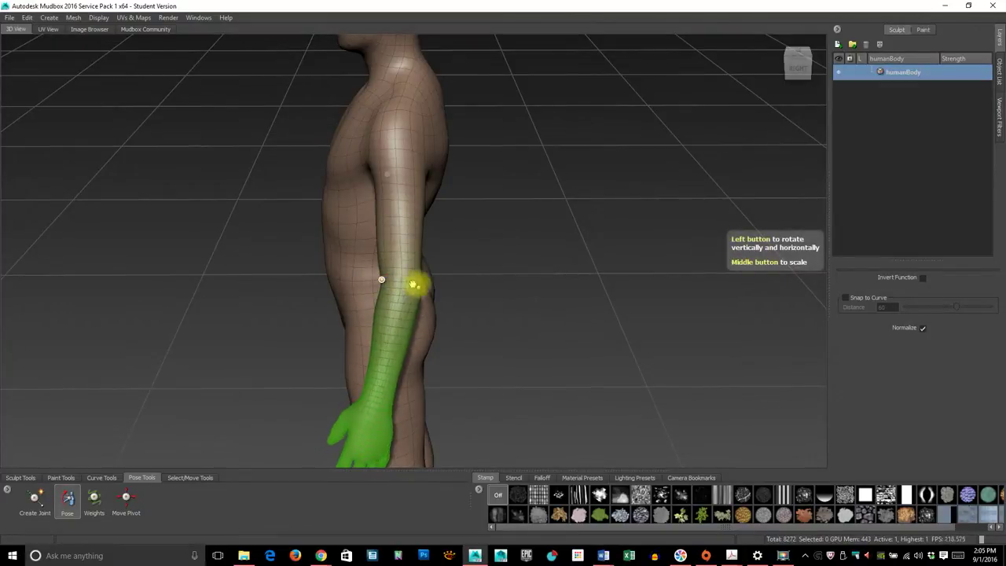
mouse_move(382, 279)
mouse_down()
mouse_move(467, 296)
mouse_move(379, 297)
mouse_up()
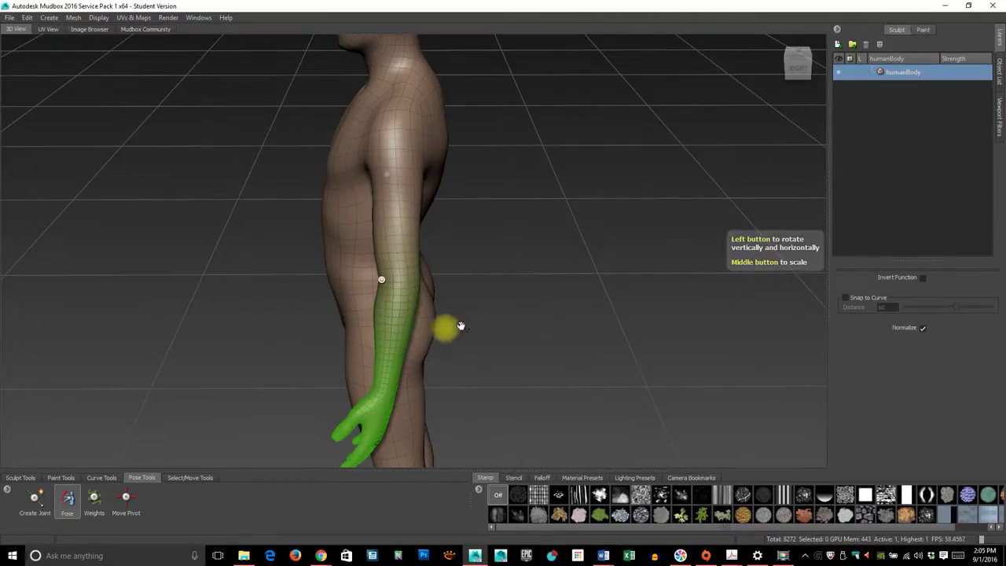
key(z)
key(ctrl+z)
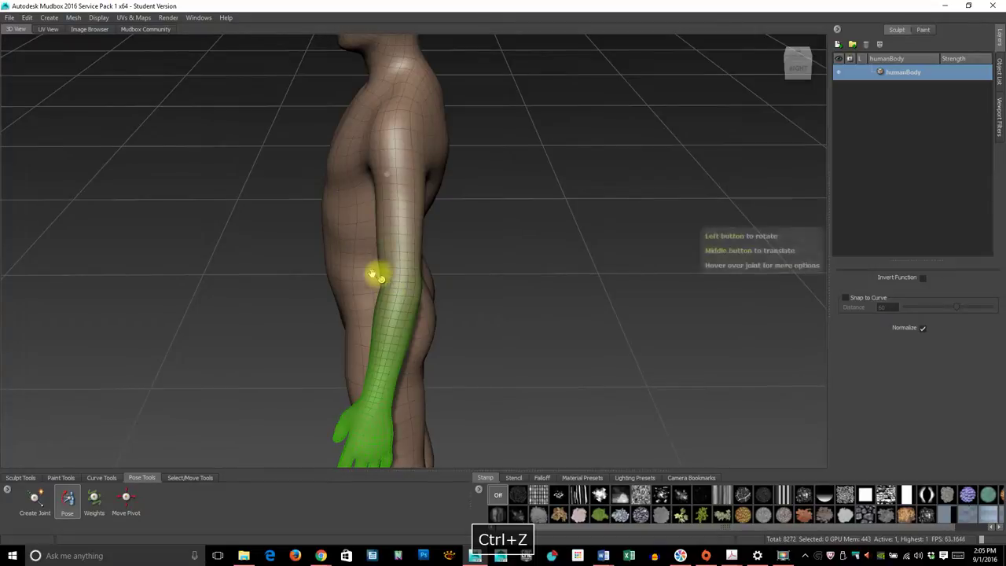
drag(378, 273, 438, 280)
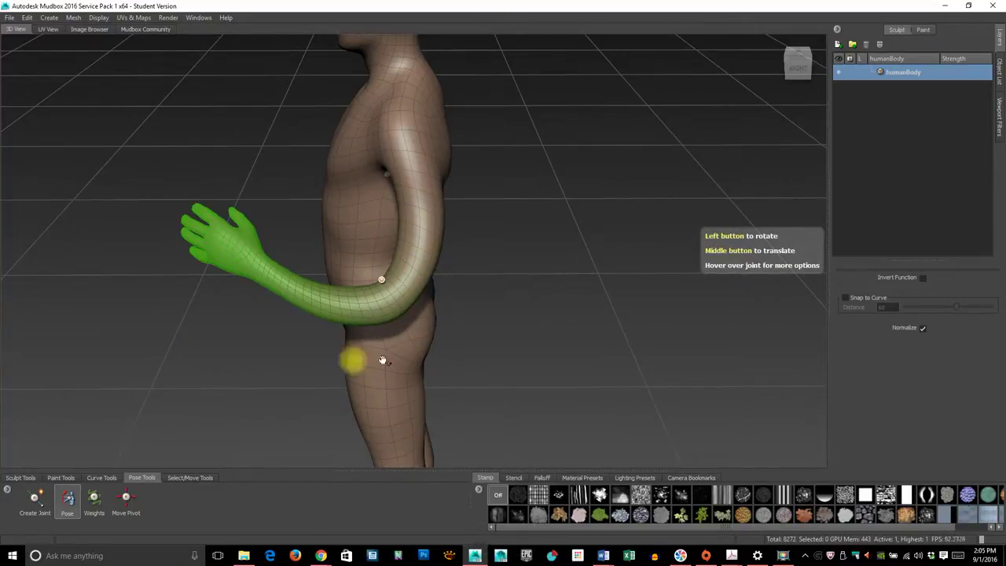
alt+drag(353, 359, 304, 342)
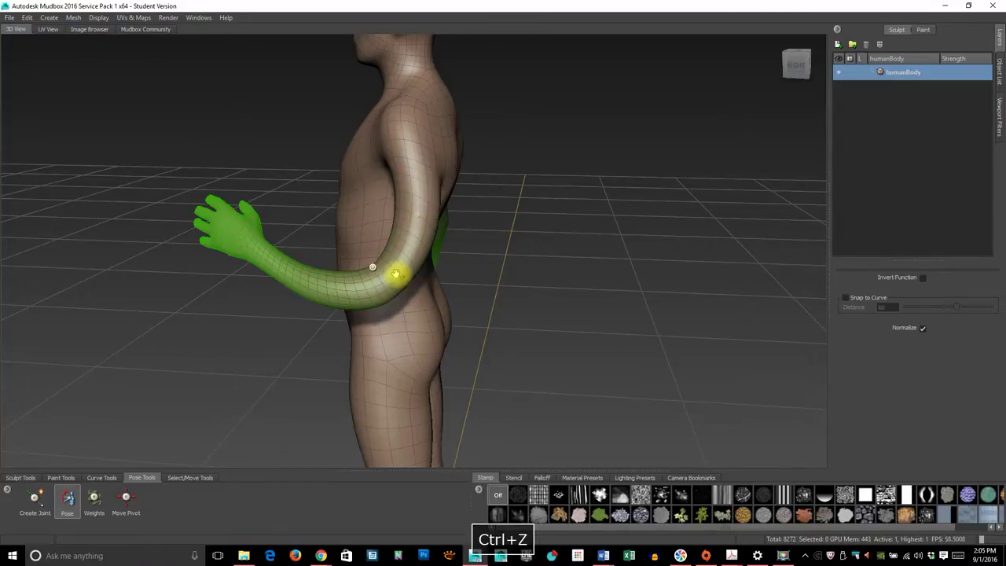
Step: Undo the arm pose and the joint, returning to the rest pose viewed from the front
key(ctrl+z)
alt+drag(422, 298, 519, 288)
key(ctrl+z)
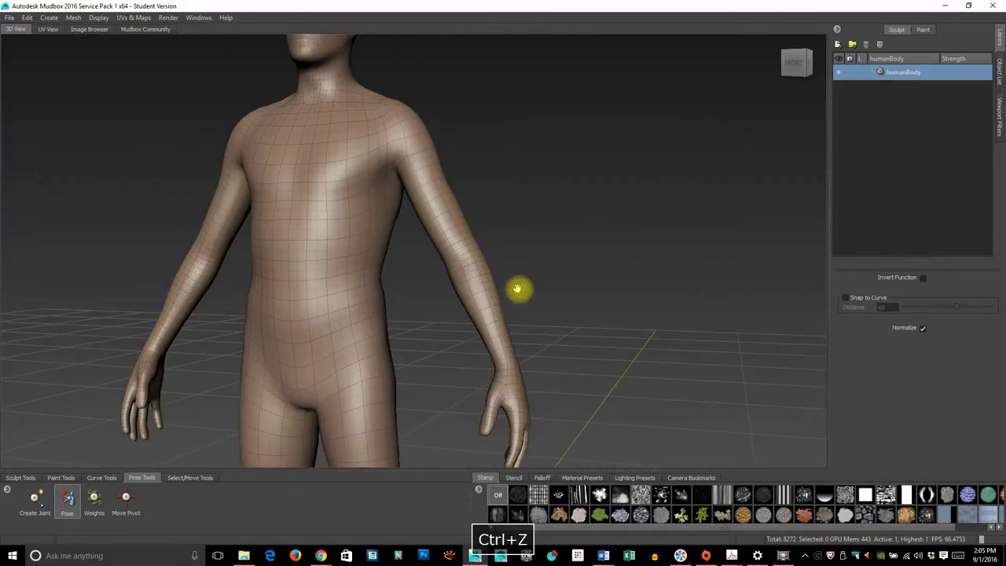
alt+drag(322, 324, 417, 315)
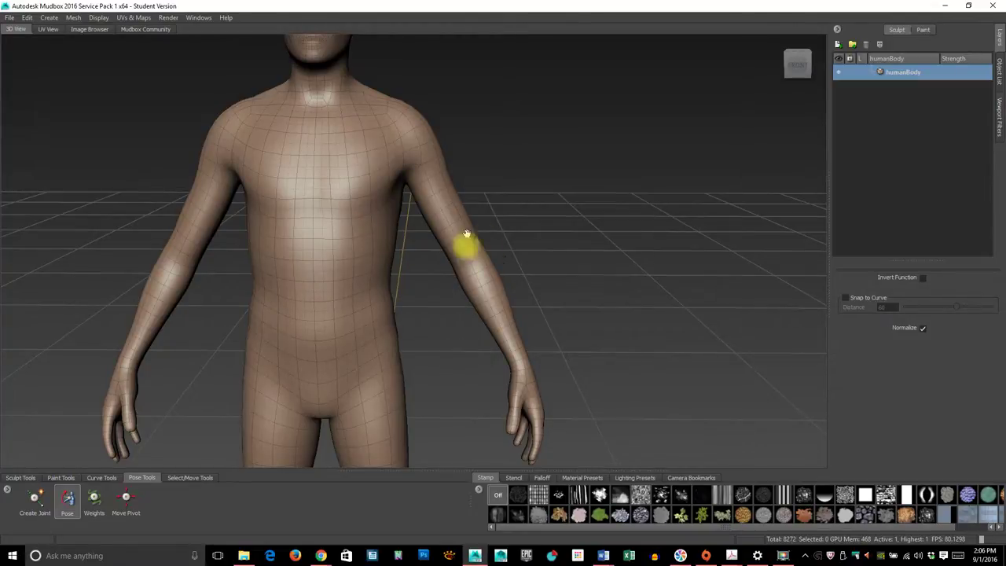
alt+right_drag(503, 261, 484, 381)
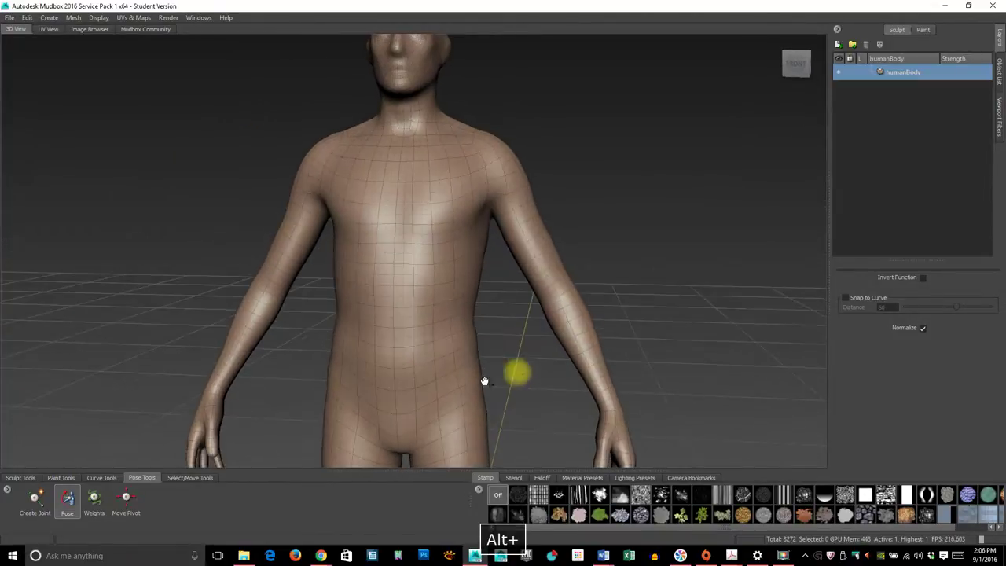
alt+drag(568, 330, 566, 353)
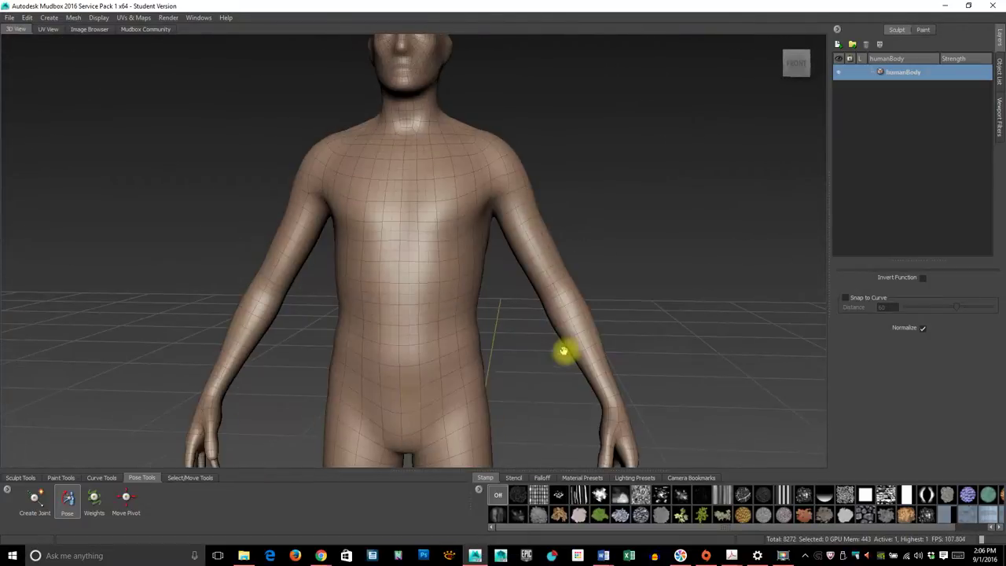
Step: Show the Select/Move tools, orbit around the body, and hide the wireframe with W
click(191, 478)
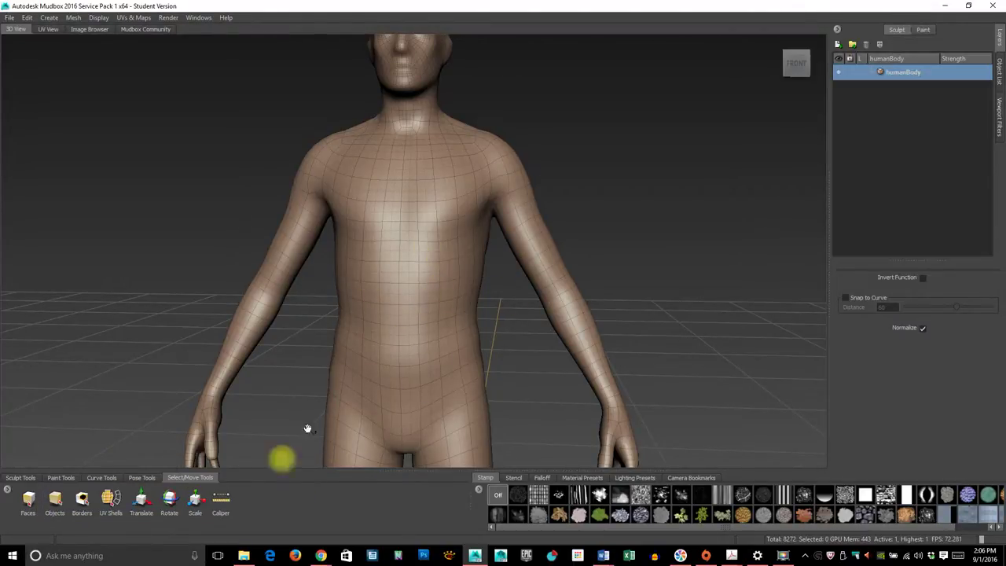
alt+right_drag(453, 294, 474, 321)
alt+drag(436, 264, 492, 366)
alt+drag(575, 285, 535, 293)
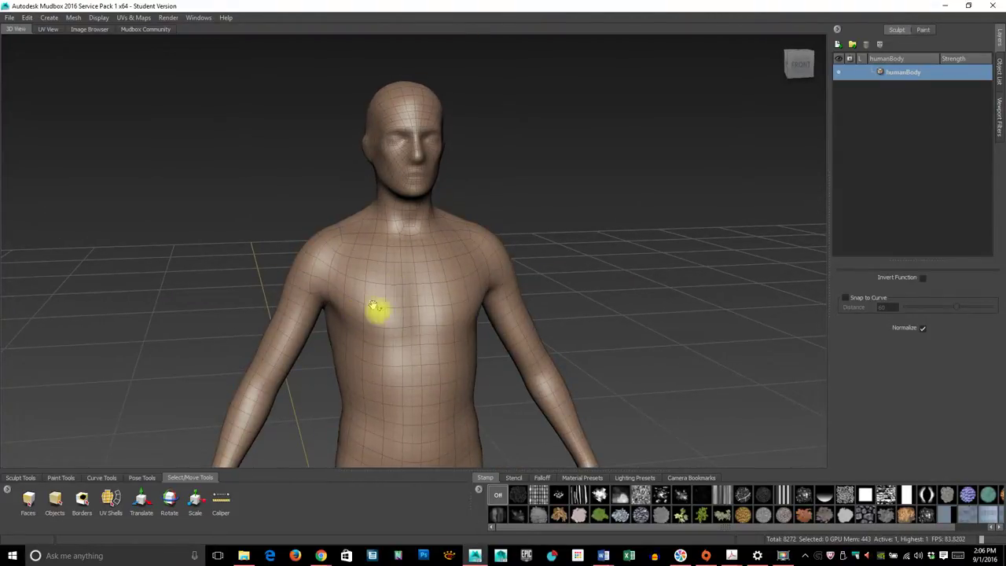
key(w)
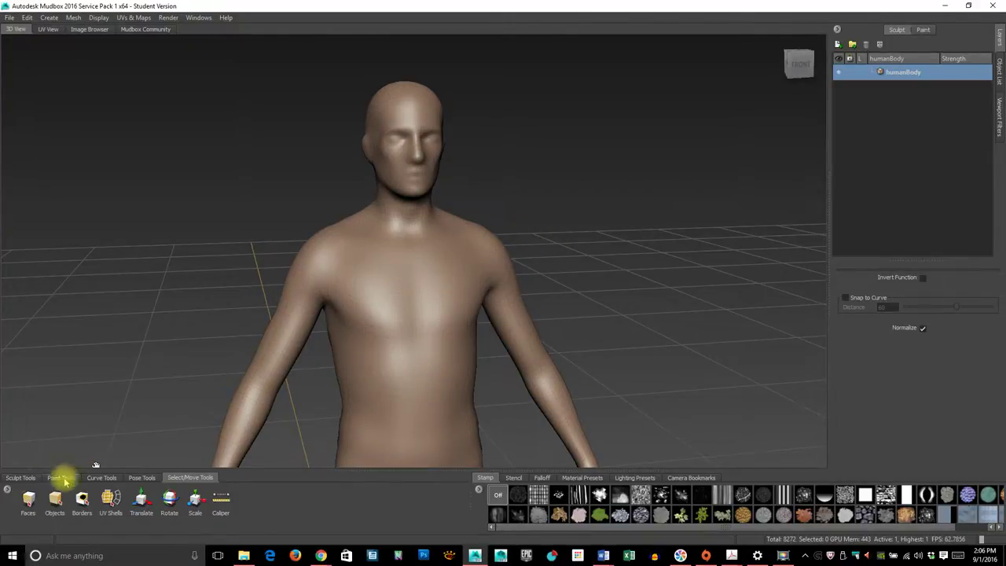
Step: Switch to the Sculpt Tools tray (Sculpt, Smooth, Relax, Grab), briefly checking Paint Tools
click(24, 478)
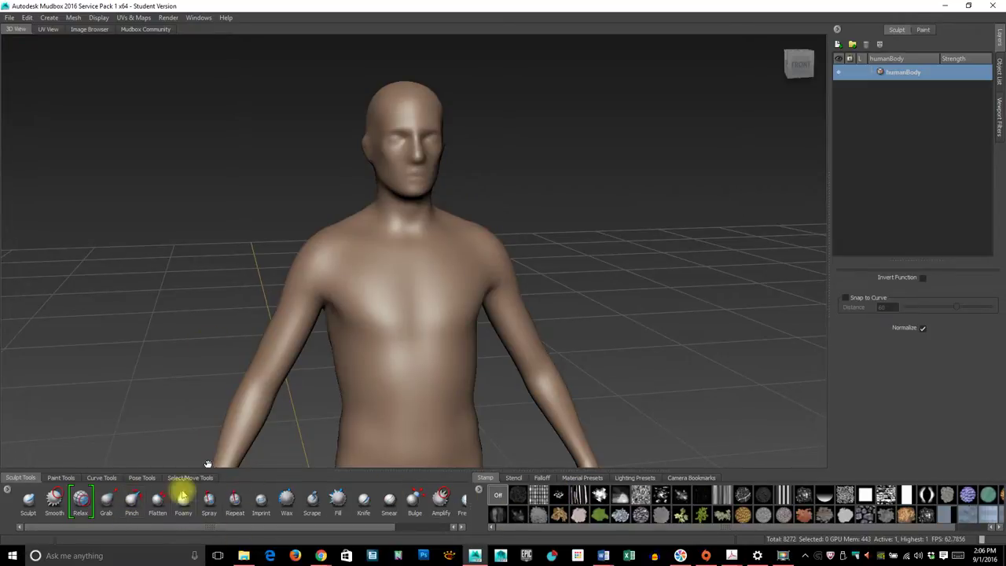
click(59, 476)
click(19, 477)
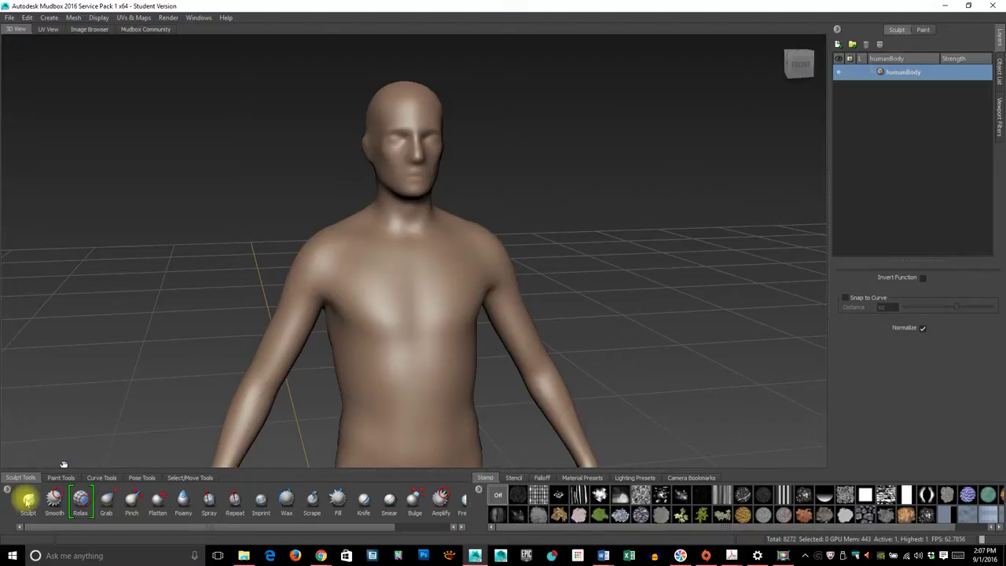
Step: Pick the Sculpt brush, enlarge its properties panel and scroll through its settings
click(27, 498)
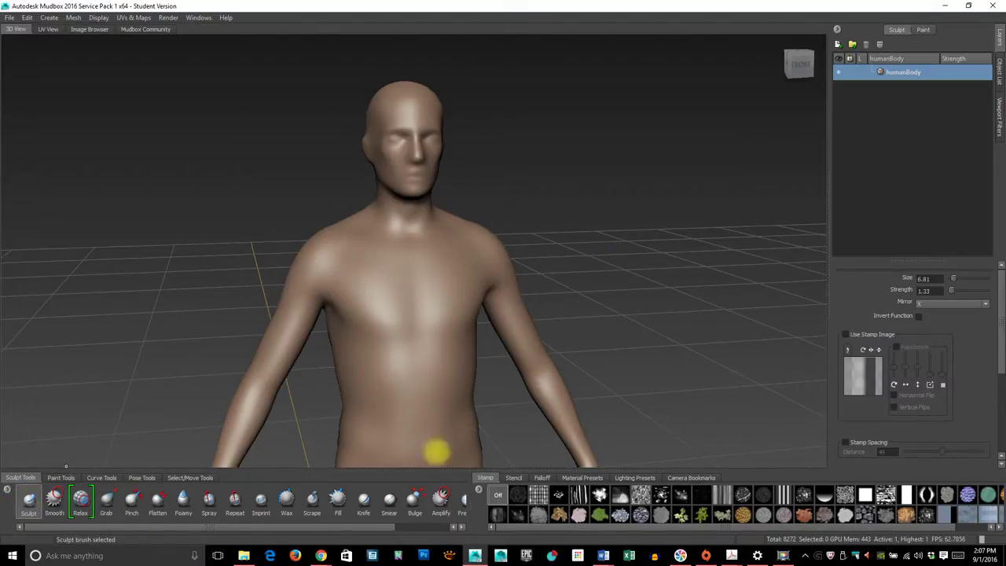
drag(935, 260, 919, 213)
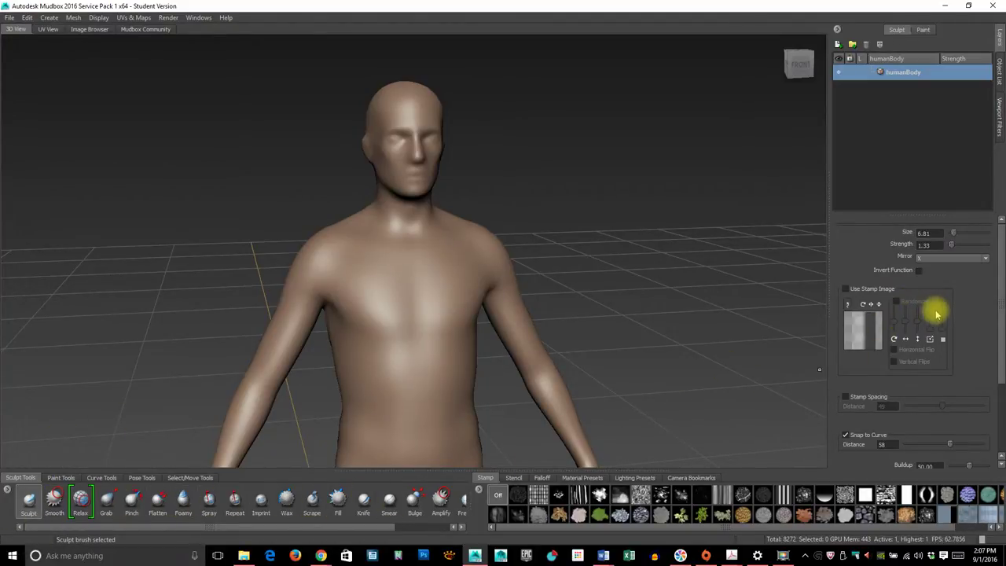
scroll(937, 316, down, 2)
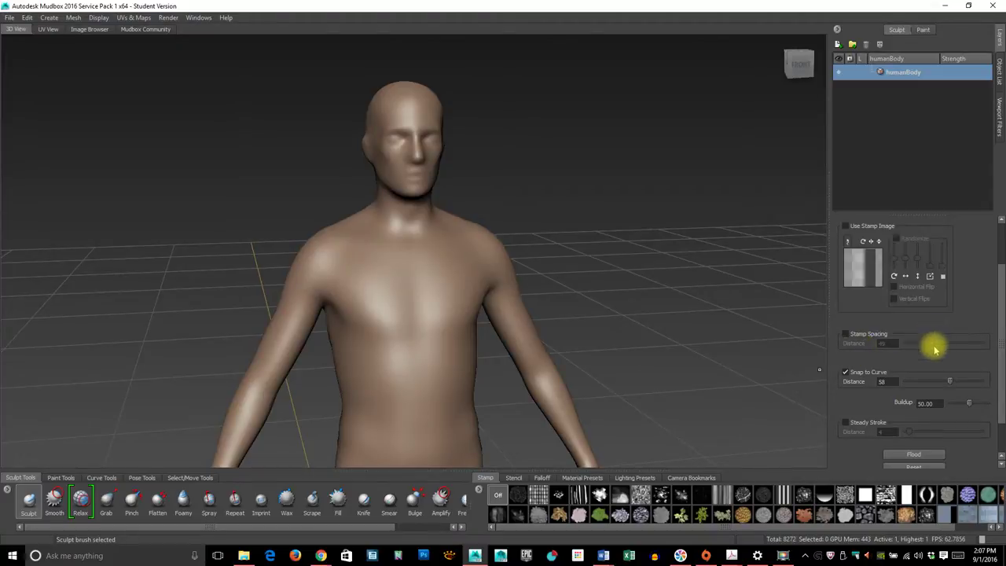
scroll(921, 392, down, 2)
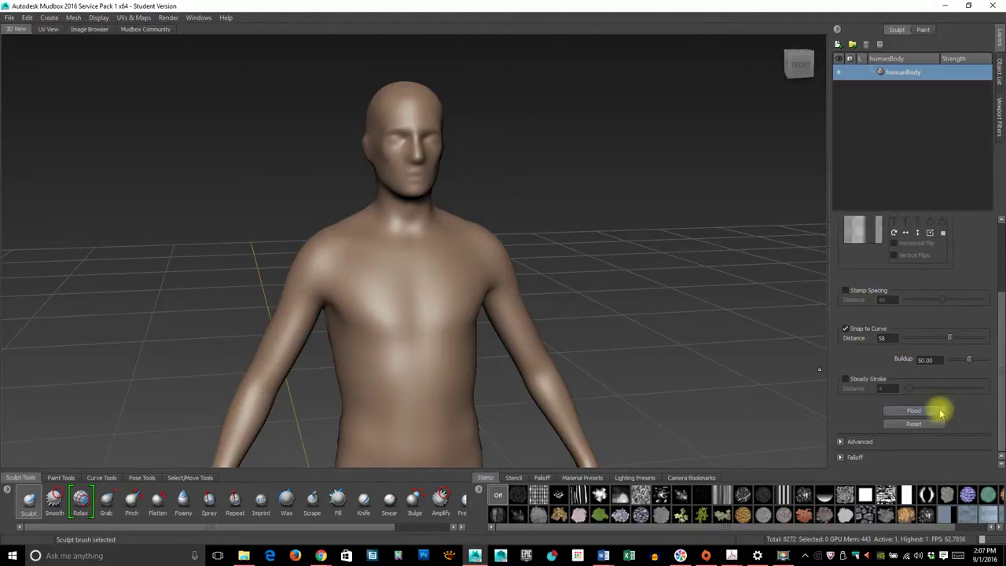
scroll(941, 411, up, 3)
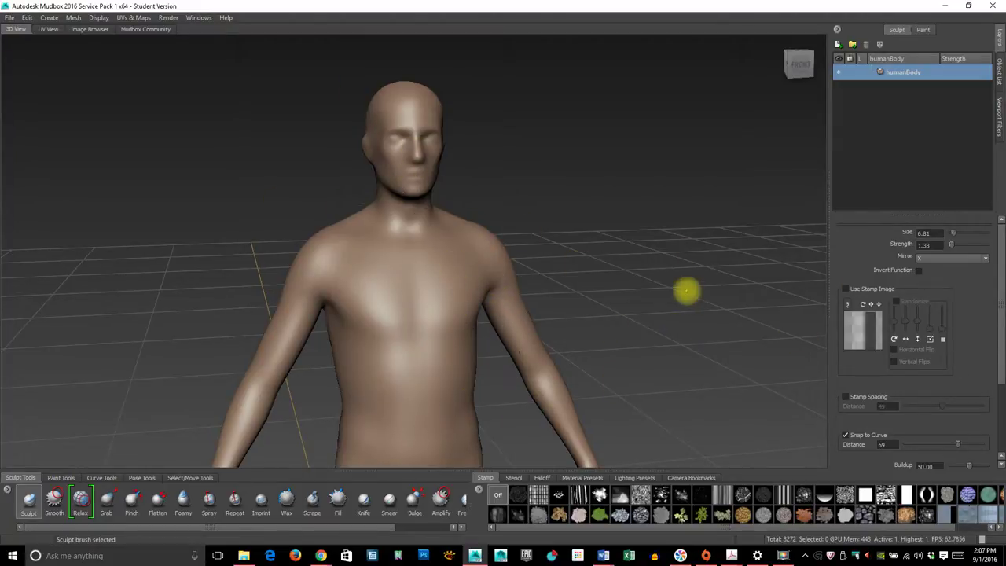
click(959, 263)
click(960, 264)
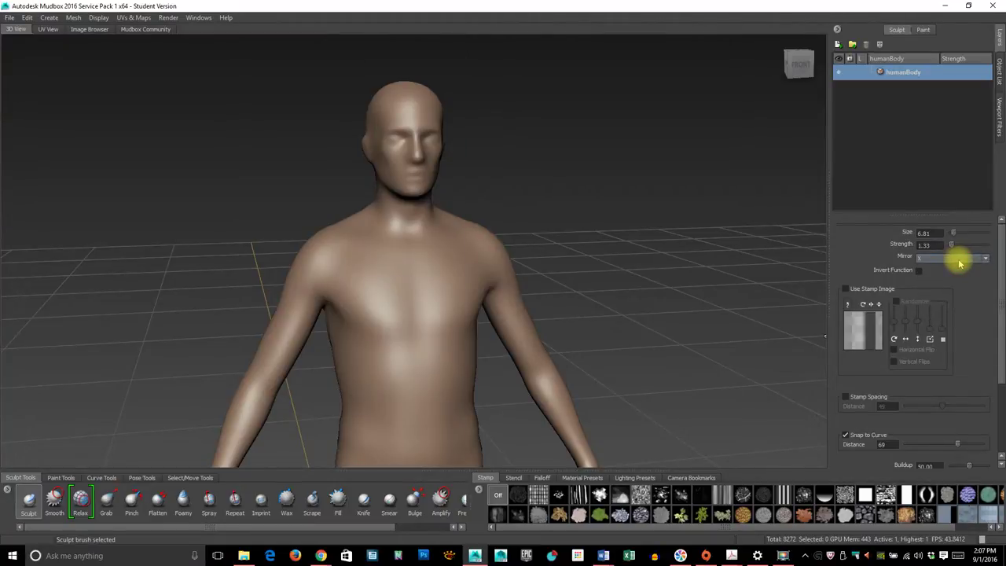
click(962, 261)
click(961, 275)
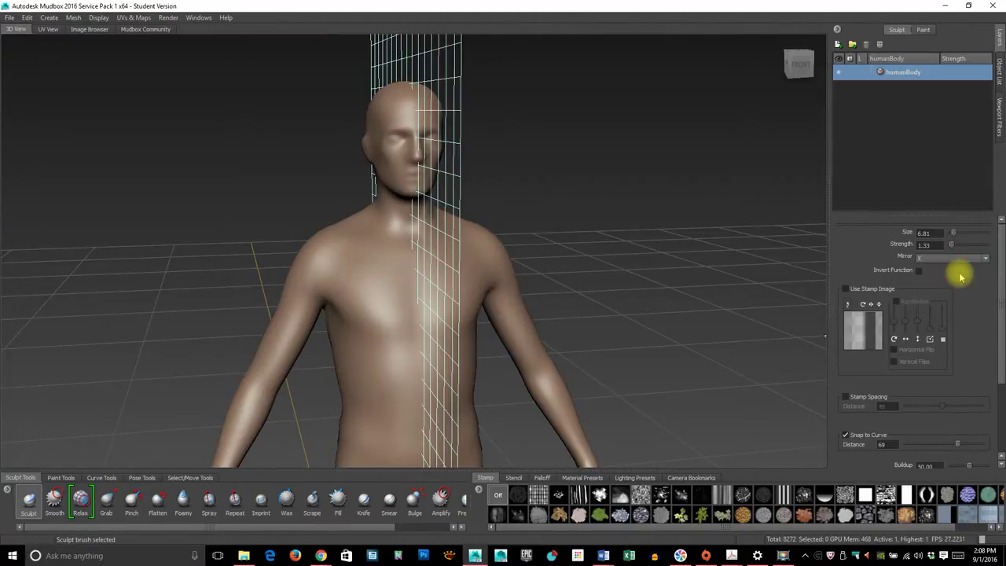
alt+drag(537, 307, 508, 317)
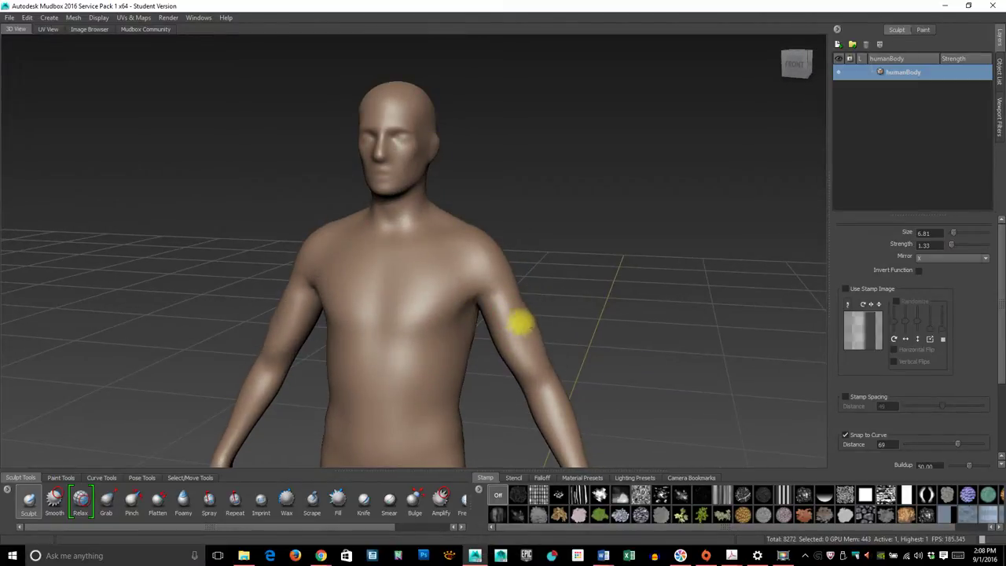
alt+drag(525, 344, 275, 330)
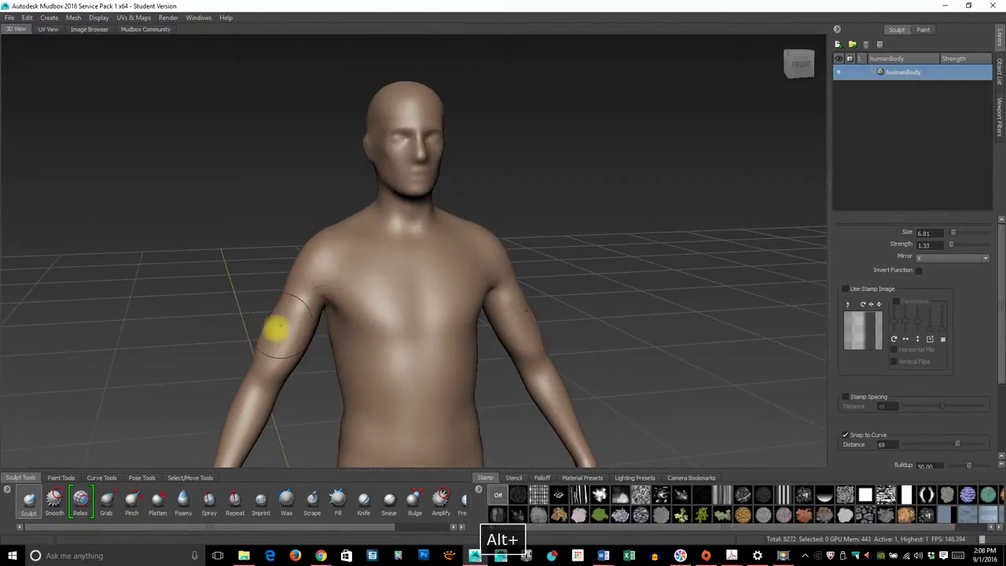
key(ctrl+z)
alt+drag(592, 343, 540, 353)
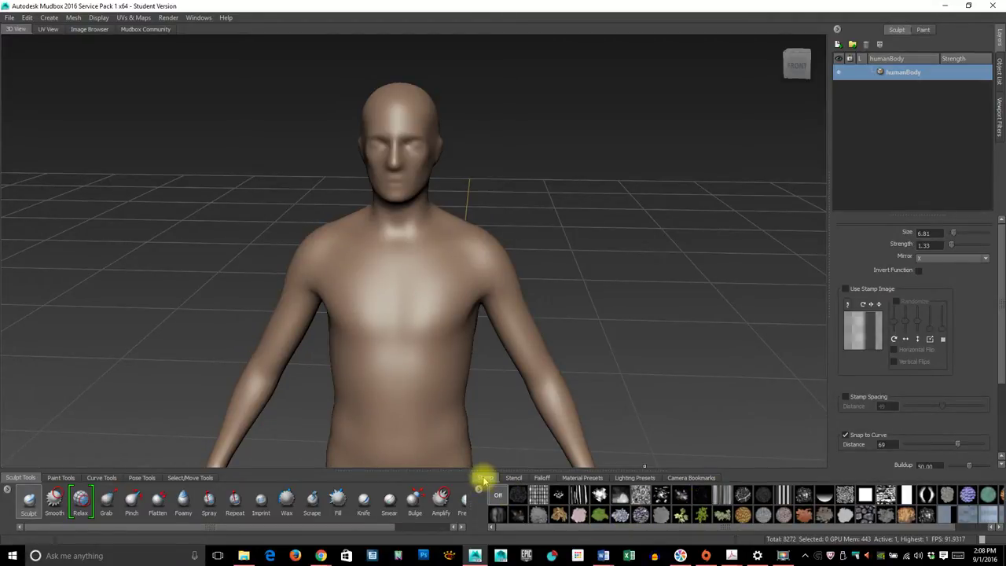
click(515, 478)
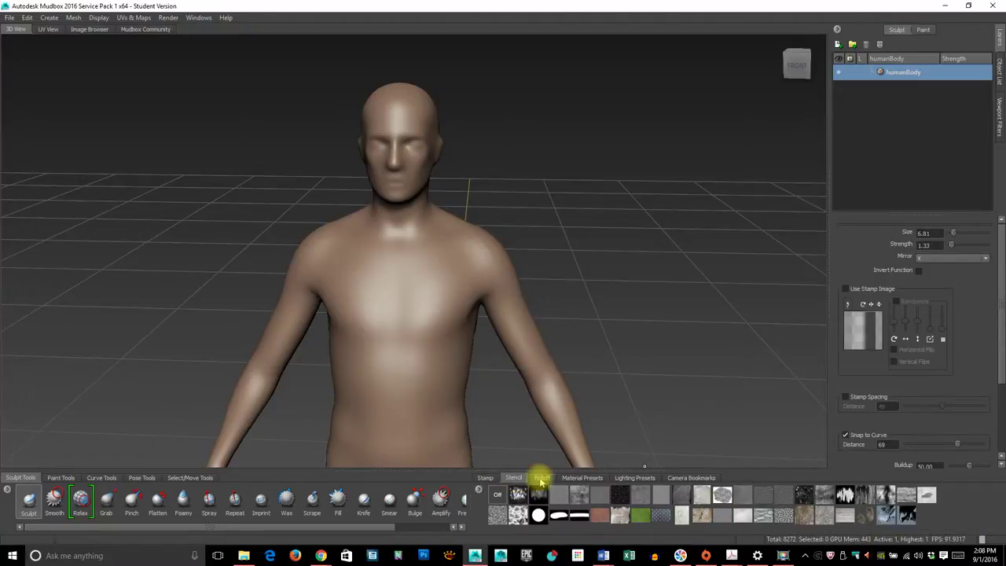
click(541, 478)
click(587, 479)
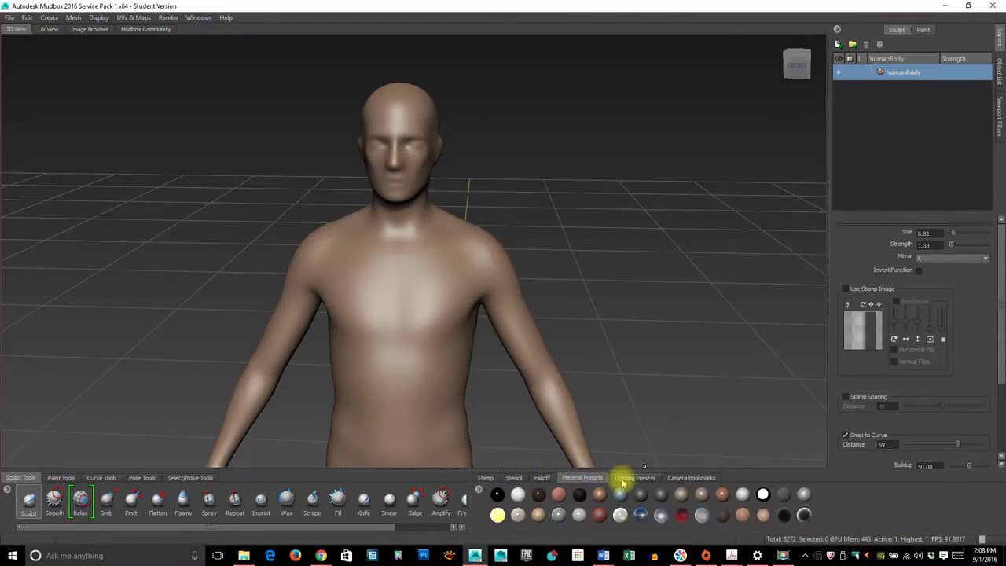
click(623, 479)
click(691, 478)
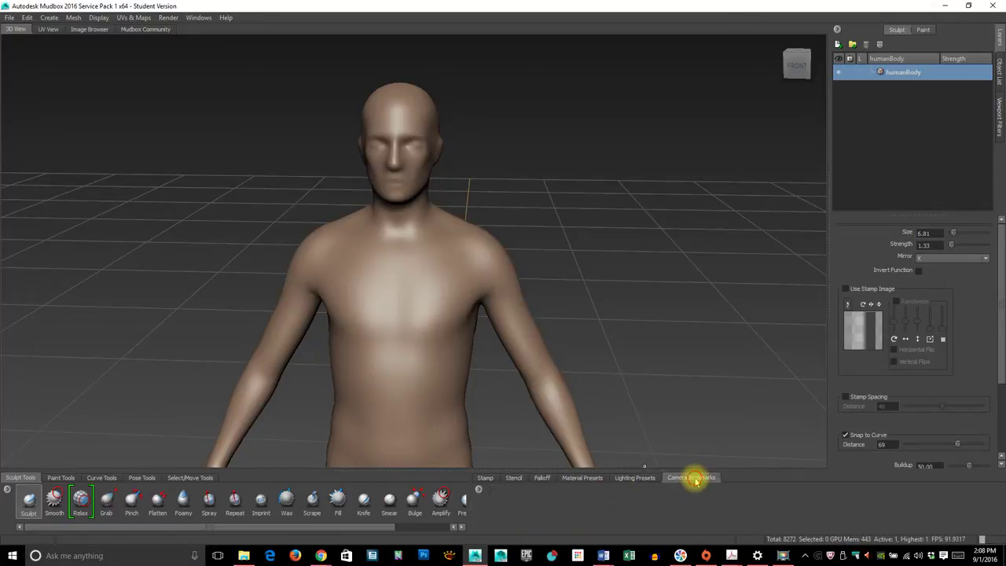
click(485, 479)
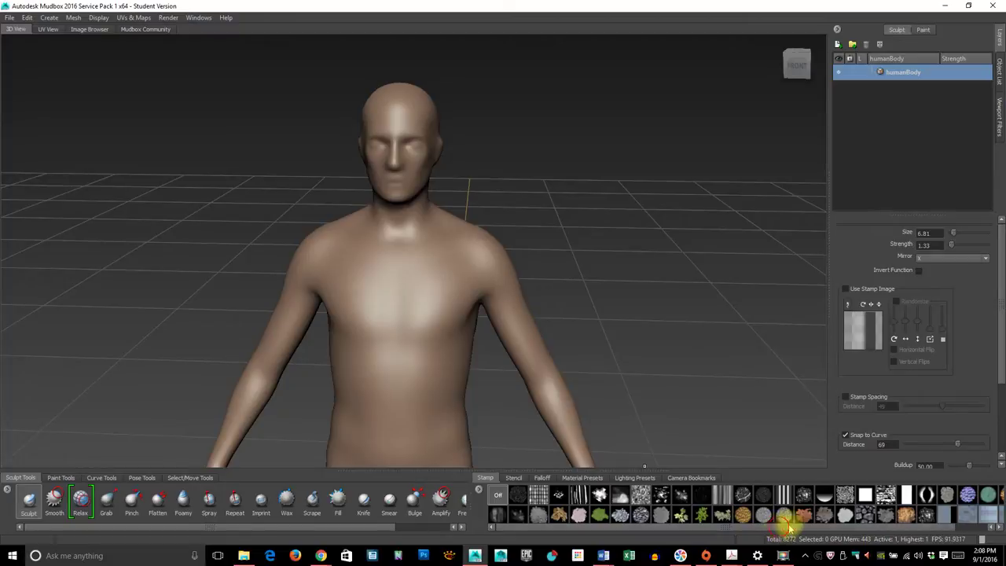
drag(790, 529, 876, 522)
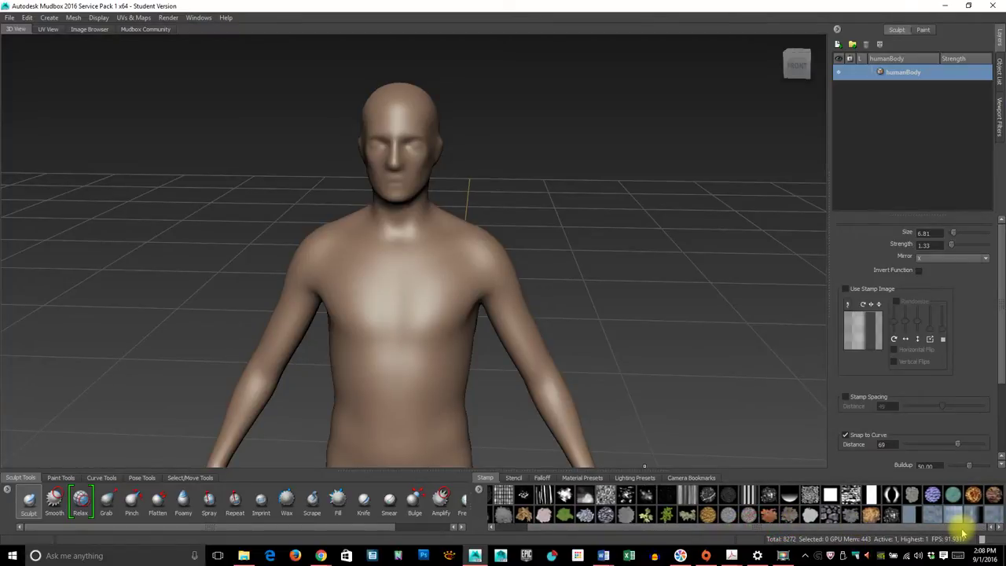
drag(963, 535, 816, 533)
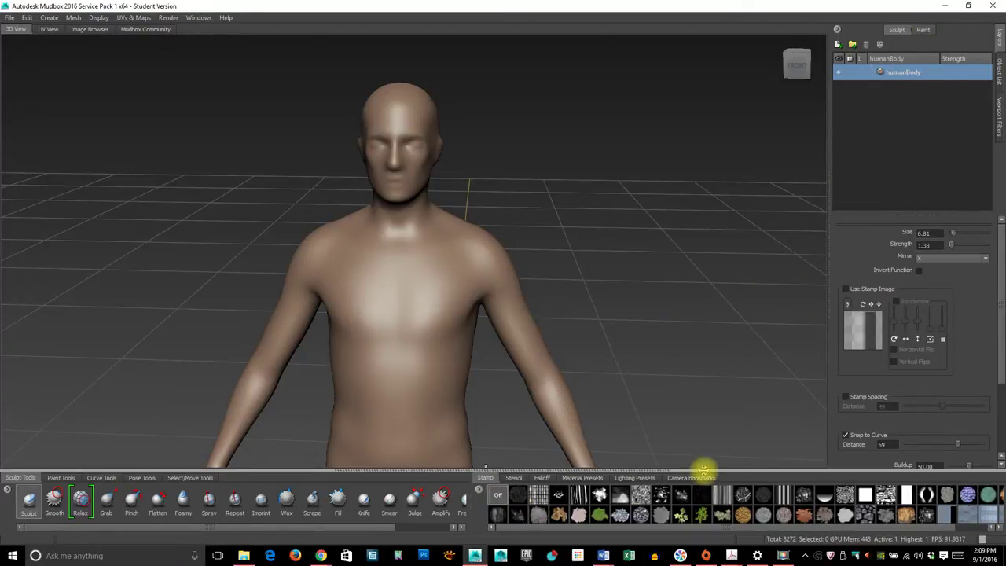
scroll(894, 388, down, 1)
scroll(896, 370, down, 1)
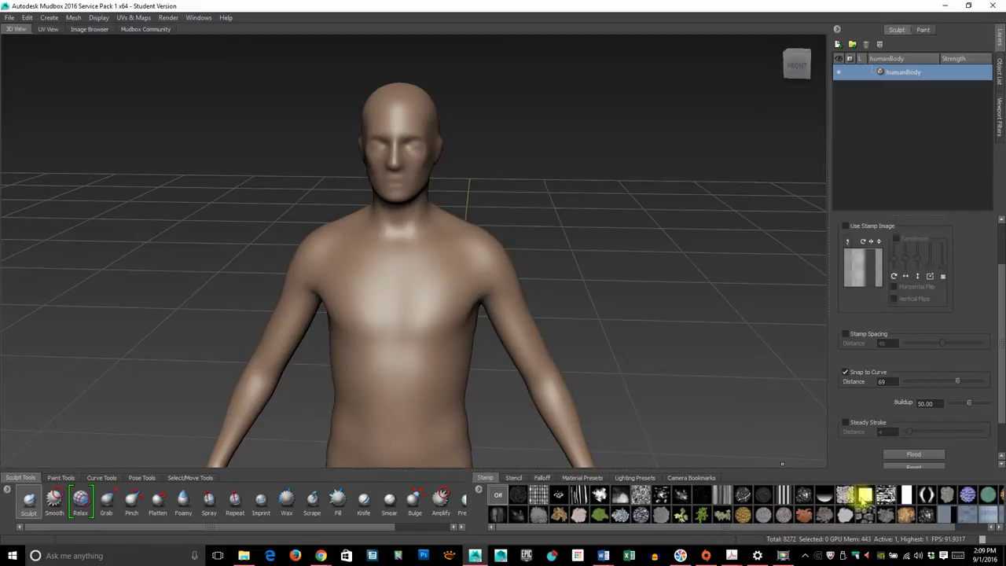
Step: Load the bw_pores stencil, then switch to the bw_skin04 skin-scale stencil
click(513, 478)
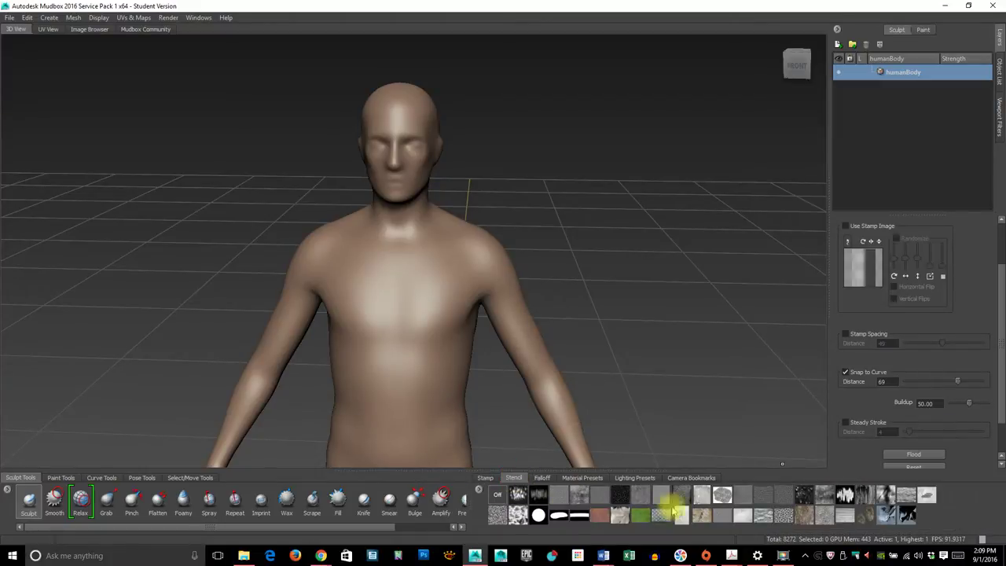
click(615, 499)
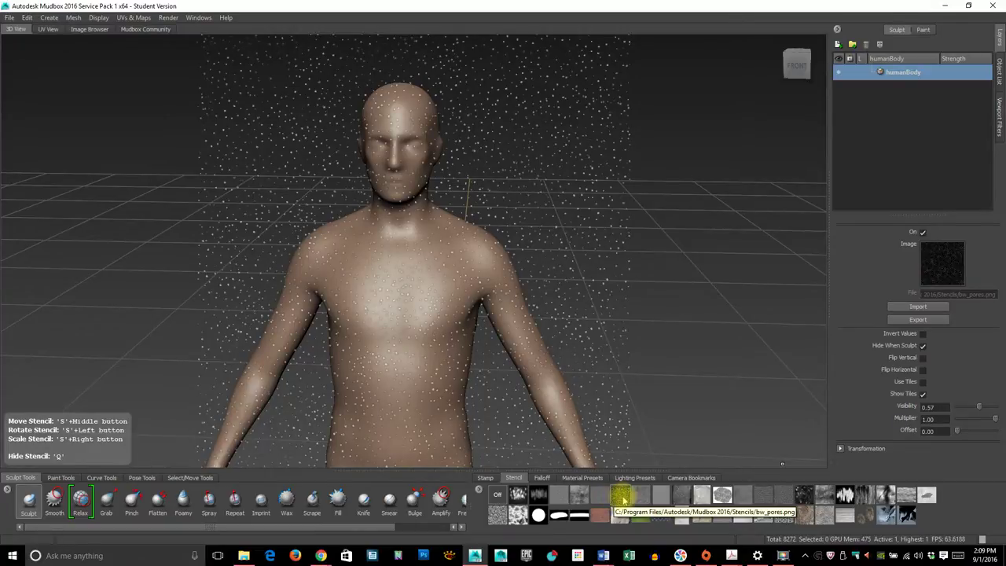
click(677, 495)
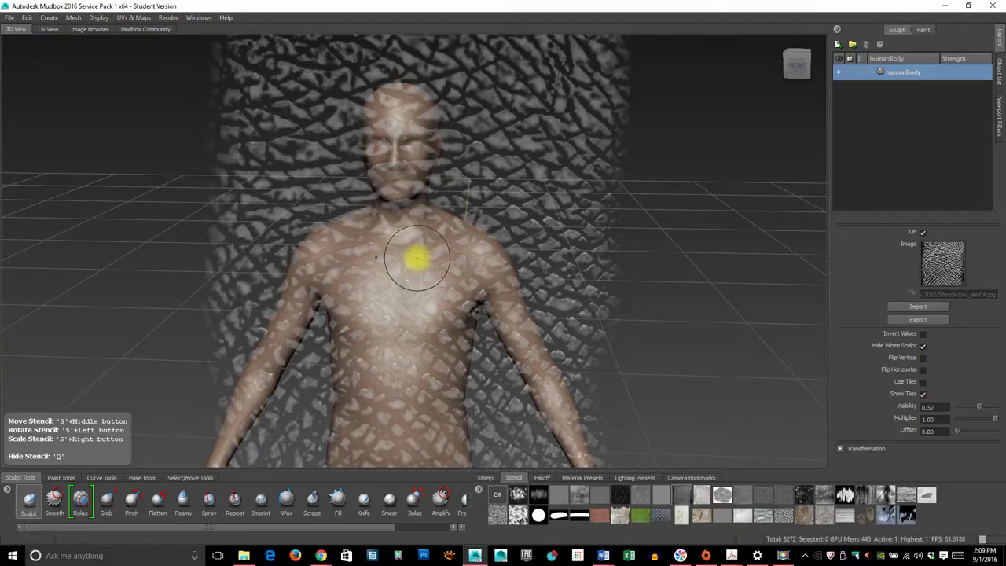
Step: Test-sculpt the stencil relief onto the chest, undo it, and turn the stencil off
mouse_move(428, 243)
mouse_down()
mouse_move(403, 297)
mouse_move(449, 337)
mouse_up()
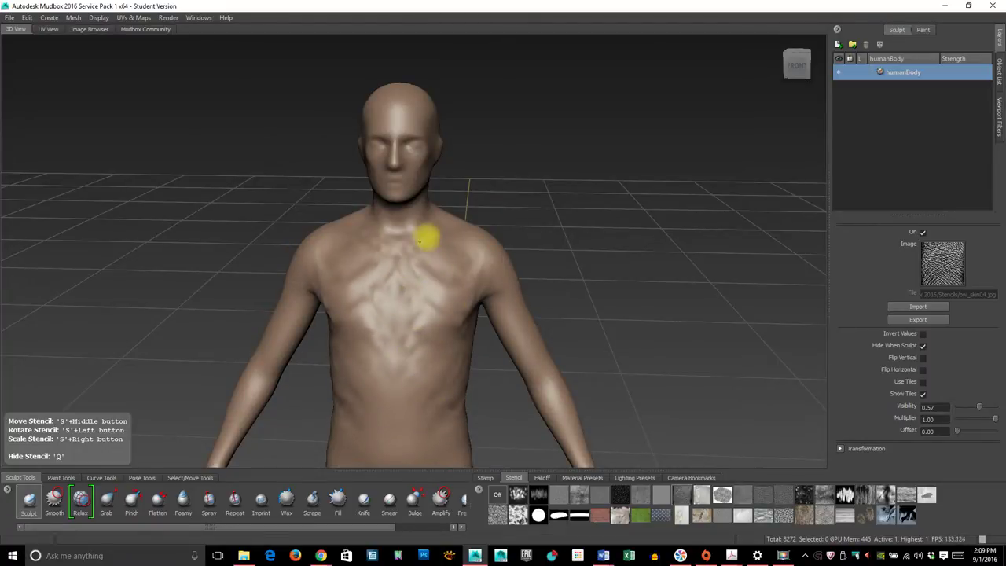
mouse_move(425, 239)
mouse_down()
mouse_move(432, 322)
mouse_move(469, 429)
mouse_move(476, 409)
mouse_up()
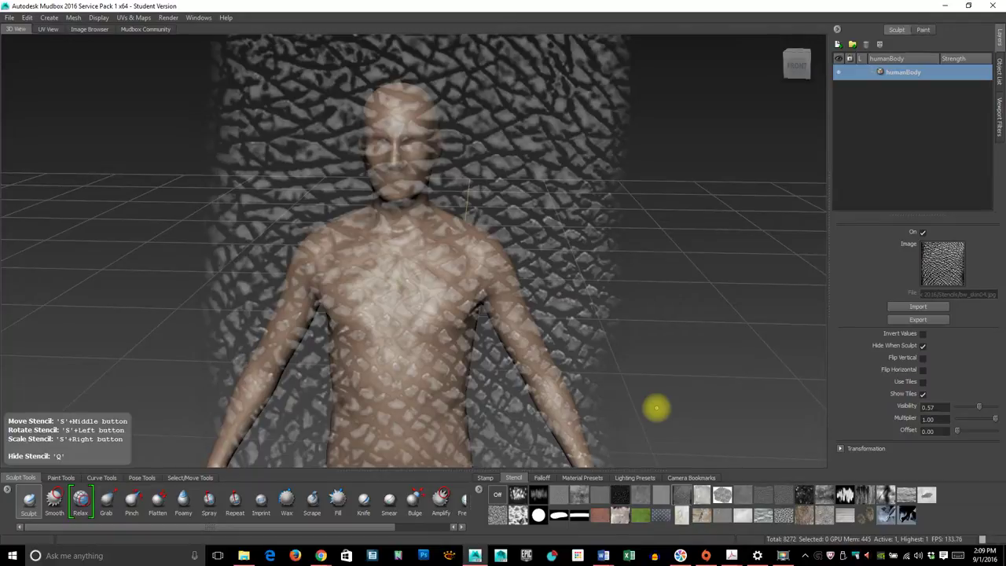
key(ctrl+z)
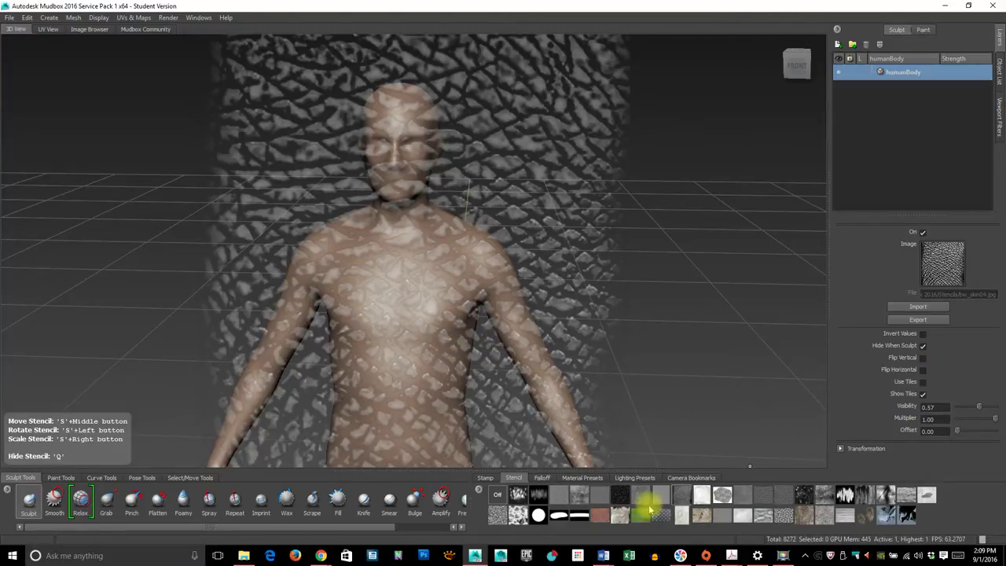
click(498, 495)
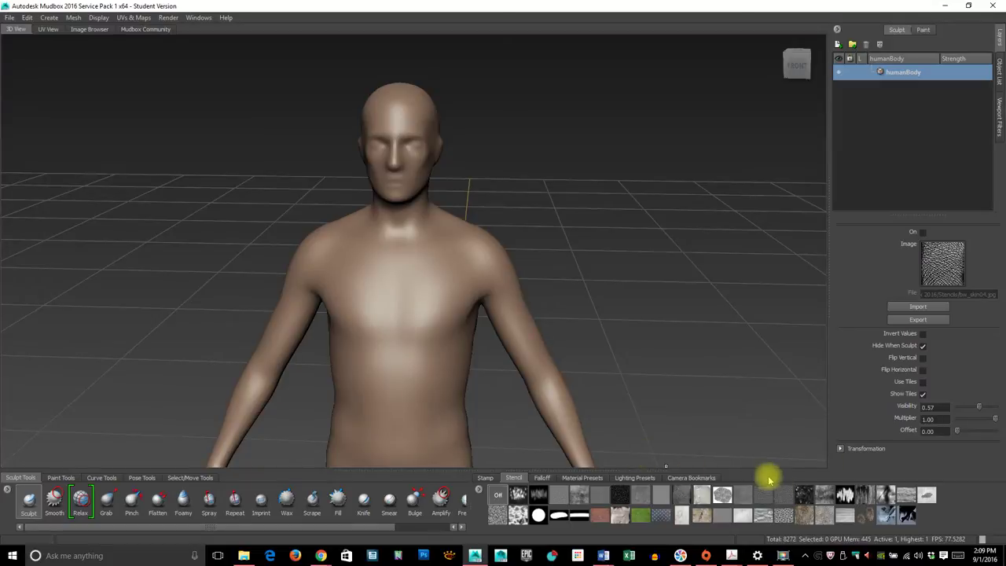
Step: Show the falloff presets and adjust the brush size and strength over the chest
click(542, 478)
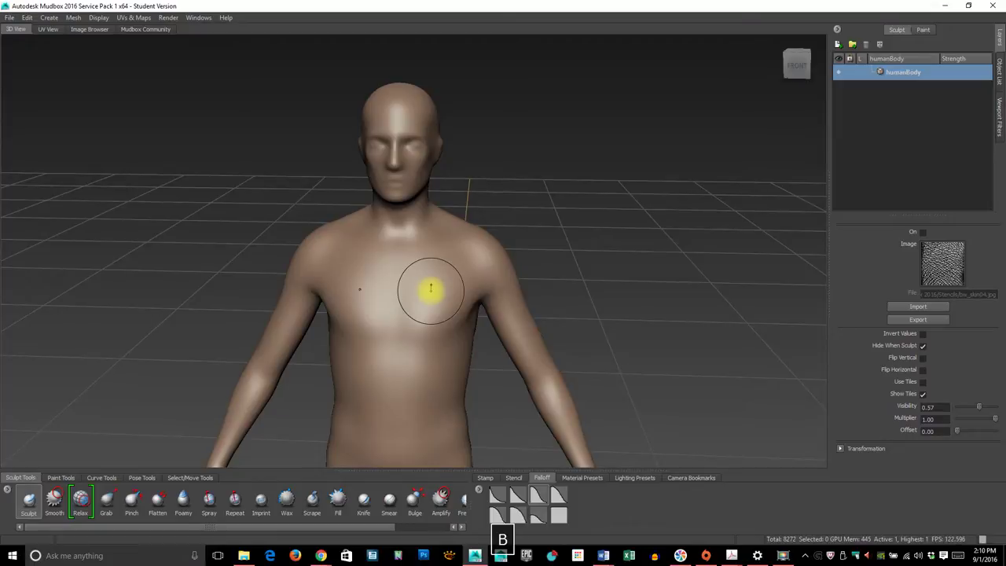
mouse_move(431, 290)
mouse_down()
mouse_move(498, 296)
mouse_move(431, 297)
mouse_move(490, 299)
mouse_move(449, 307)
mouse_move(524, 319)
mouse_move(489, 330)
mouse_move(506, 332)
mouse_up()
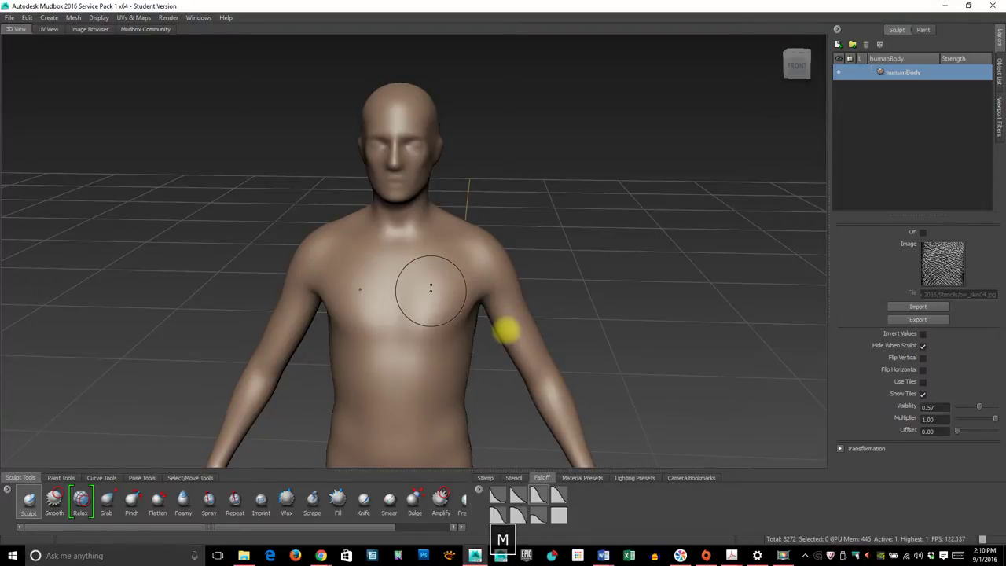
mouse_move(496, 337)
mouse_down()
mouse_move(494, 319)
mouse_move(504, 358)
mouse_move(505, 333)
mouse_move(503, 378)
mouse_move(494, 273)
mouse_up()
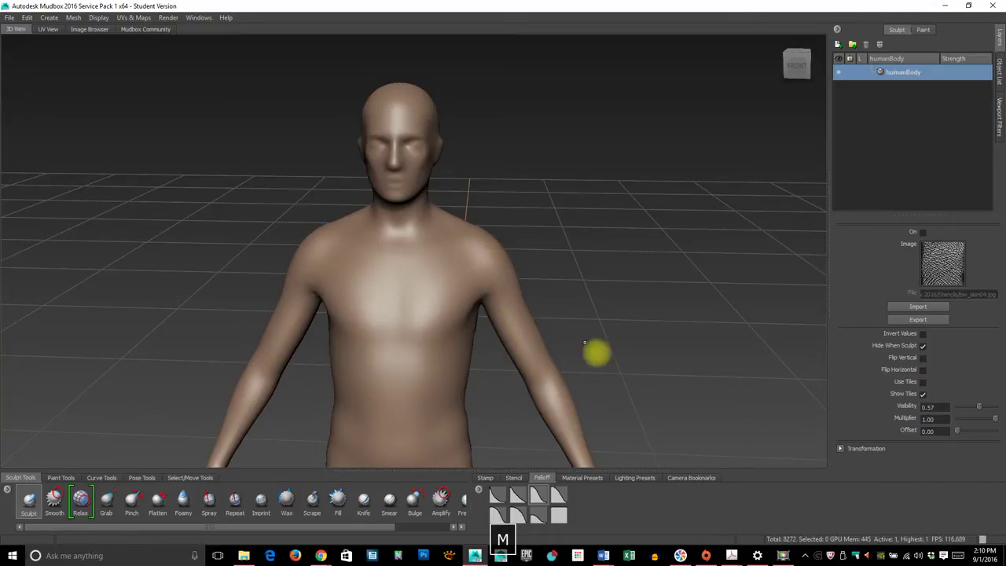
Step: Test mirrored strokes on the arms, undo them all, and frame the torso at a three-quarter angle
mouse_move(532, 328)
mouse_down()
mouse_move(521, 337)
mouse_move(564, 324)
mouse_move(406, 321)
mouse_move(555, 315)
mouse_move(494, 323)
mouse_move(537, 319)
mouse_up()
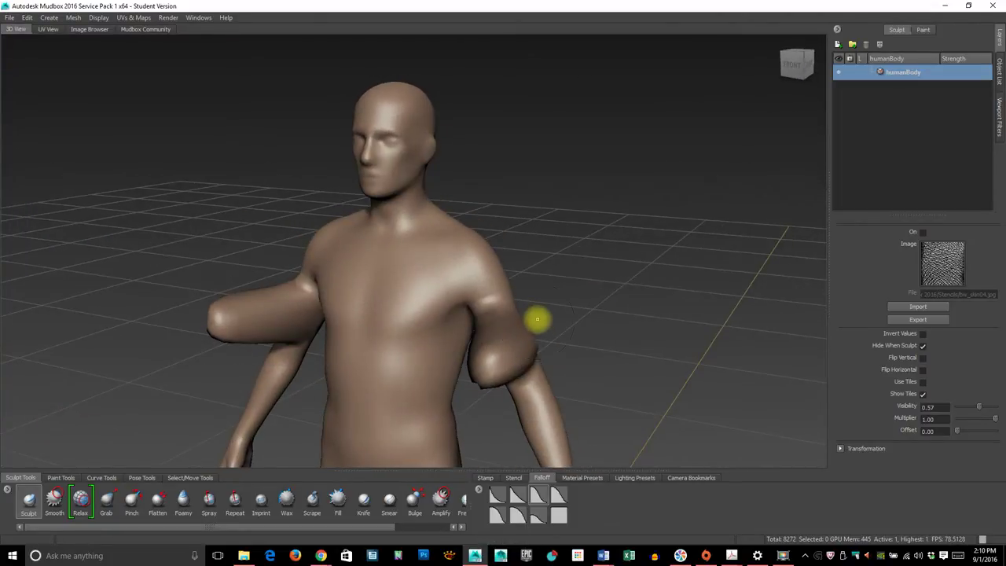
key(ctrl+z)
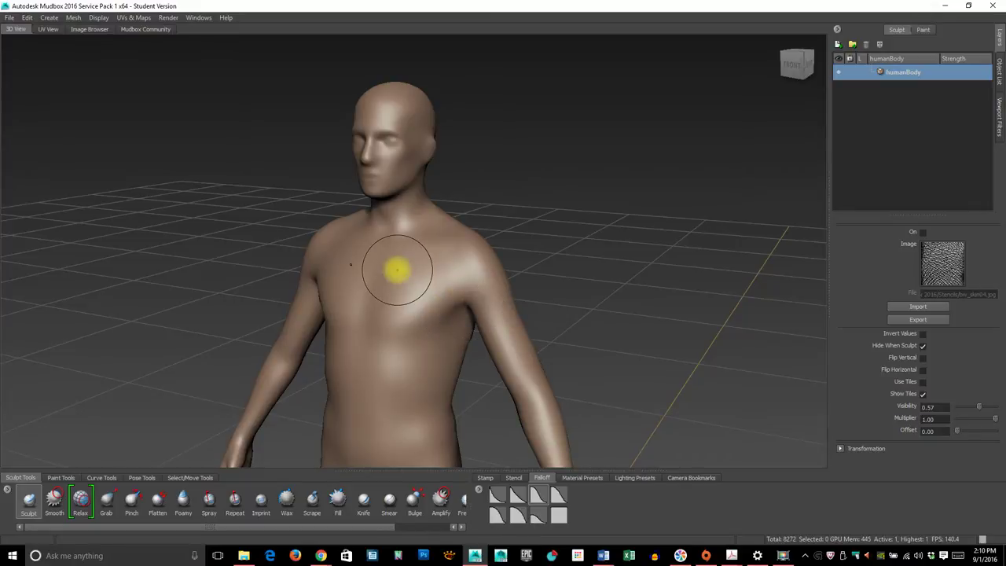
key(m)
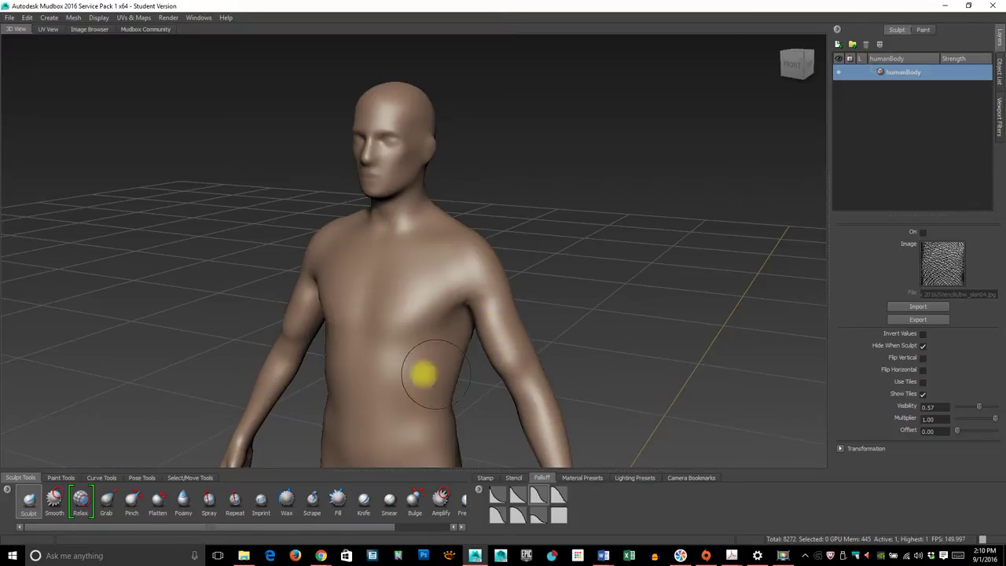
alt+drag(415, 370, 461, 360)
key(ctrl+z)
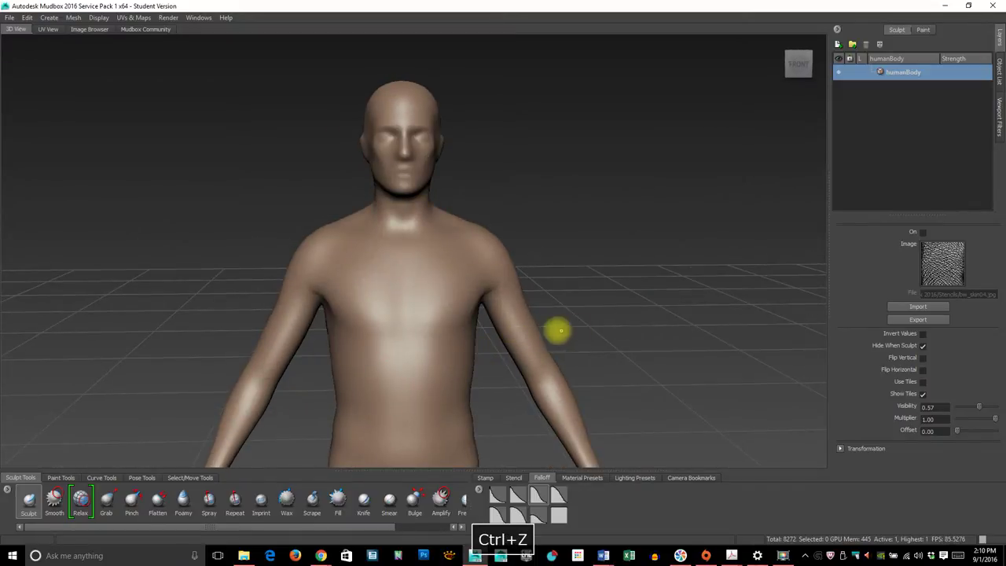
alt+middle_drag(558, 330, 542, 304)
mouse_move(542, 303)
alt+mouse_down()
mouse_move(512, 314)
mouse_move(568, 319)
alt+mouse_up()
key(ctrl+z)
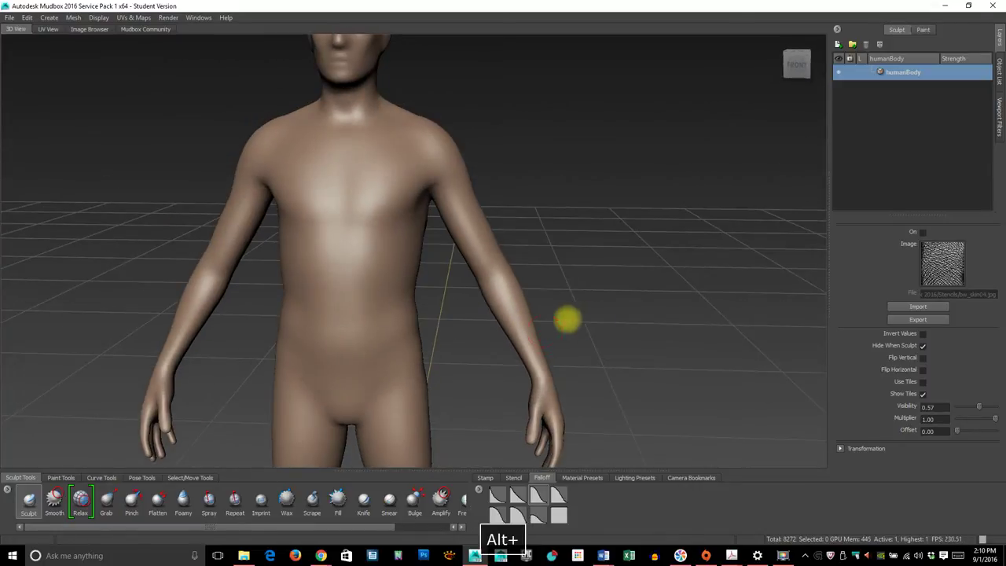
Step: Try the blue chrome, red and white porcelain material presets on the body, then revert to Default
click(592, 480)
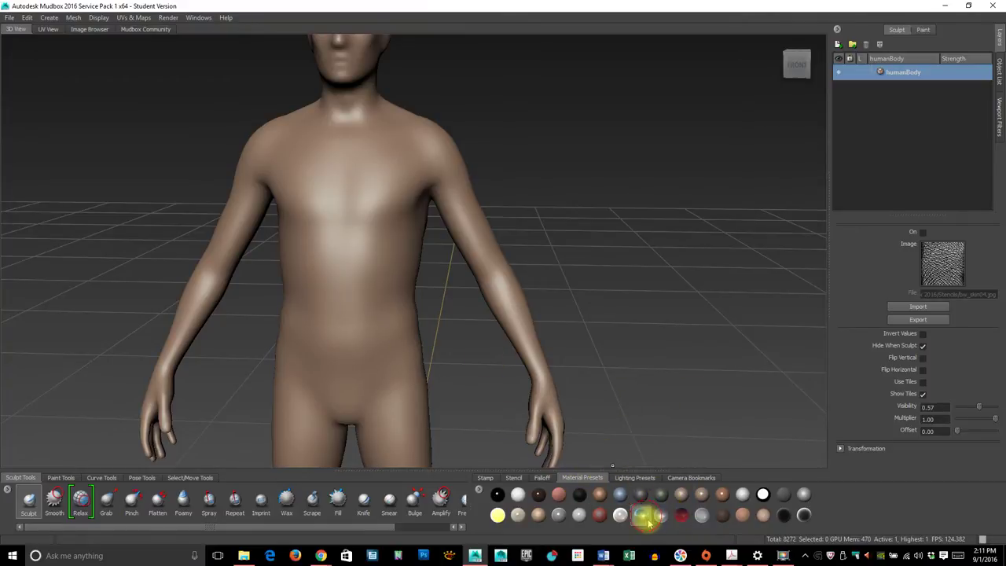
click(642, 516)
click(595, 515)
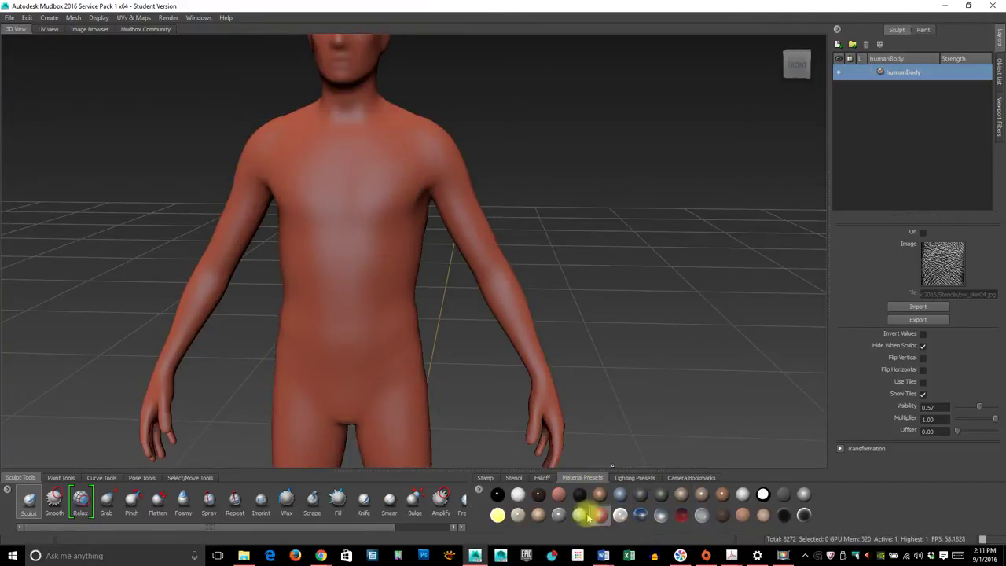
click(578, 515)
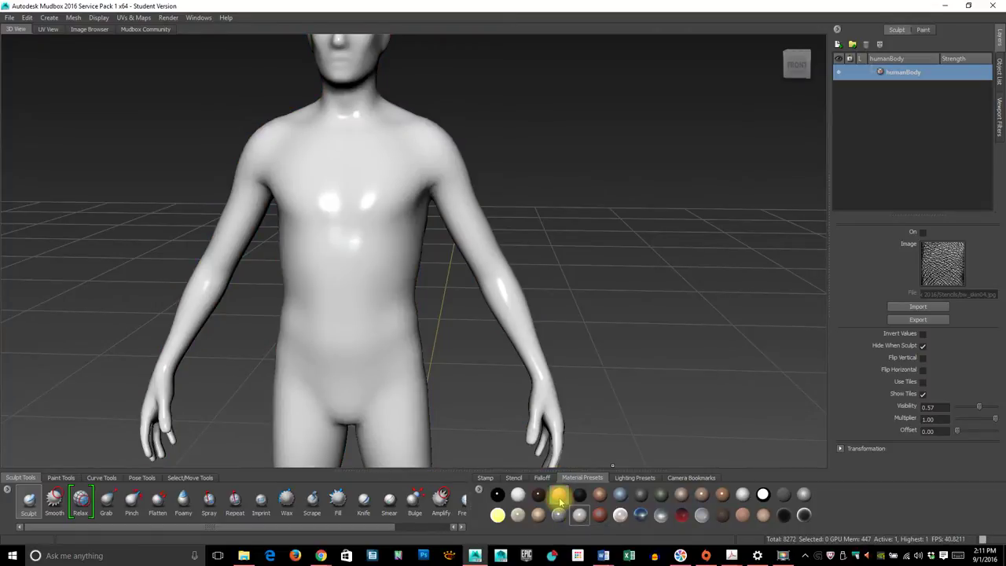
click(599, 495)
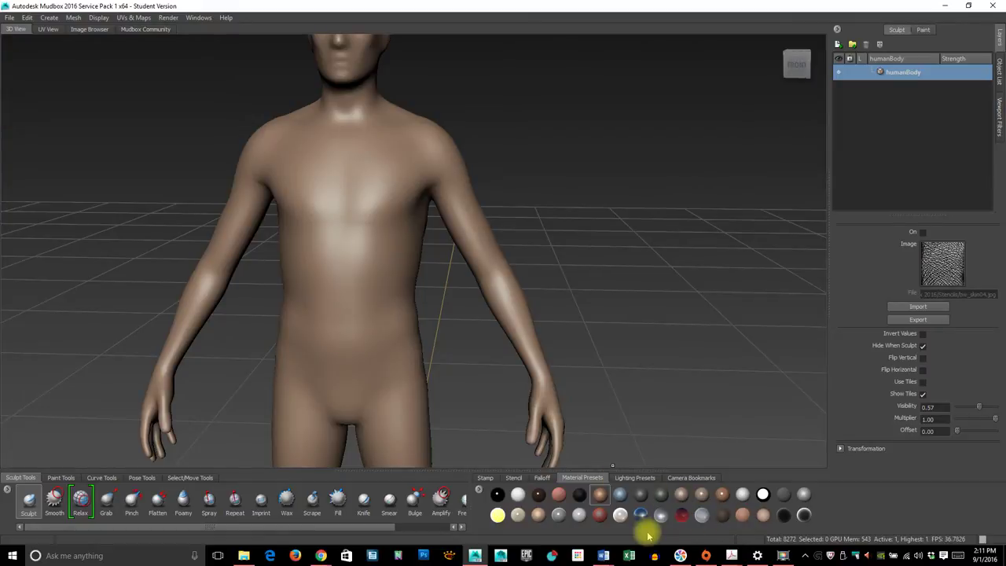
alt+drag(488, 280, 336, 236)
Step: Drag chrome and other presets onto the body, try reflective red and skin tone, ending on brown clay
click(654, 515)
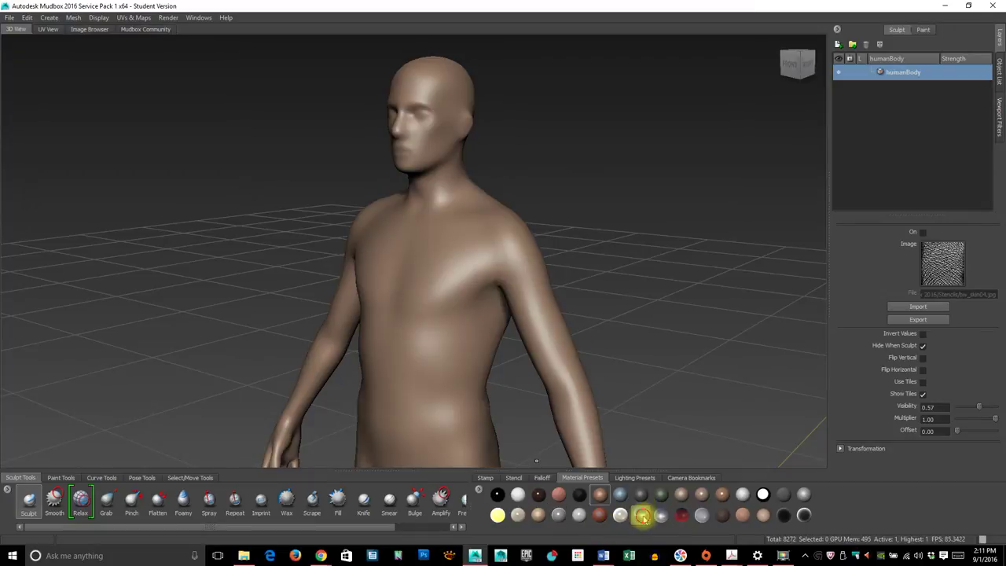
mouse_move(643, 516)
mouse_down()
mouse_move(442, 299)
mouse_move(443, 328)
mouse_move(626, 390)
mouse_move(388, 335)
mouse_move(546, 299)
mouse_move(703, 332)
mouse_move(330, 361)
mouse_move(164, 332)
mouse_move(299, 314)
mouse_up()
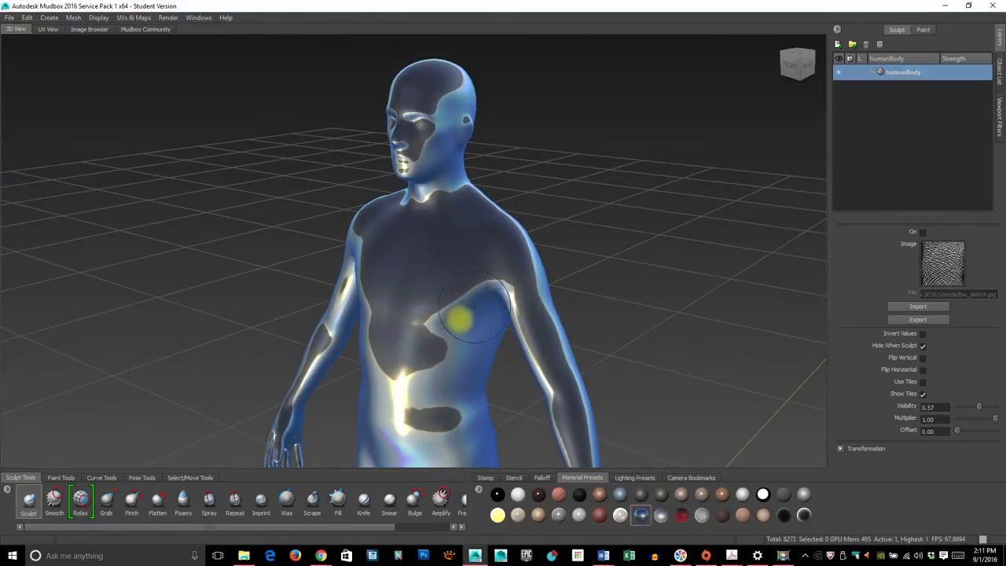
drag(620, 517, 551, 379)
drag(579, 470, 505, 378)
click(682, 515)
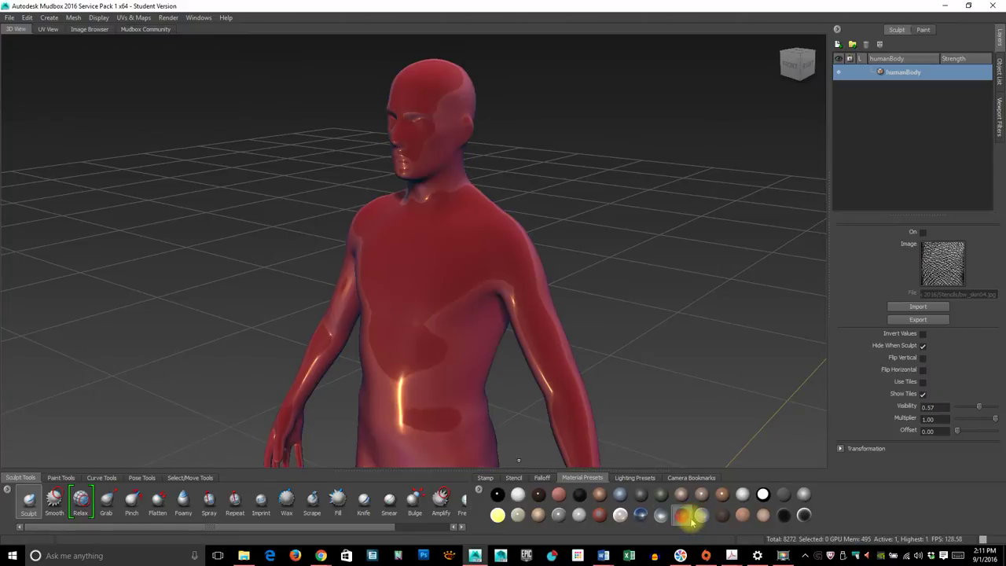
alt+drag(478, 347, 499, 341)
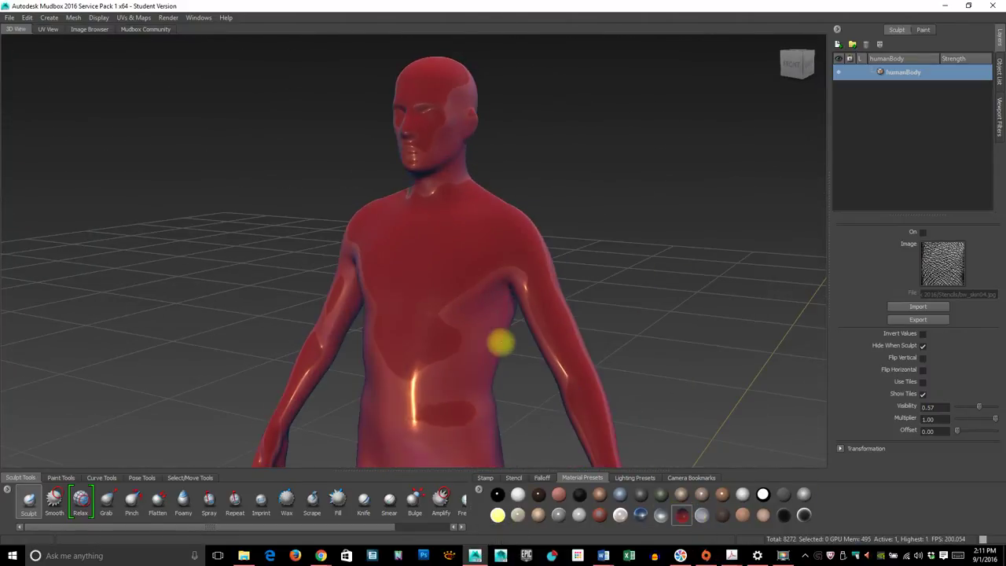
click(740, 515)
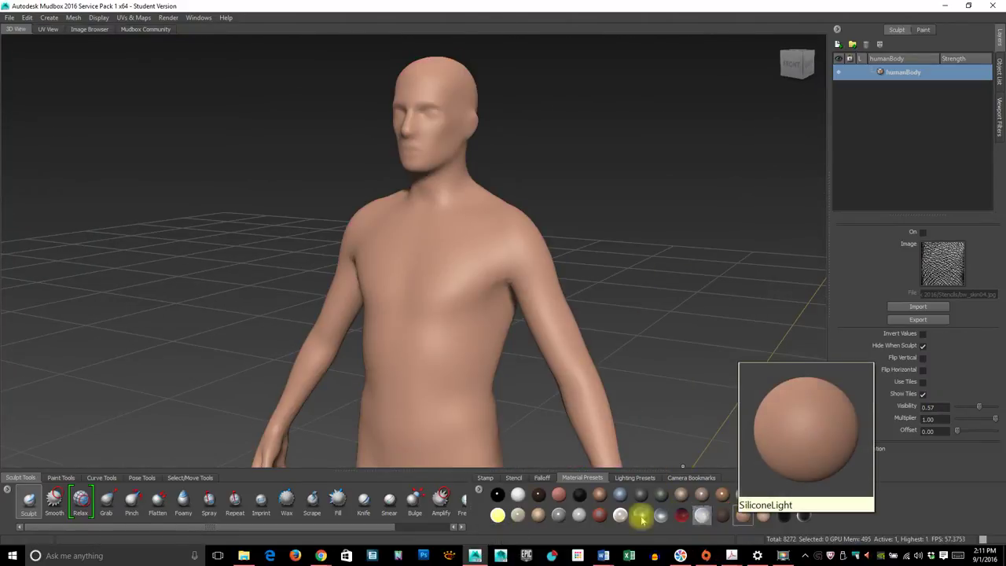
click(607, 494)
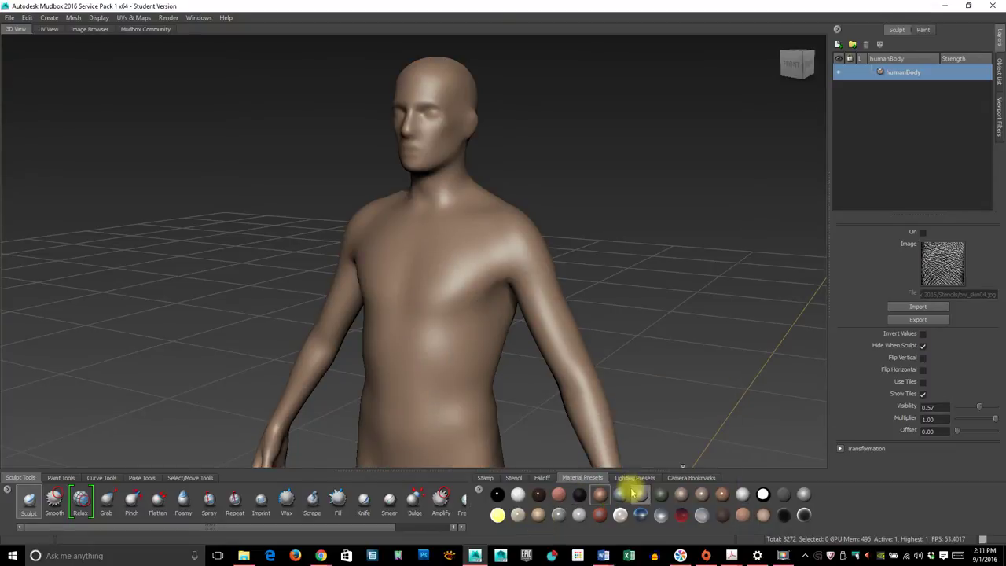
Step: Cycle through bluish, golden, white-grey and pinkish lighting presets, settling on the neutral tan one
click(635, 478)
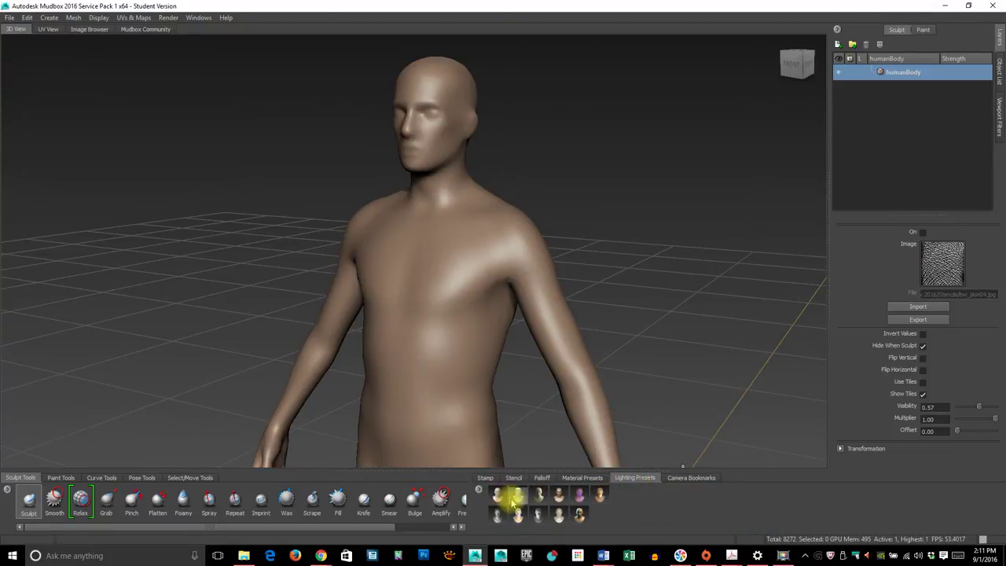
click(555, 500)
click(604, 497)
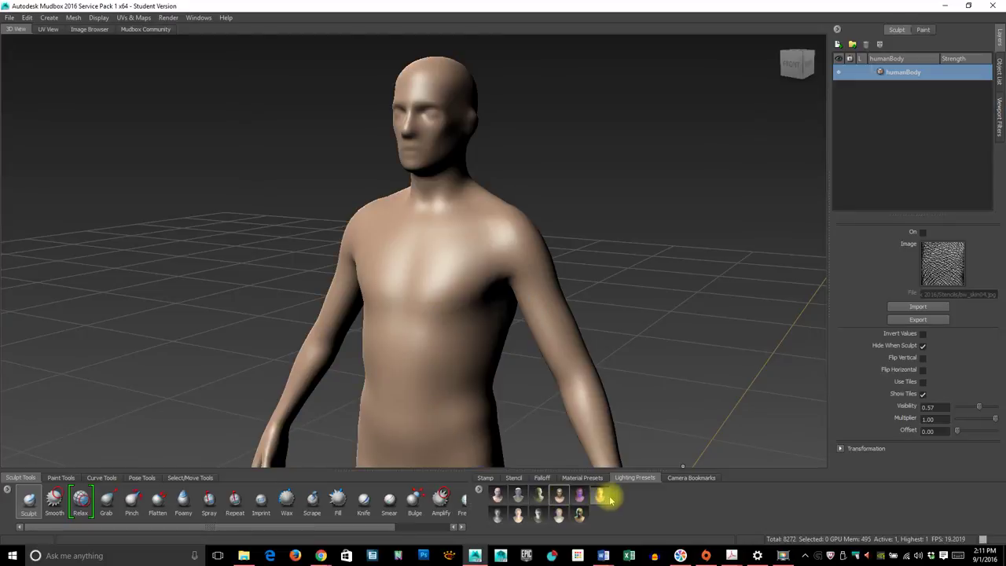
click(540, 519)
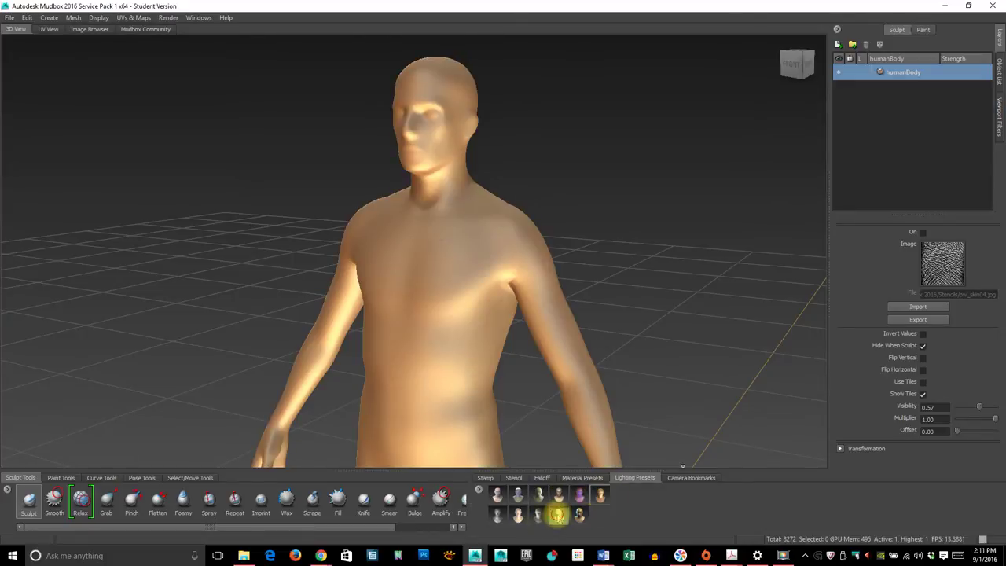
click(500, 517)
click(518, 516)
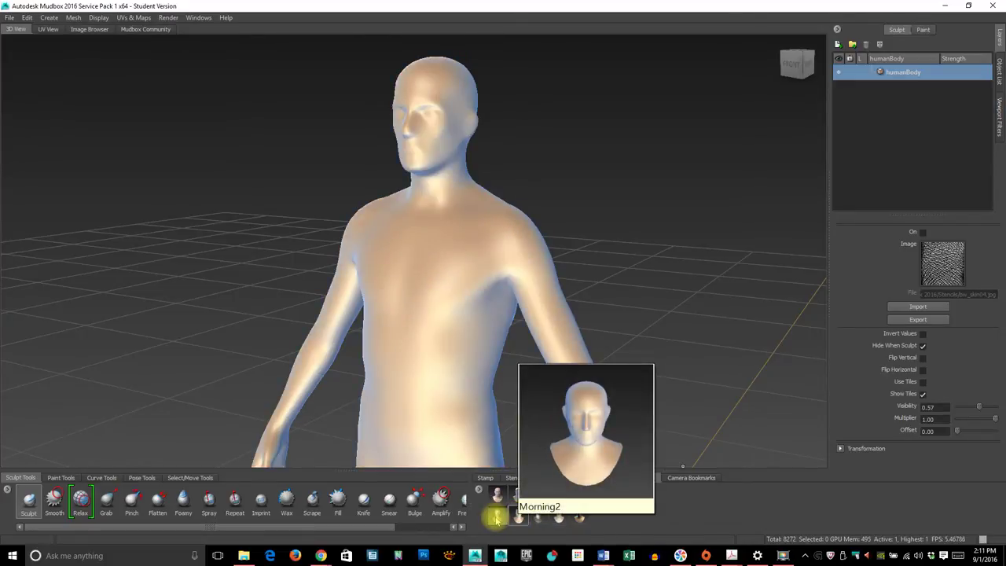
click(498, 498)
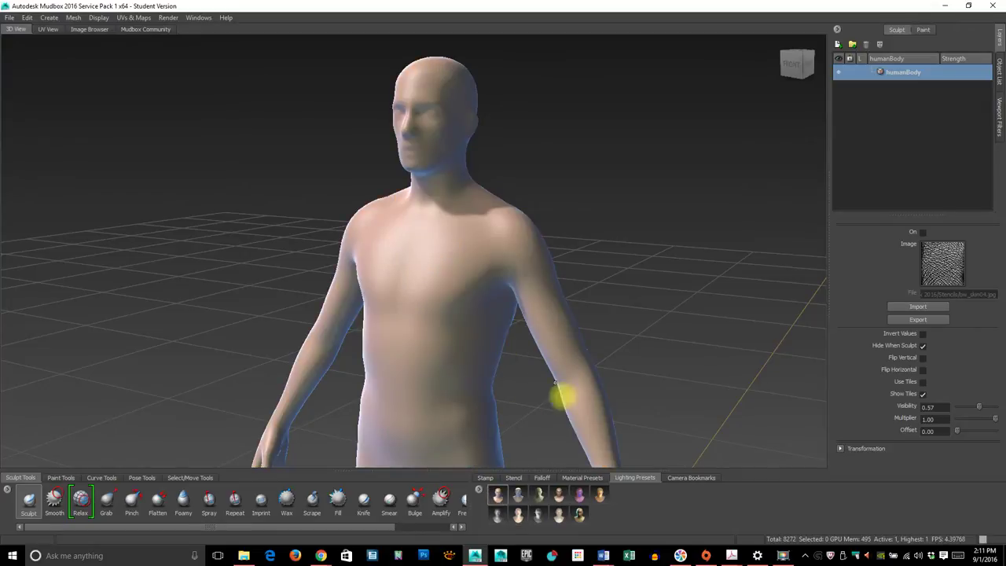
click(557, 495)
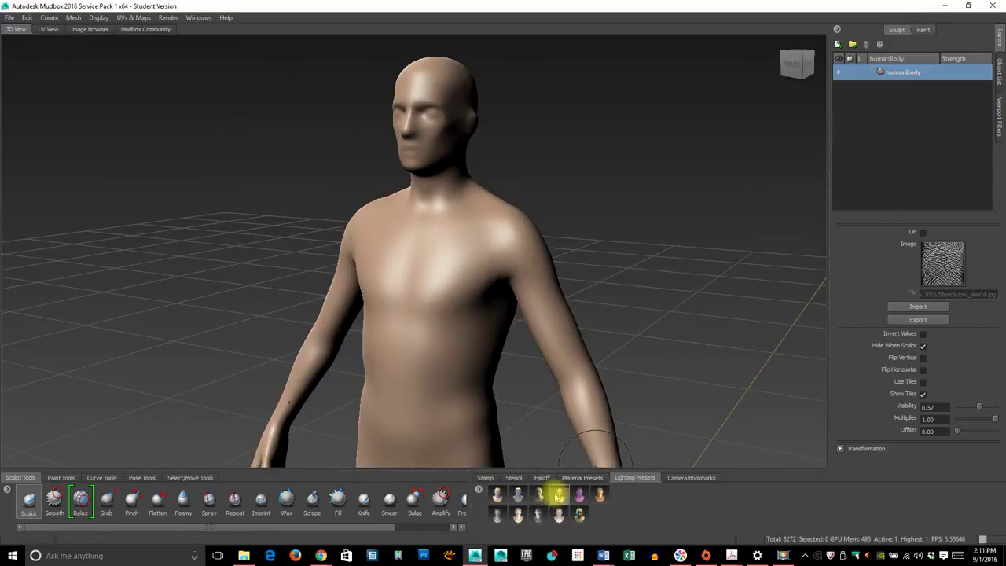
Step: Orbit to a closer frontal view of the model and bring up the empty Camera Bookmarks collection
alt+drag(415, 315, 297, 268)
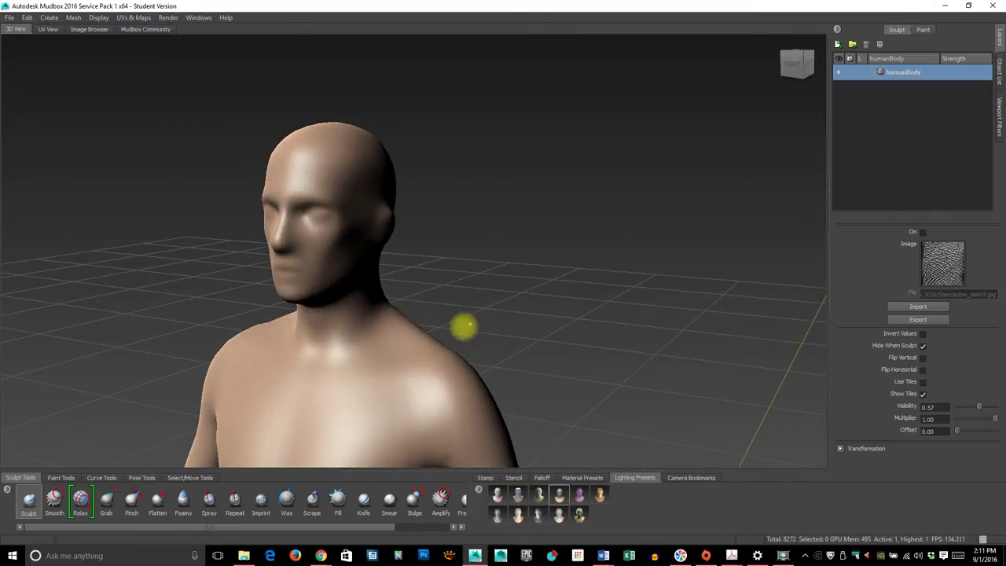
alt+drag(465, 328, 524, 298)
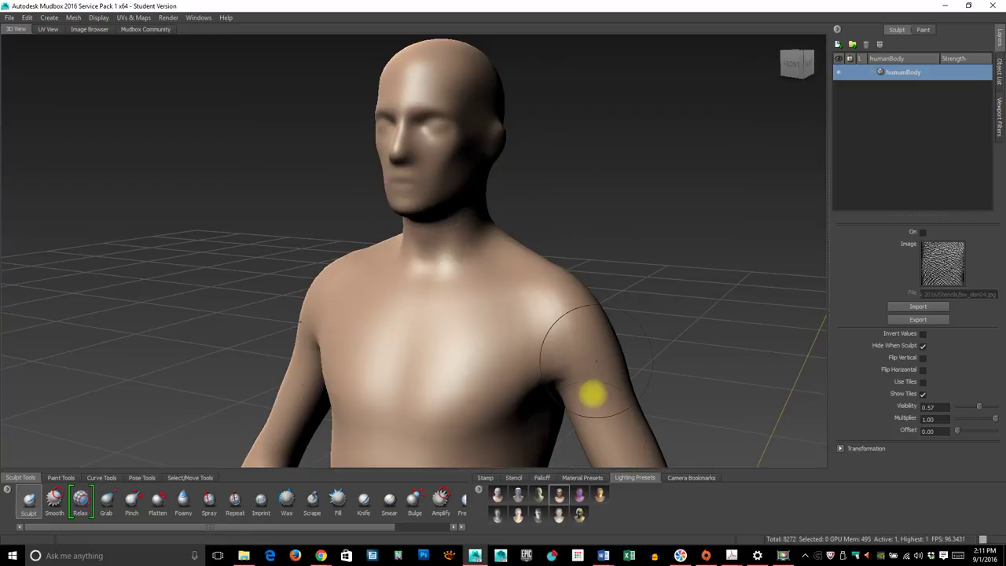
click(699, 478)
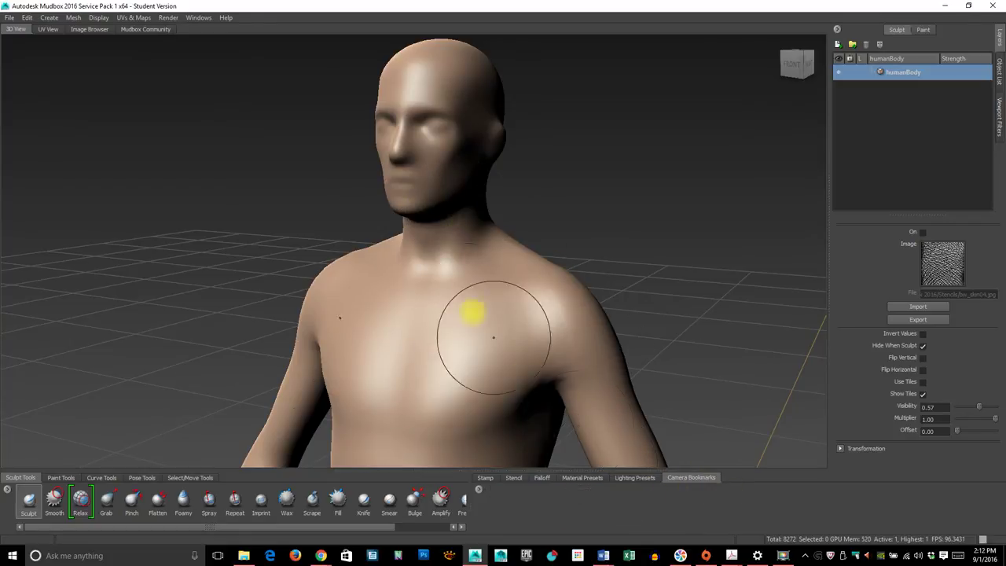
Step: Frame a close-up of the head and save it as a camera bookmark named 'Face'
mouse_move(472, 309)
alt+mouse_down()
mouse_move(467, 301)
mouse_move(523, 263)
mouse_move(506, 297)
mouse_move(611, 321)
mouse_move(522, 298)
mouse_move(461, 305)
alt+mouse_up()
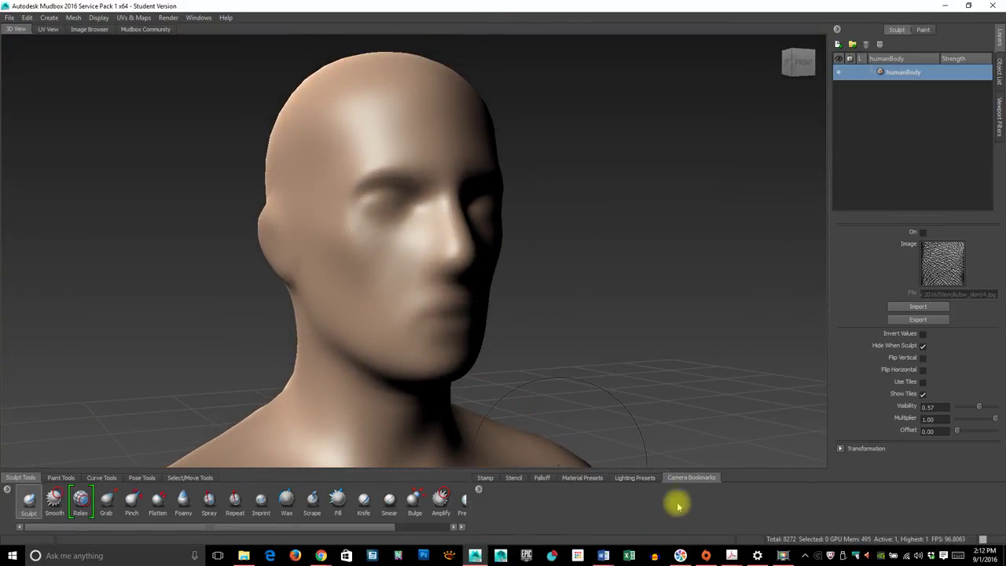
right_click(479, 493)
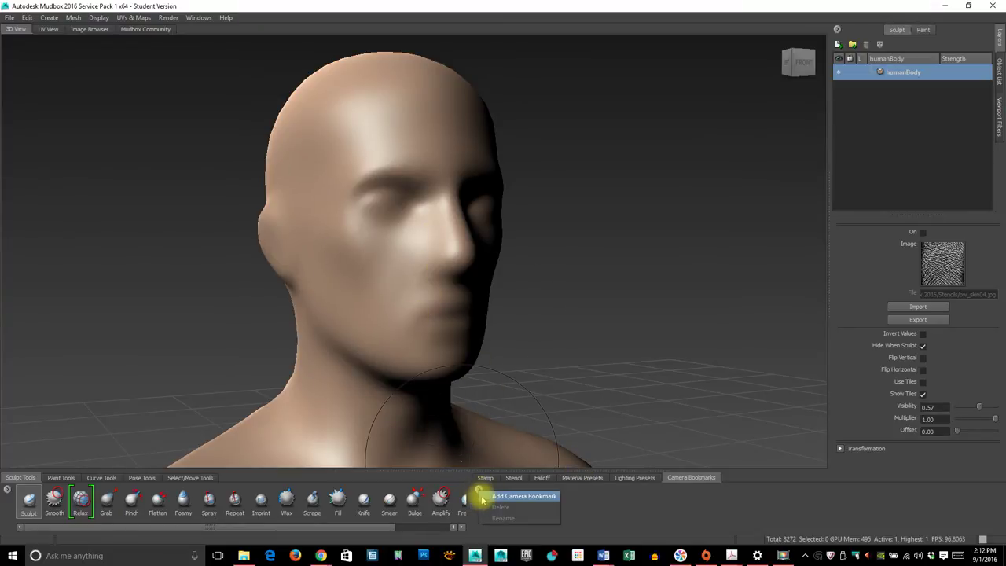
click(504, 496)
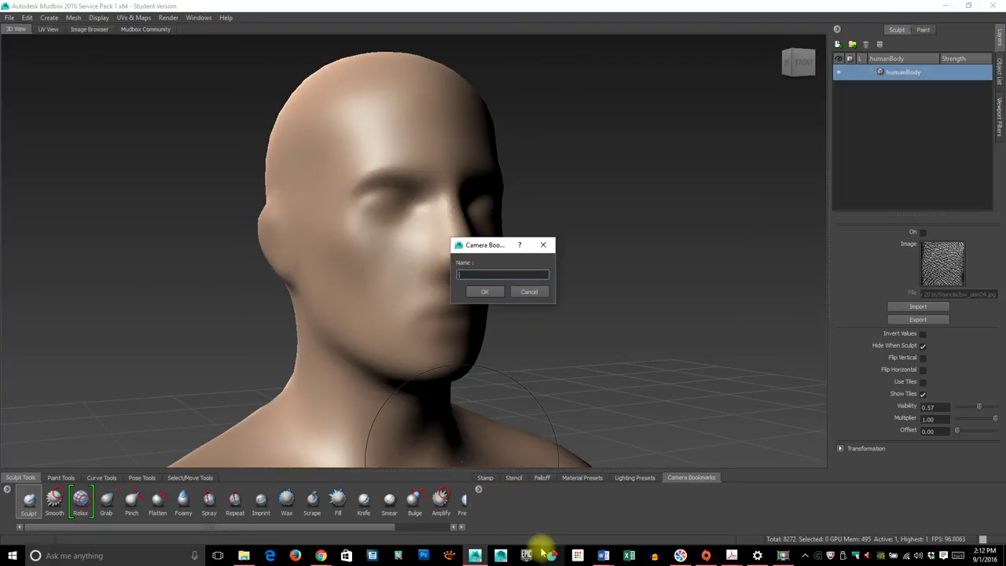
text(F)
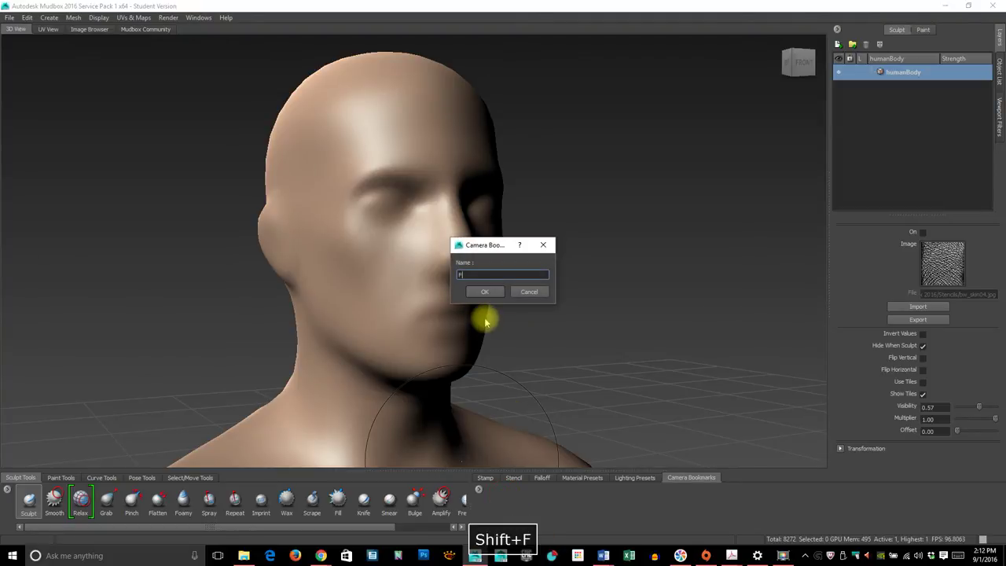
text(ace)
key(Return)
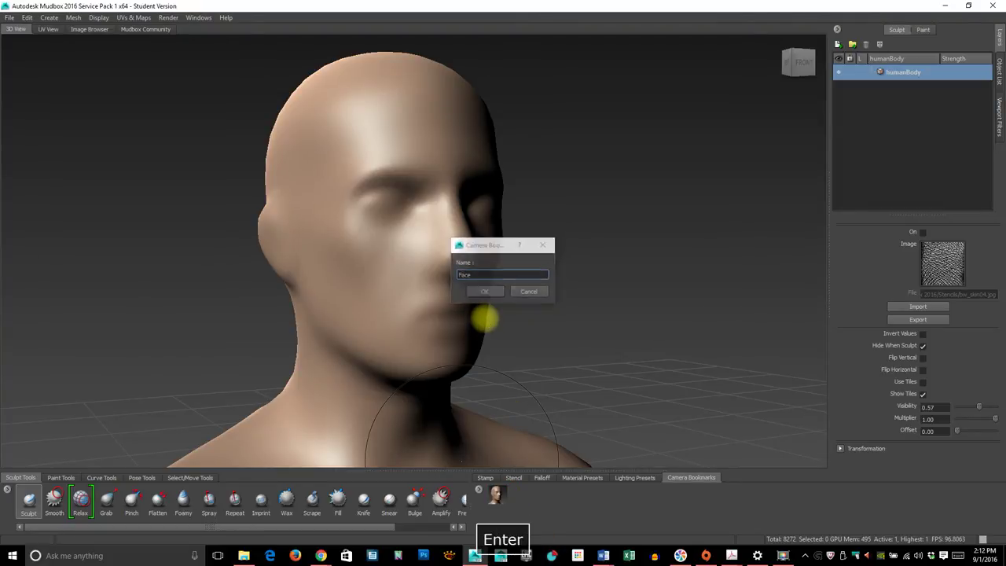
Step: Navigate down to frame both feet, then restore the head close-up with the Face bookmark
alt+drag(541, 139, 547, 296)
alt+middle_drag(547, 296, 427, 237)
alt+drag(427, 238, 460, 258)
alt+right_drag(460, 257, 478, 276)
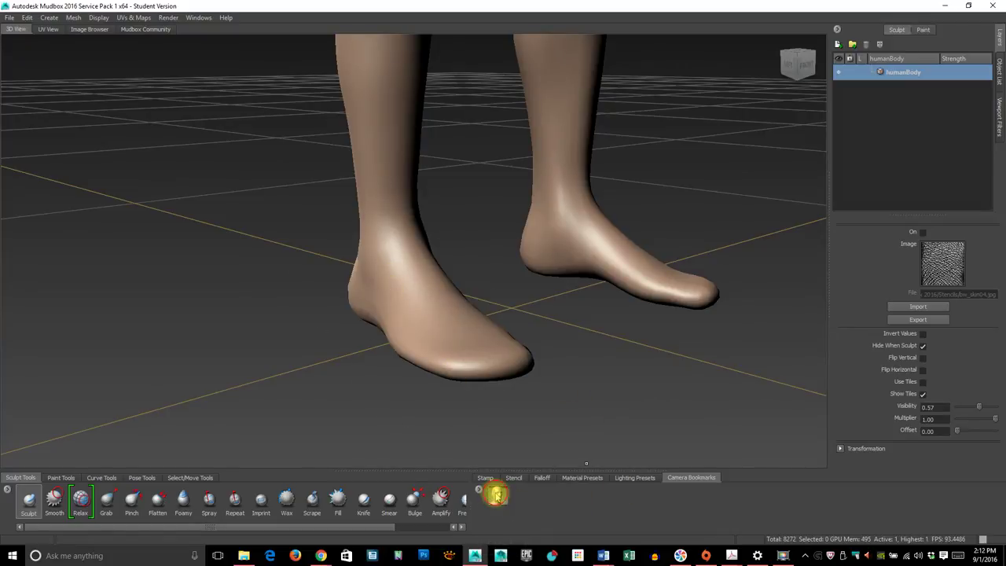
click(497, 493)
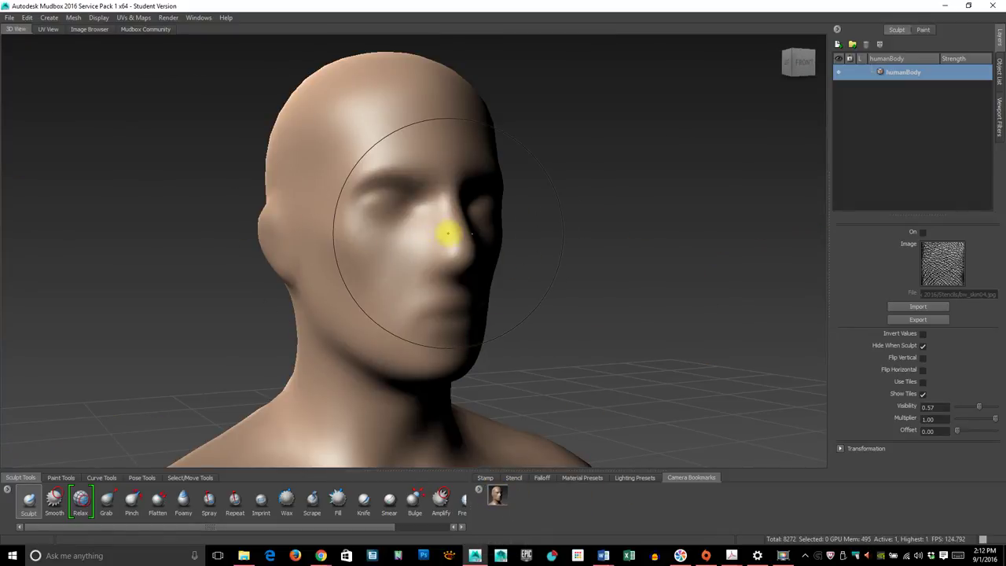
mouse_move(569, 292)
alt+mouse_down()
mouse_move(366, 298)
mouse_move(568, 294)
alt+mouse_up()
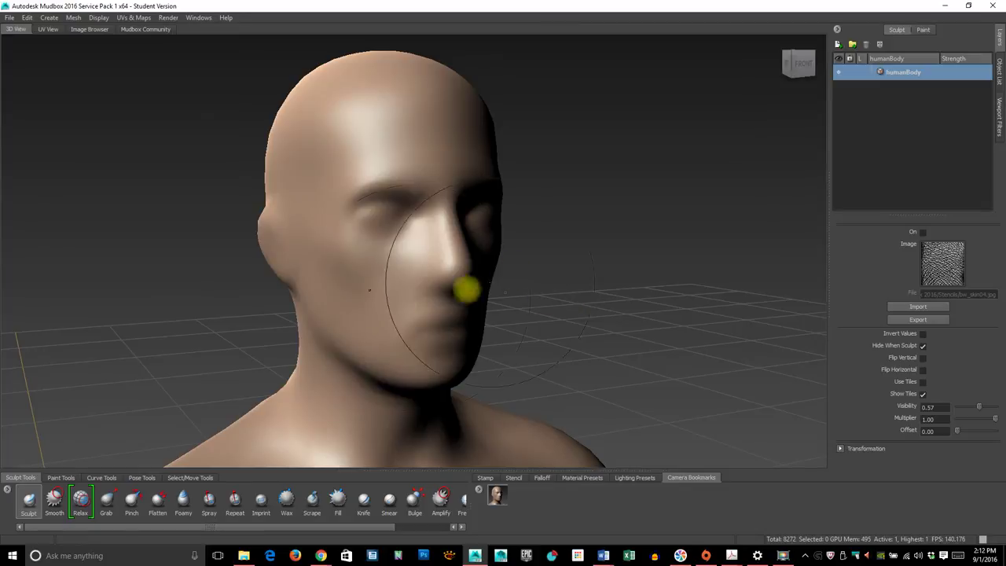
mouse_move(466, 290)
alt+mouse_down()
mouse_move(480, 307)
mouse_move(539, 312)
mouse_move(440, 333)
mouse_move(492, 344)
mouse_move(477, 344)
alt+mouse_up()
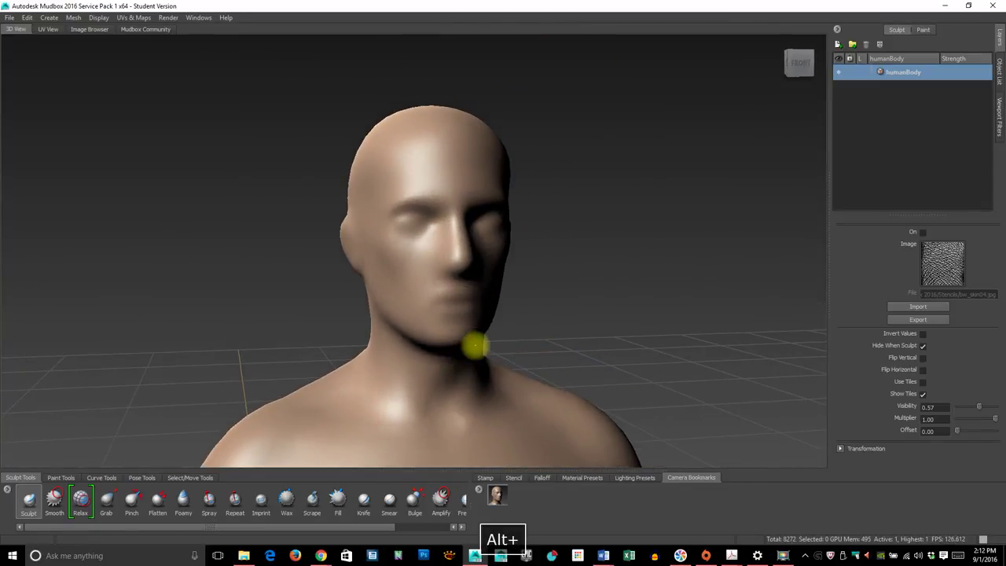
Step: Widen the Sculpt Tools tray to reveal the Freeze, Mask and Erase brushes
click(48, 478)
click(19, 477)
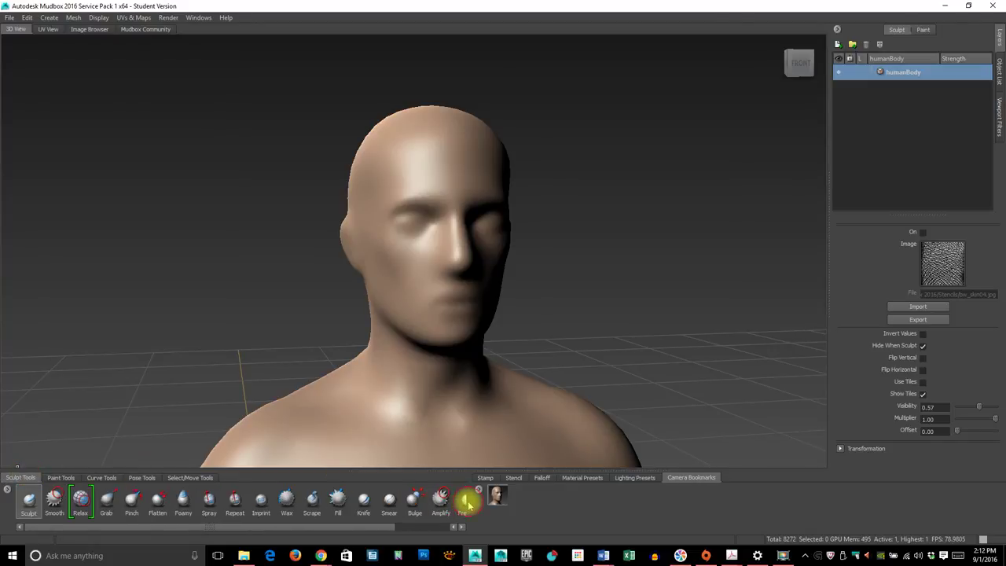
drag(466, 500, 542, 492)
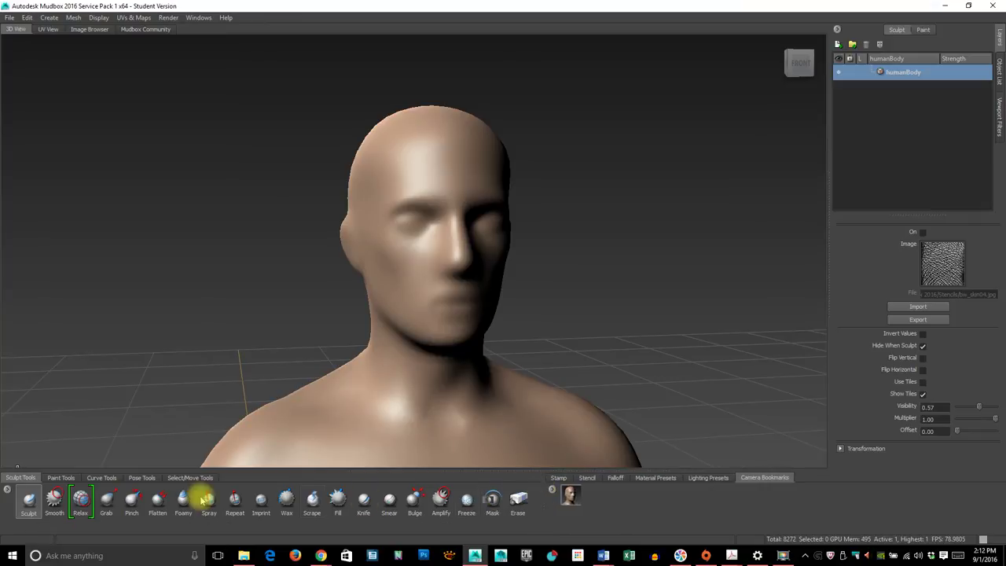